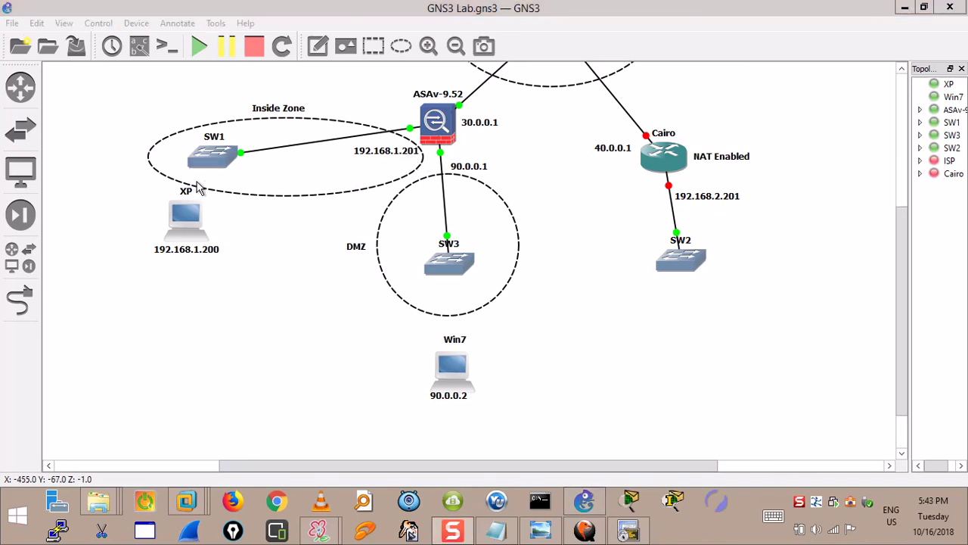
- Review switch SW1's port settings and close them without changes
right_click(198, 159)
click(224, 168)
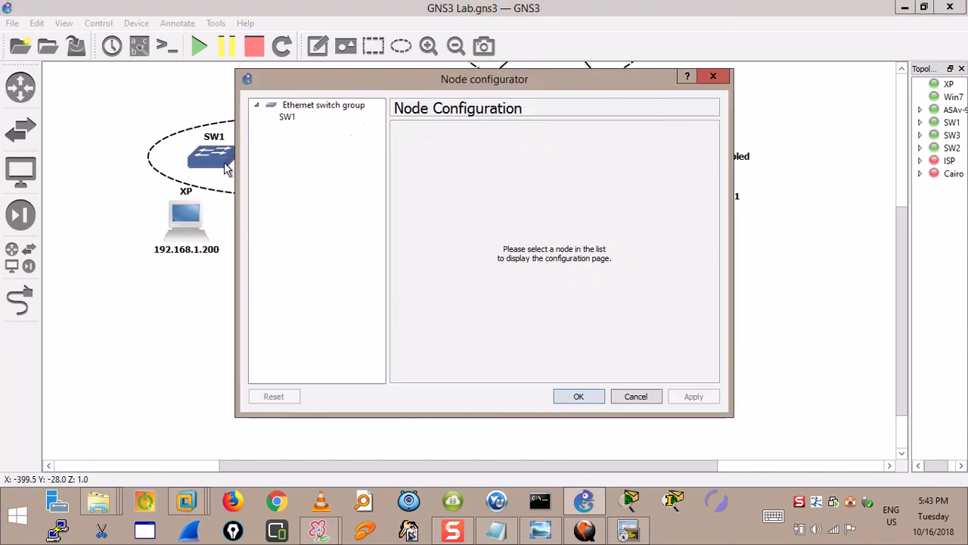
click(295, 118)
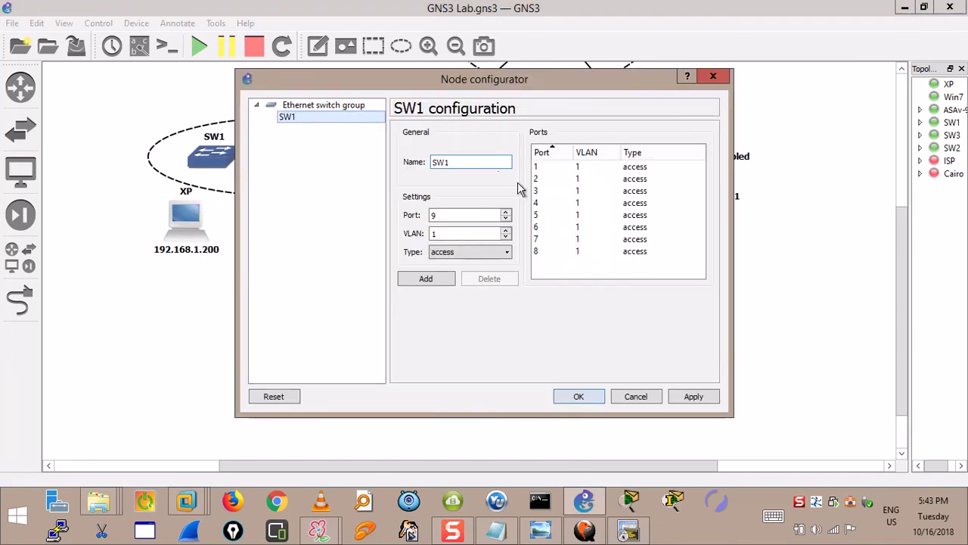
click(636, 397)
- Bind the XP cloud node to VMware Network Adapter VMnet1 as a generic Ethernet NIO
right_click(193, 220)
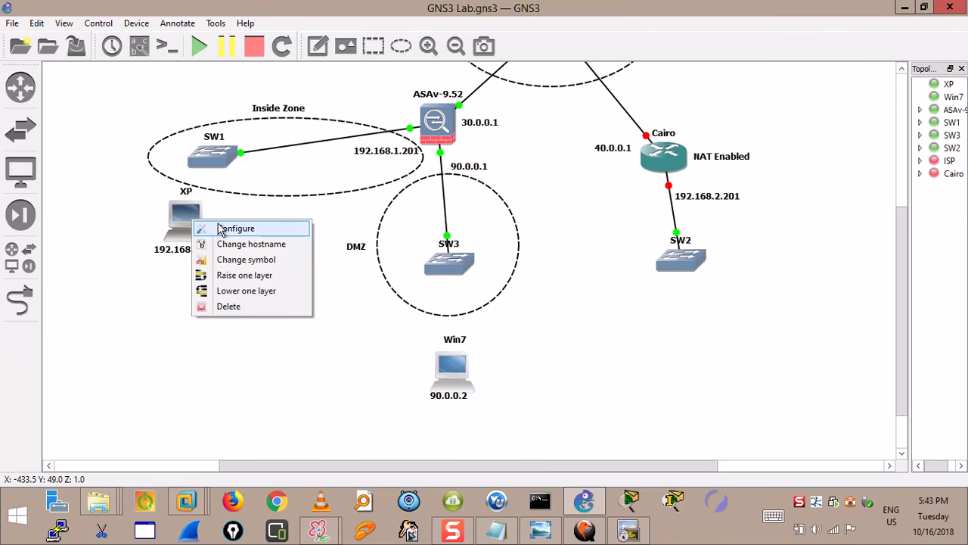
click(220, 229)
click(294, 117)
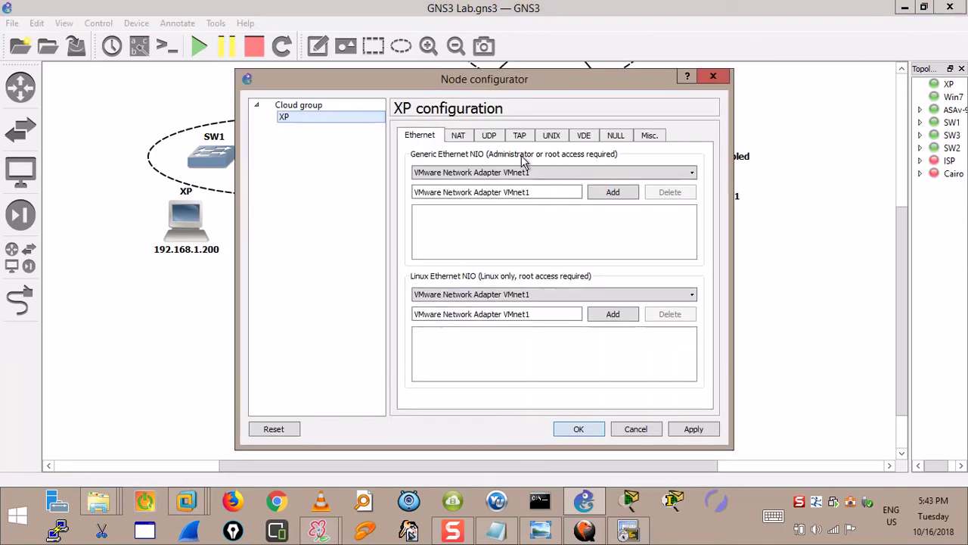
click(611, 192)
click(574, 430)
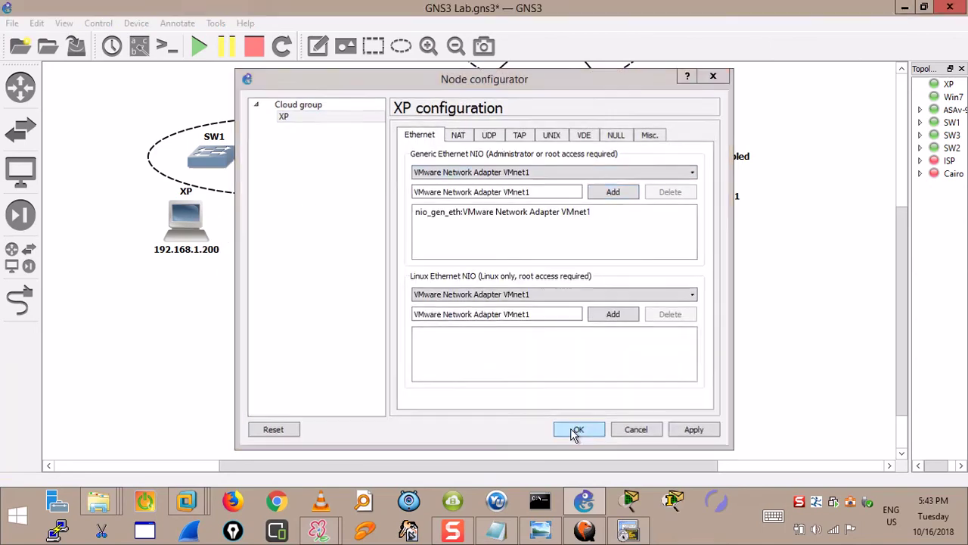
click(20, 301)
- Link XP's VMnet1 interface to a free port on switch SW1
click(183, 217)
click(227, 227)
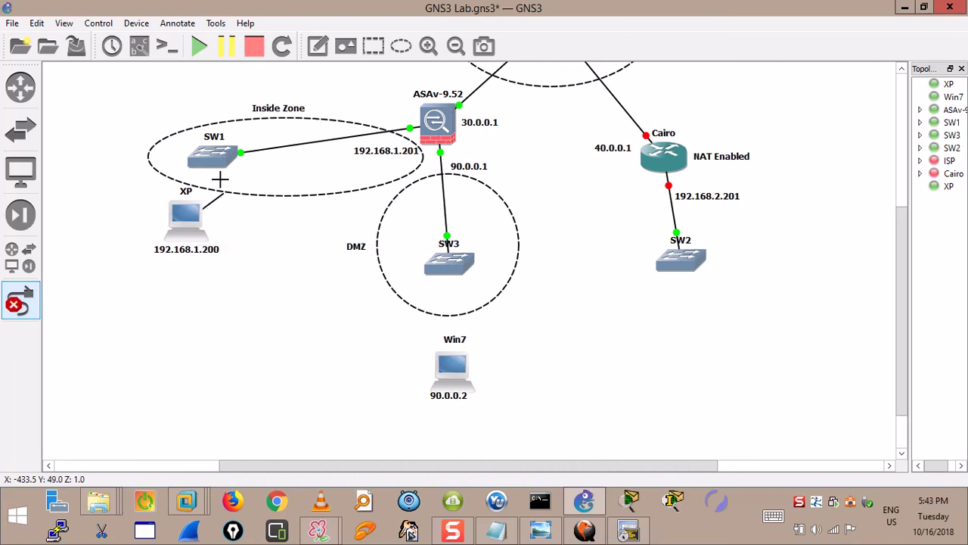
click(217, 162)
click(237, 185)
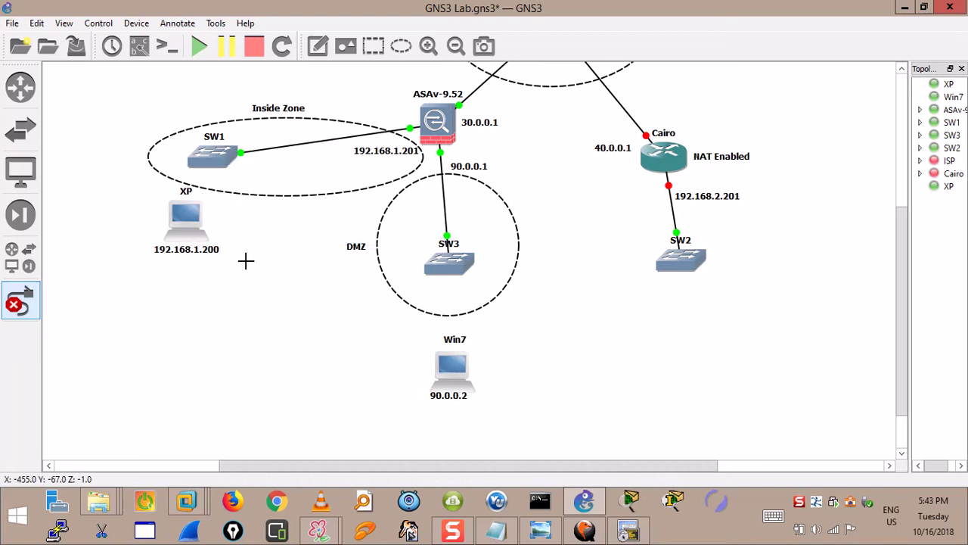
- Bind the Win7 cloud node to the VMnet8 adapter as a generic Ethernet NIO
right_click(245, 267)
right_click(452, 370)
click(491, 373)
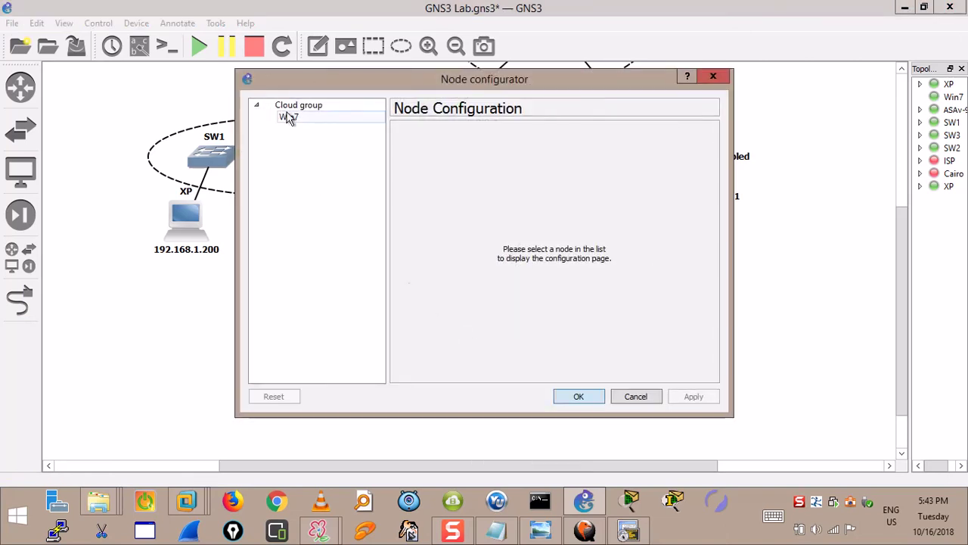
click(289, 116)
click(557, 172)
click(534, 194)
click(612, 192)
click(579, 429)
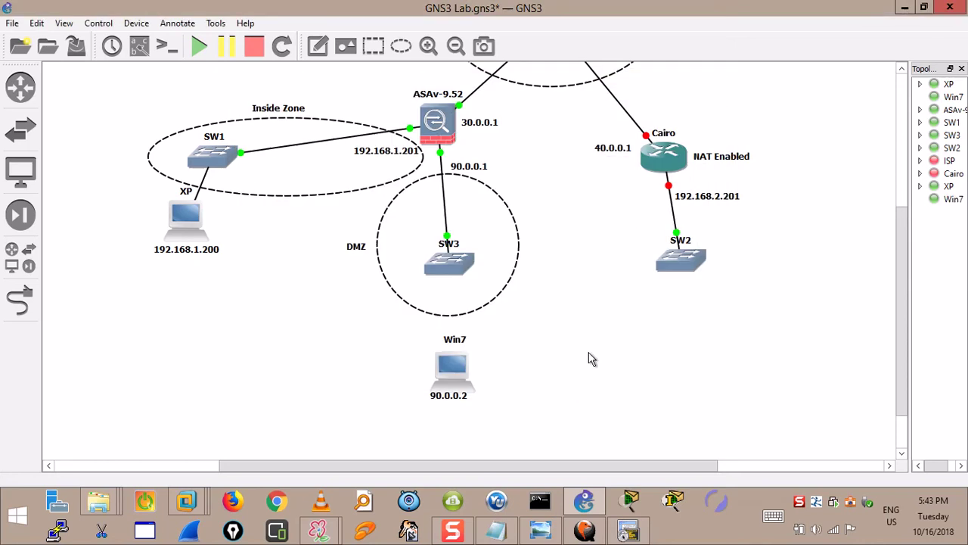
- Link Win7's VMnet8 interface to a free SW3 port, then select the DMZ zone
click(20, 300)
click(451, 371)
click(484, 380)
click(449, 262)
click(473, 291)
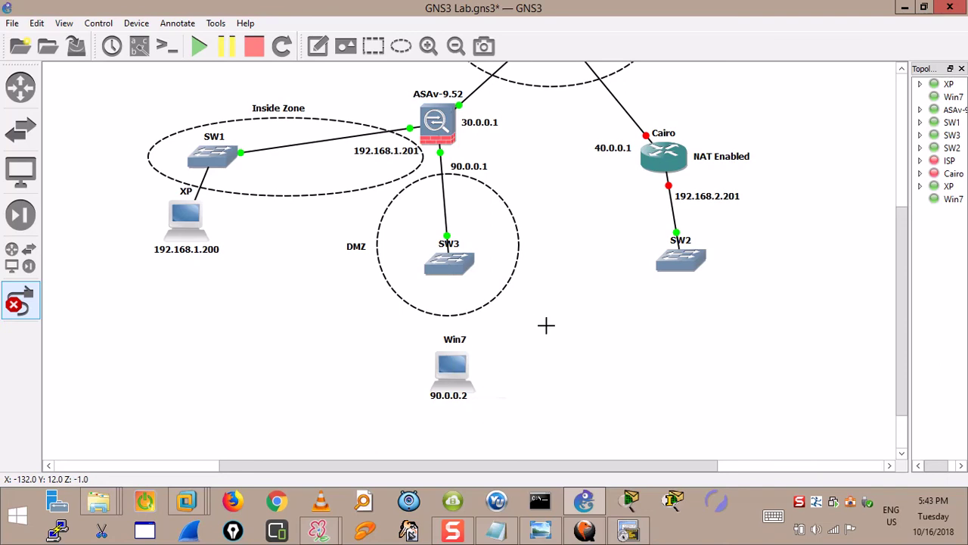
key(Escape)
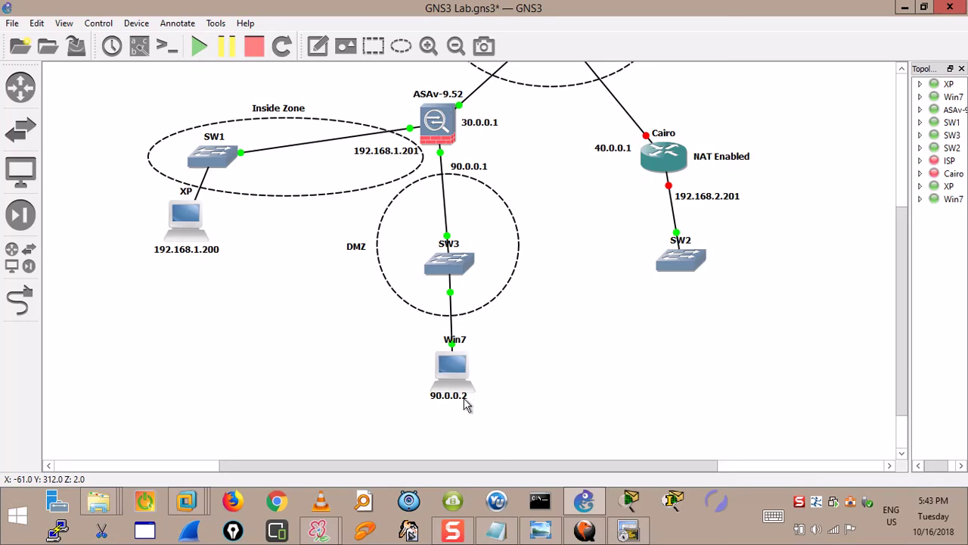
drag(569, 205, 318, 415)
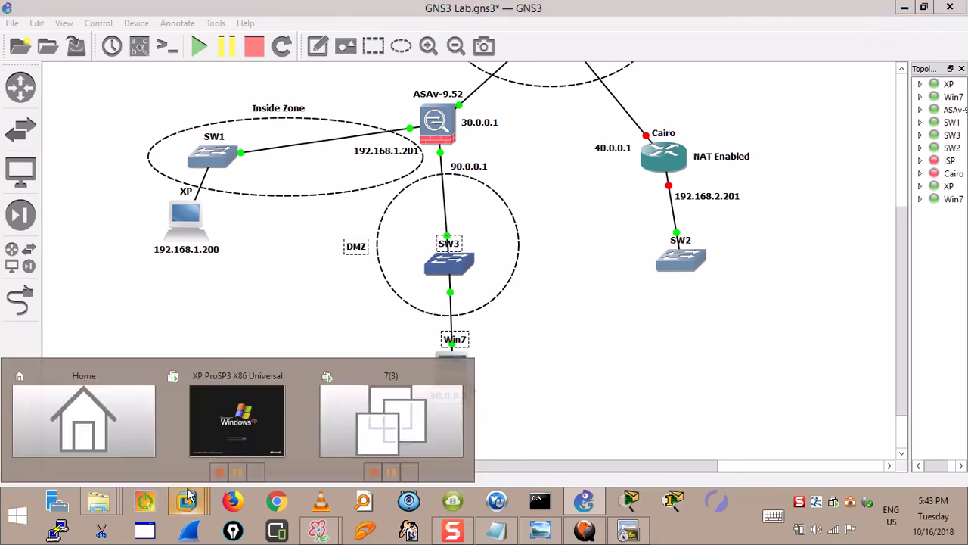
- Bring up the XP ProSP3 X86 Universal VM in VMware and switch it to full screen
click(220, 438)
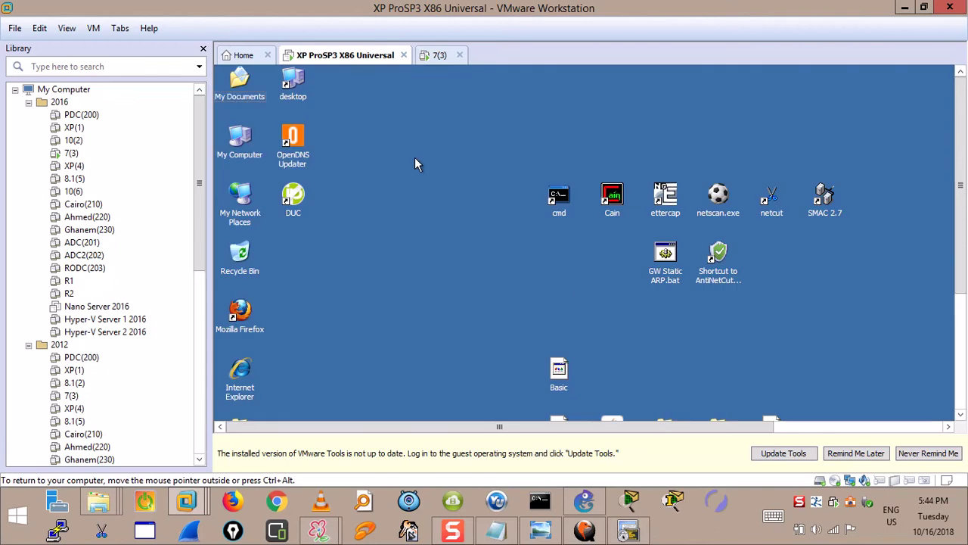
click(67, 28)
click(76, 45)
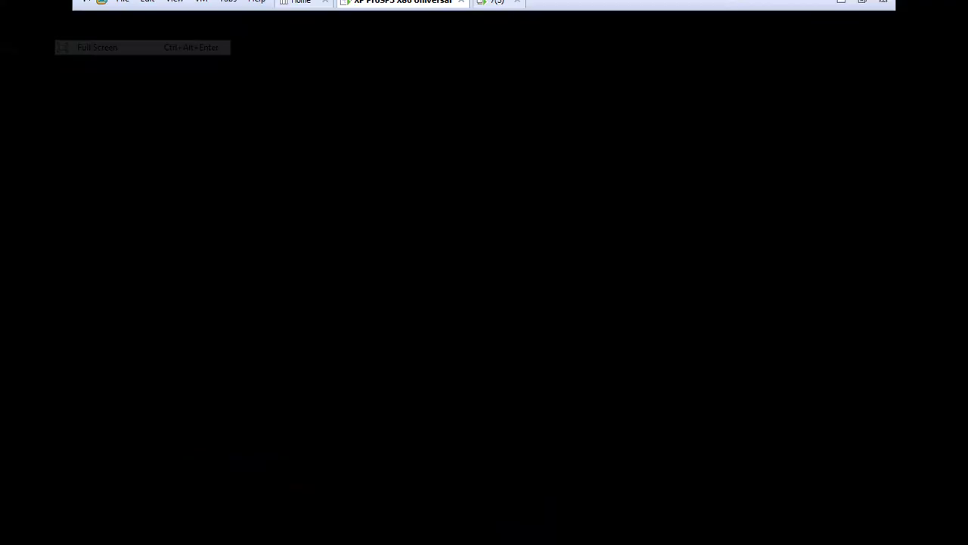
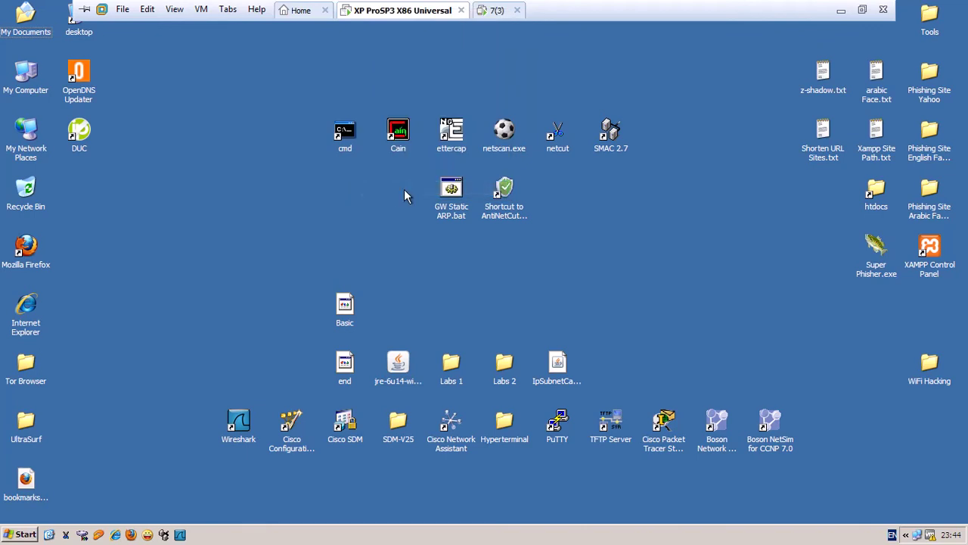
- In the XP ProSP3 VM settings, set the Network Adapter to Custom: VMnet1 (Host-only) and confirm
key(ctrl+d)
click(401, 159)
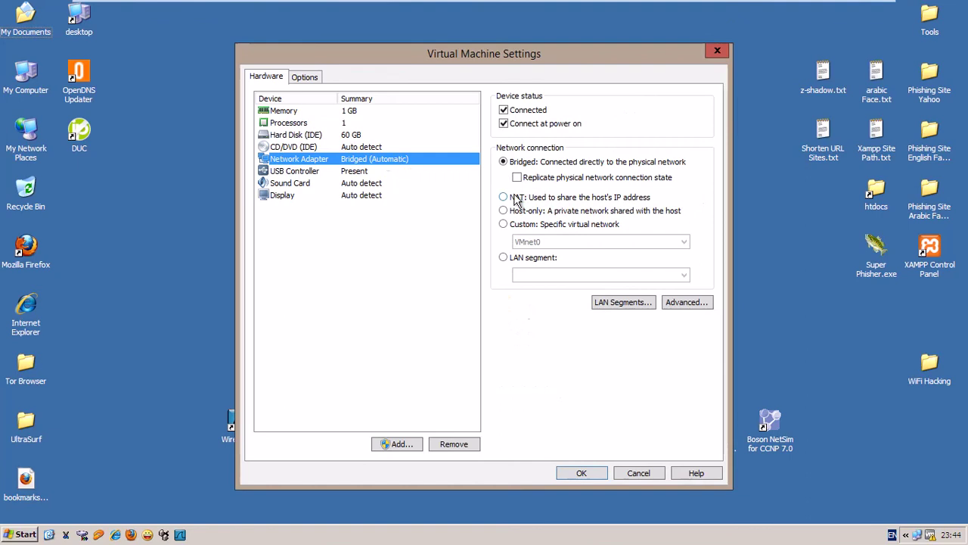
click(529, 225)
click(544, 242)
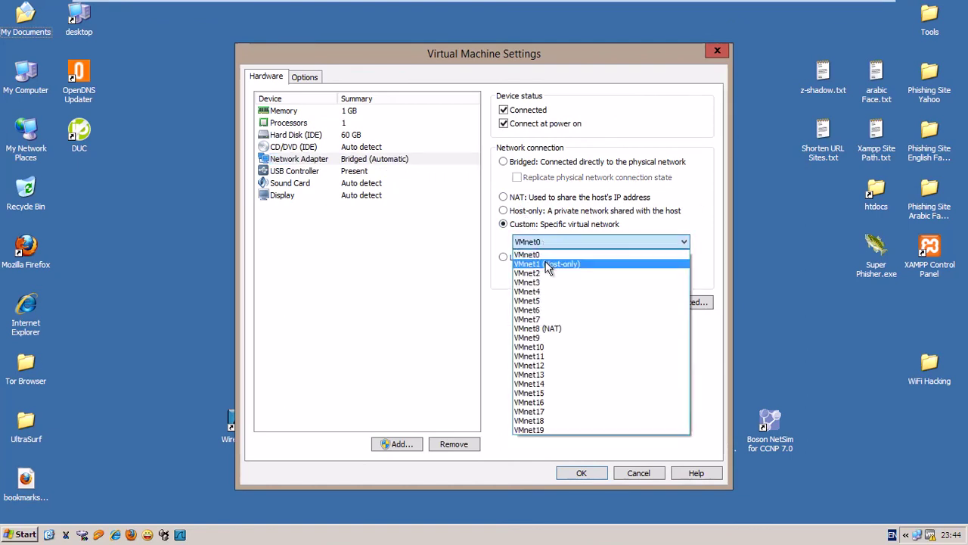
click(548, 265)
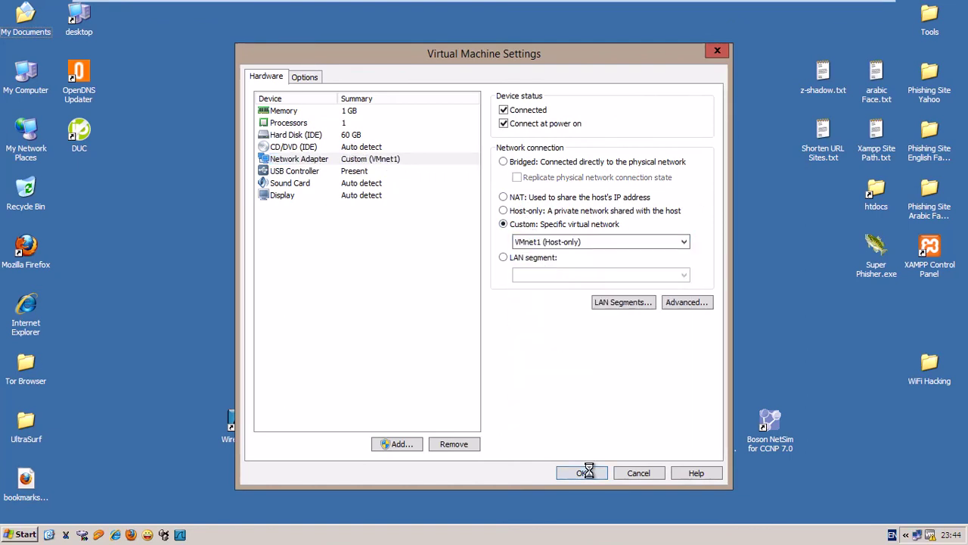
click(588, 472)
- In the 7(3) VM's settings, switch the Network Adapter's custom network to VMnet8 (NAT)
right_click(488, 10)
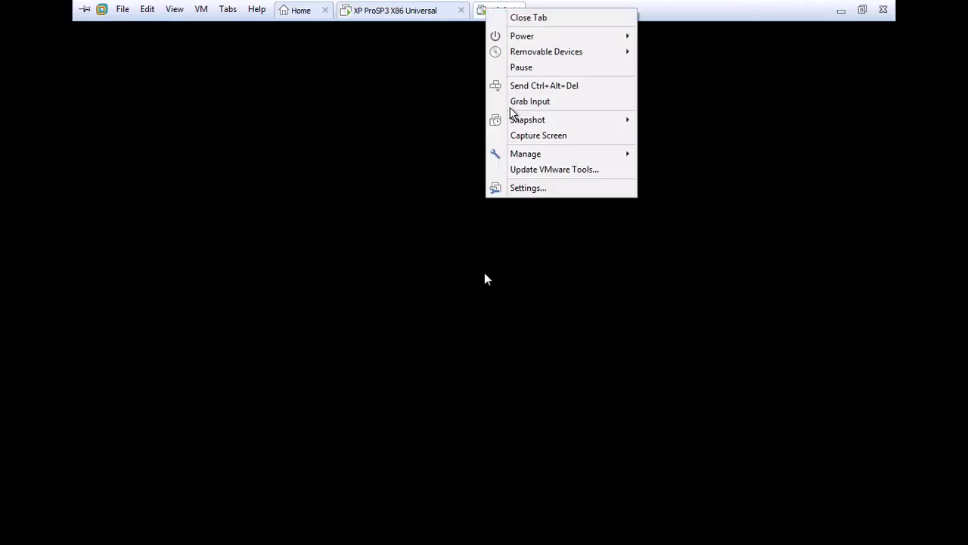
click(522, 187)
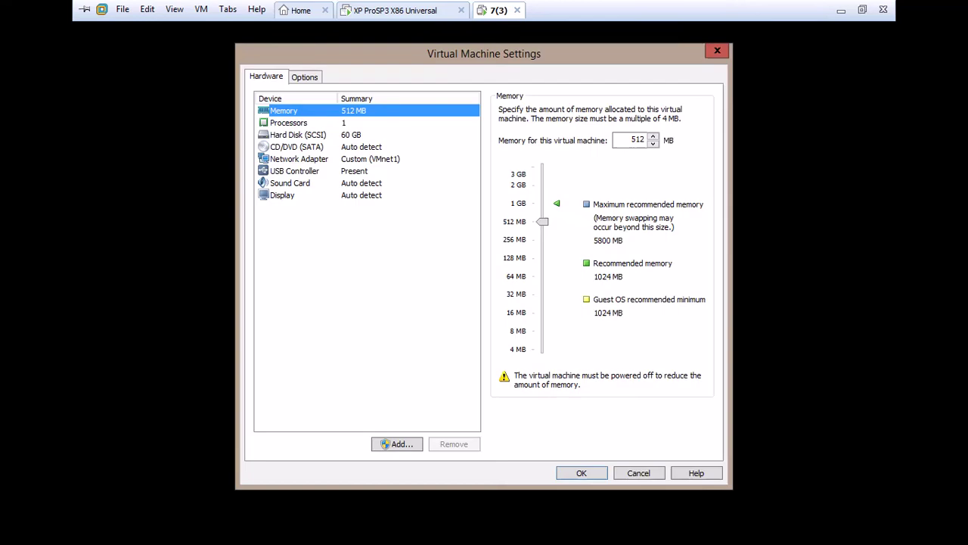
click(393, 159)
click(537, 241)
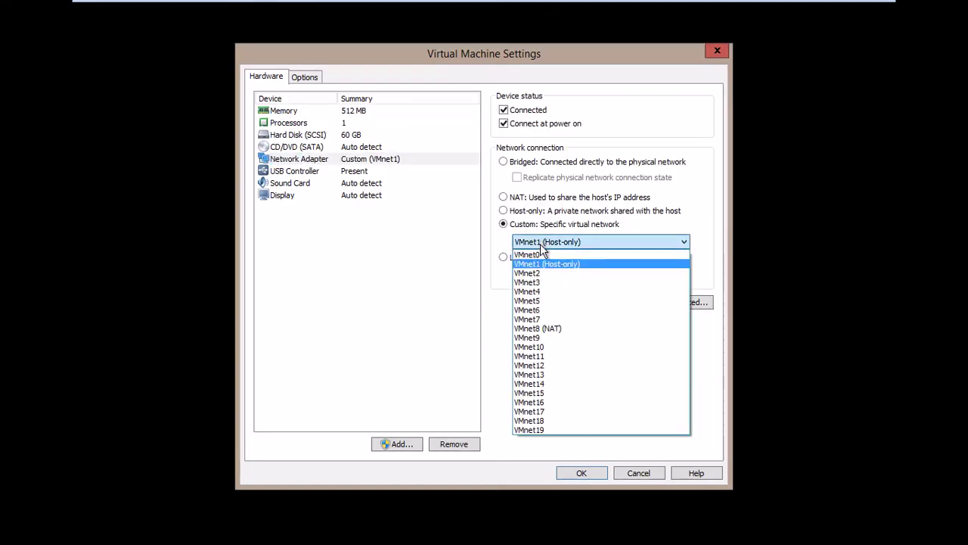
click(538, 327)
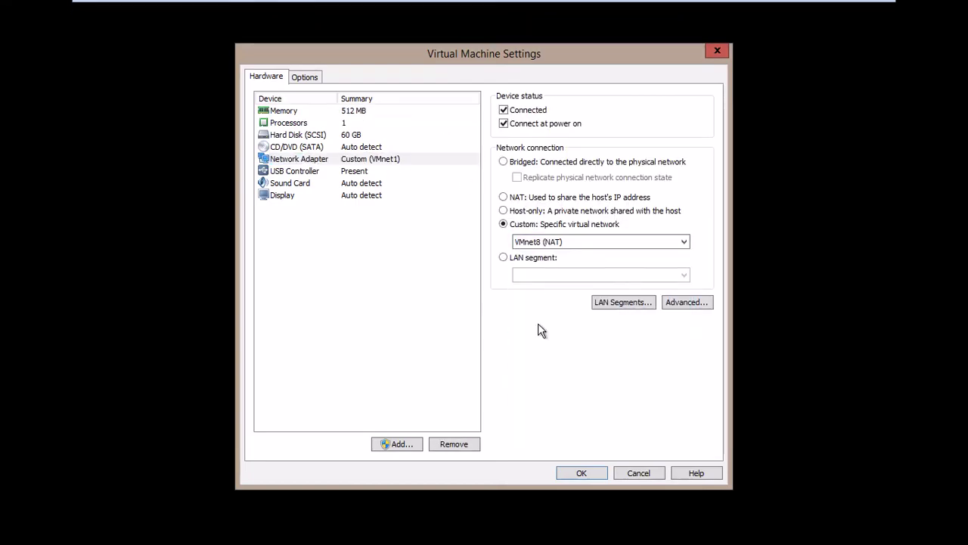
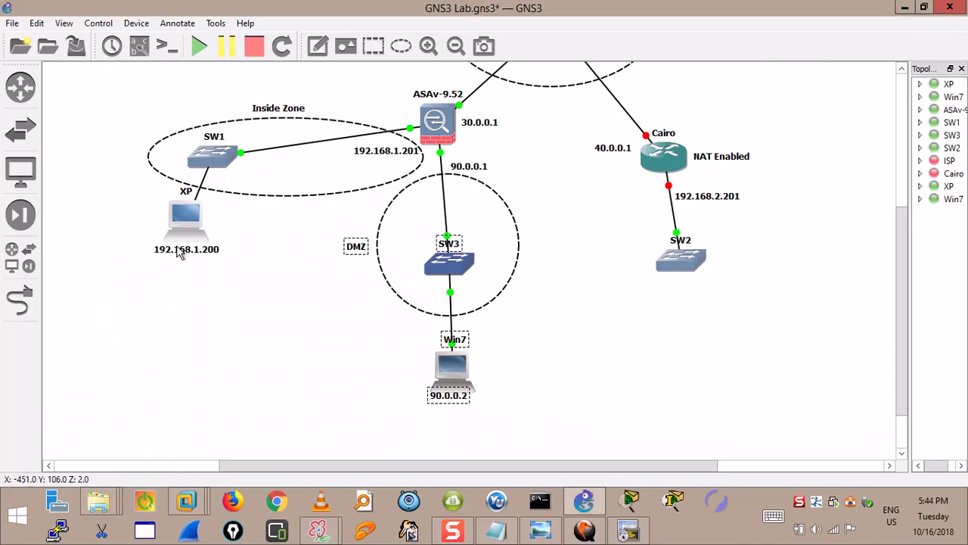
- On the XP guest, switch TCP/IP to manual addressing with IP 192.168.1.200 and mask 255.255.255.0
mouse_move(187, 504)
click(252, 443)
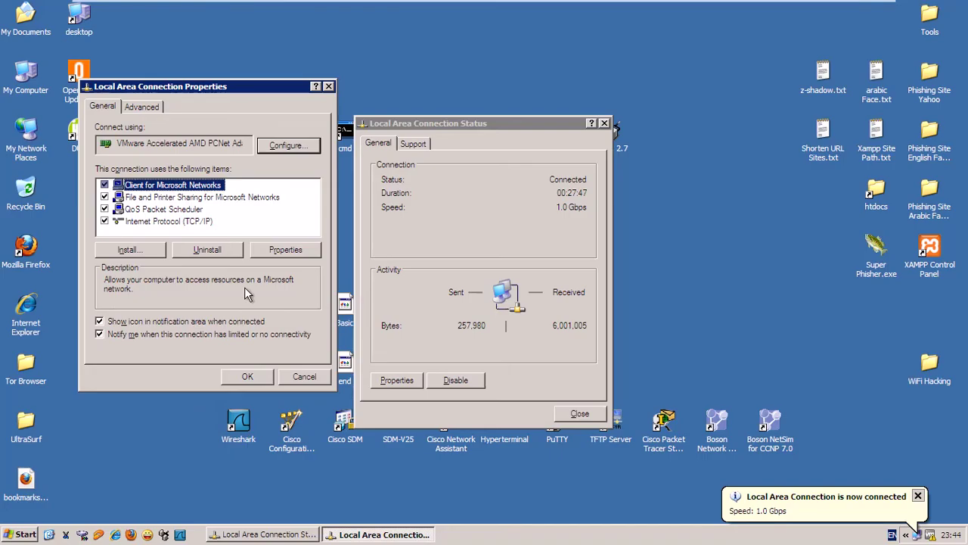
double_click(181, 221)
click(182, 233)
click(254, 249)
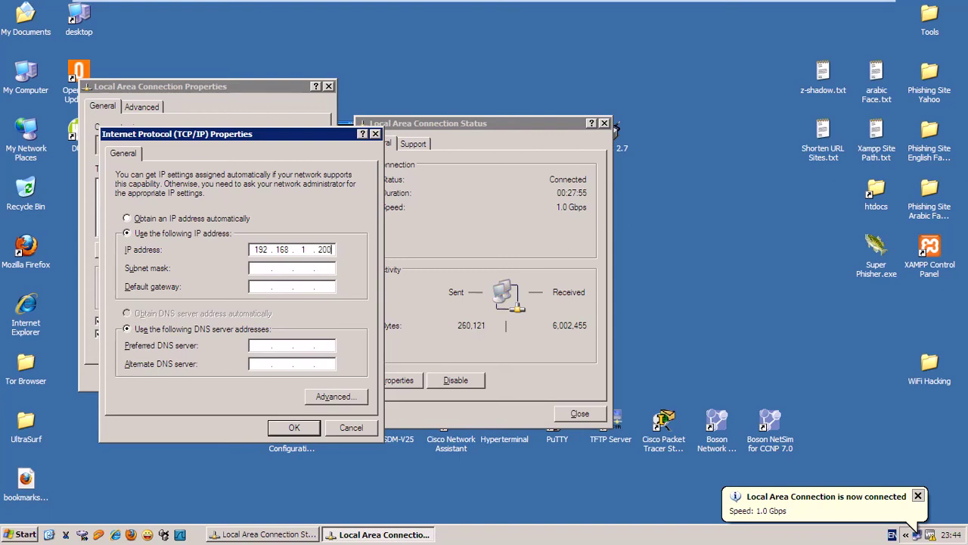
key(Tab)
key(Tab)
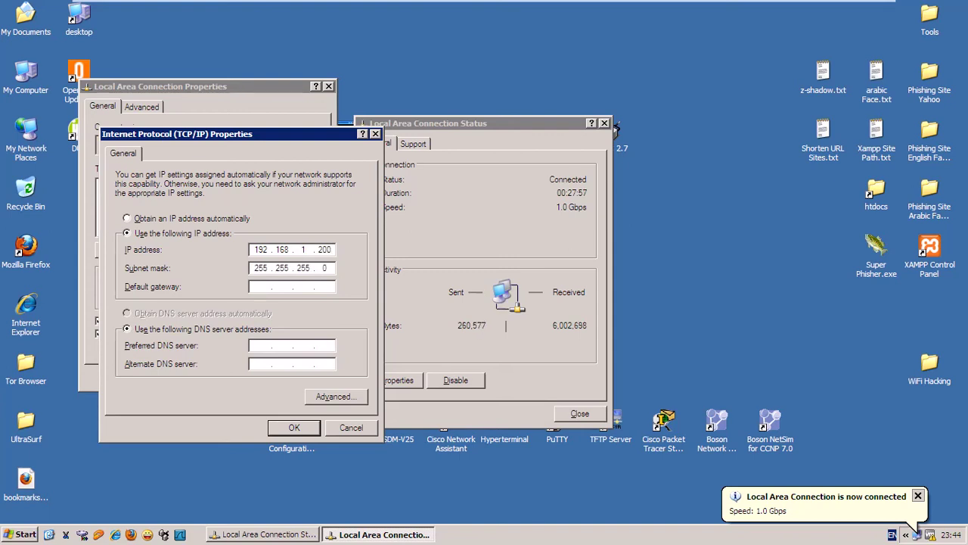
- Check the gateway in the host topology, then apply gateway 192.168.1.201 and confirm the connection status
key(ctrl+alt+Return)
key(alt+Tab)
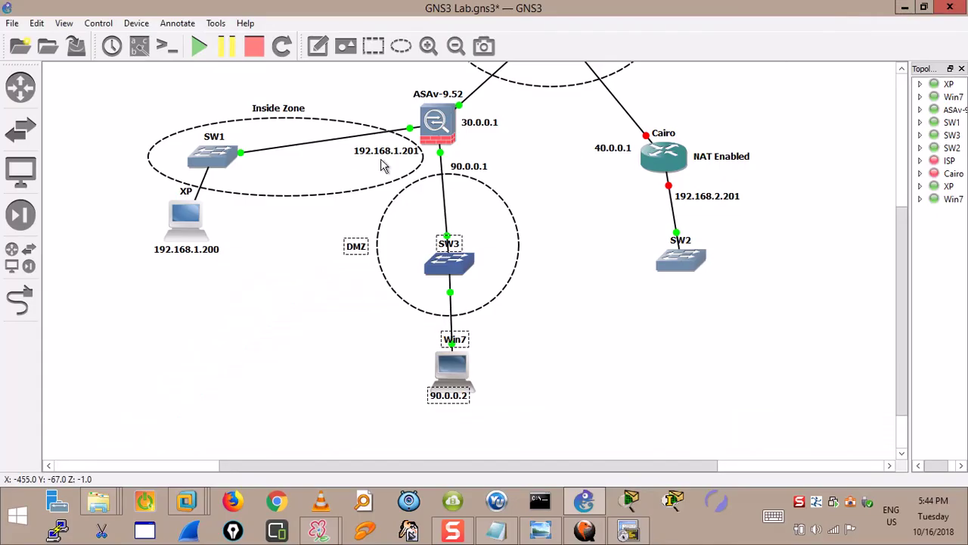
click(186, 501)
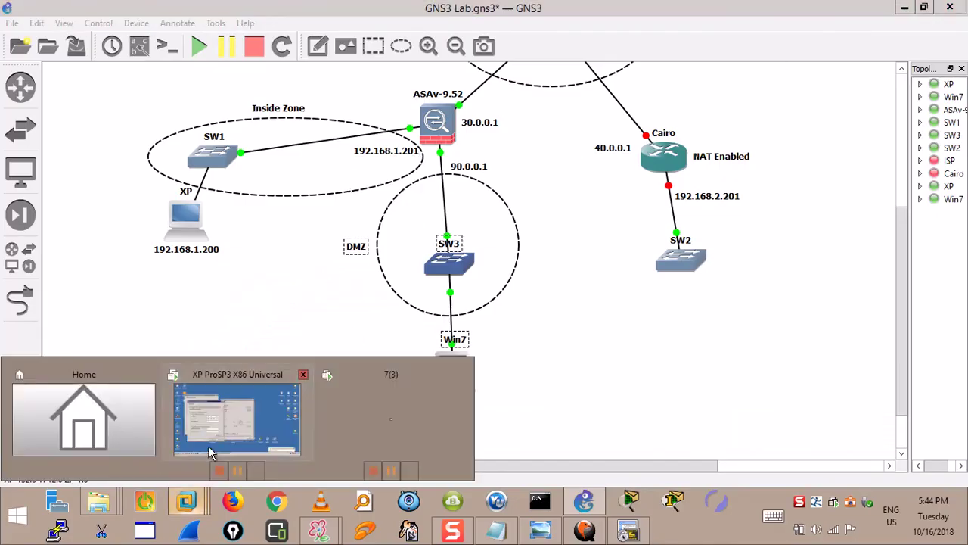
click(234, 415)
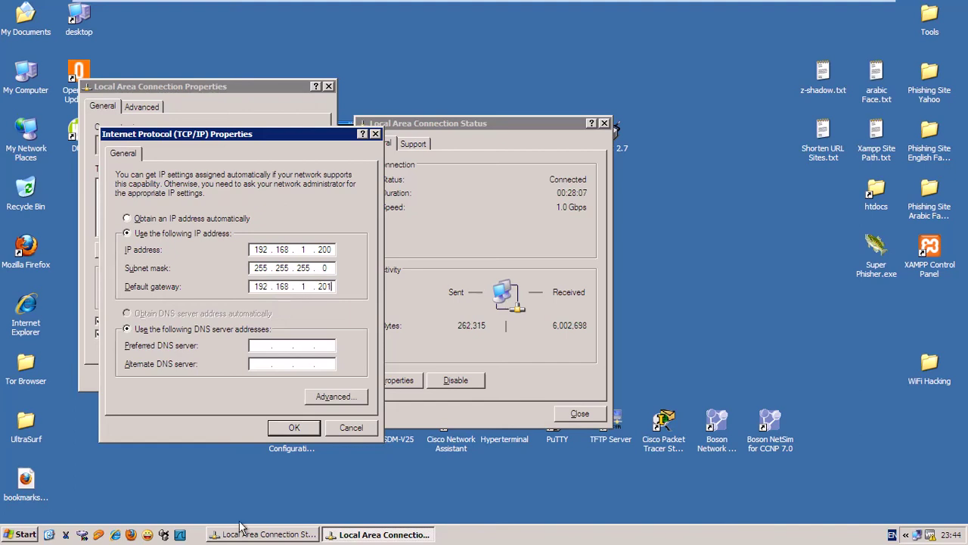
click(282, 428)
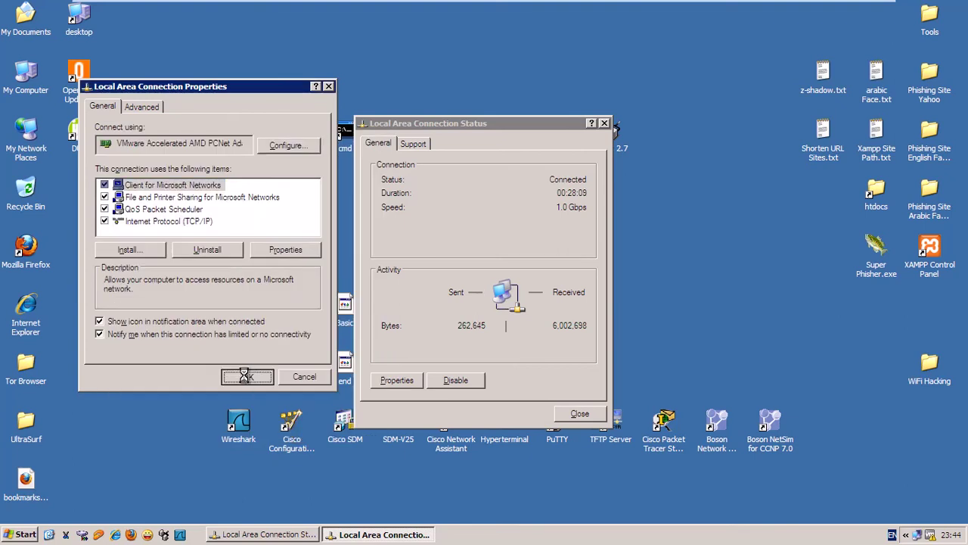
click(422, 162)
click(415, 143)
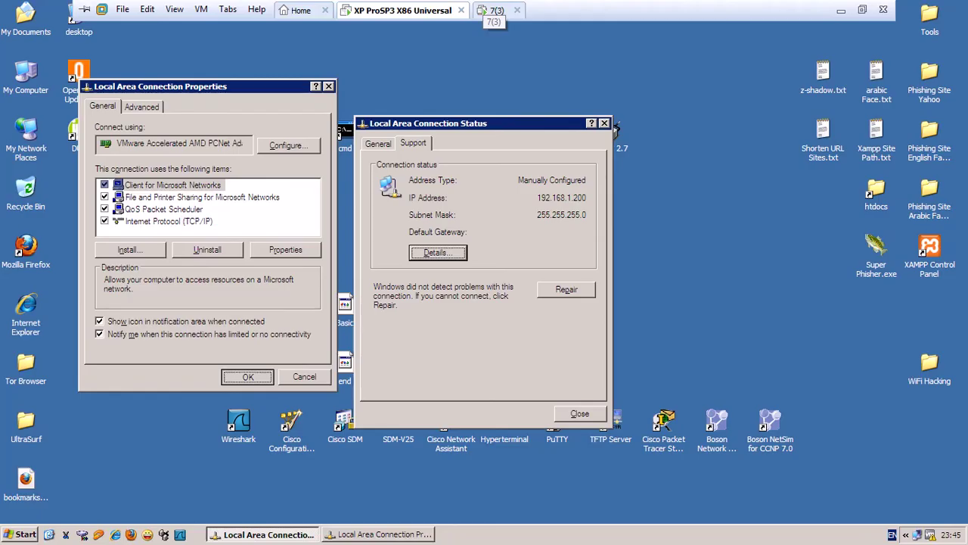
- On the Windows 7 guest, postpone the restart and open the Local Area Connection properties
click(498, 12)
click(552, 281)
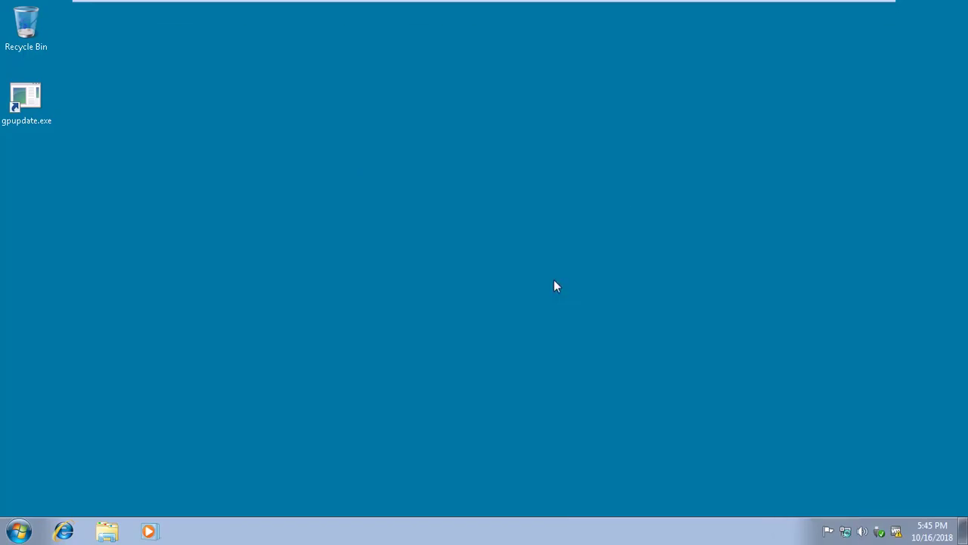
right_click(847, 533)
click(849, 520)
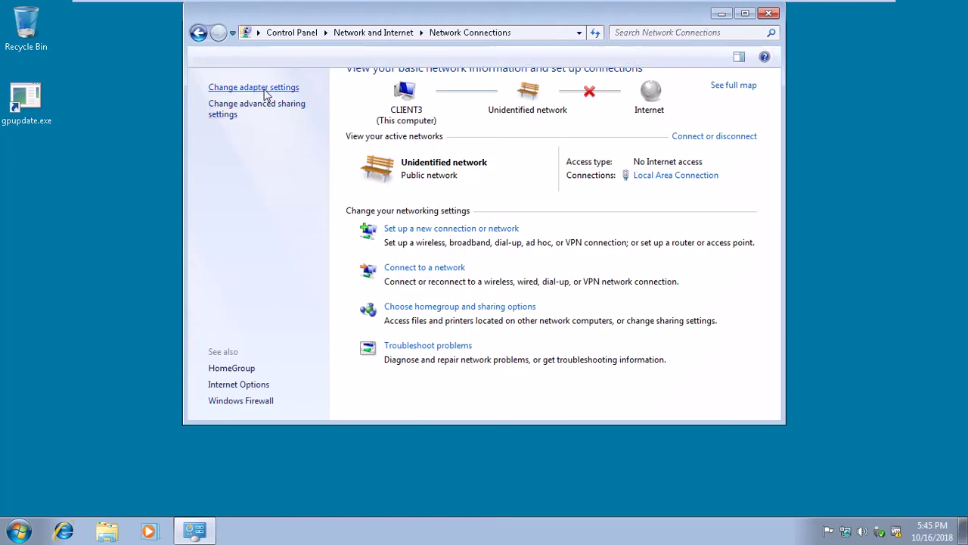
click(264, 89)
double_click(266, 96)
click(405, 382)
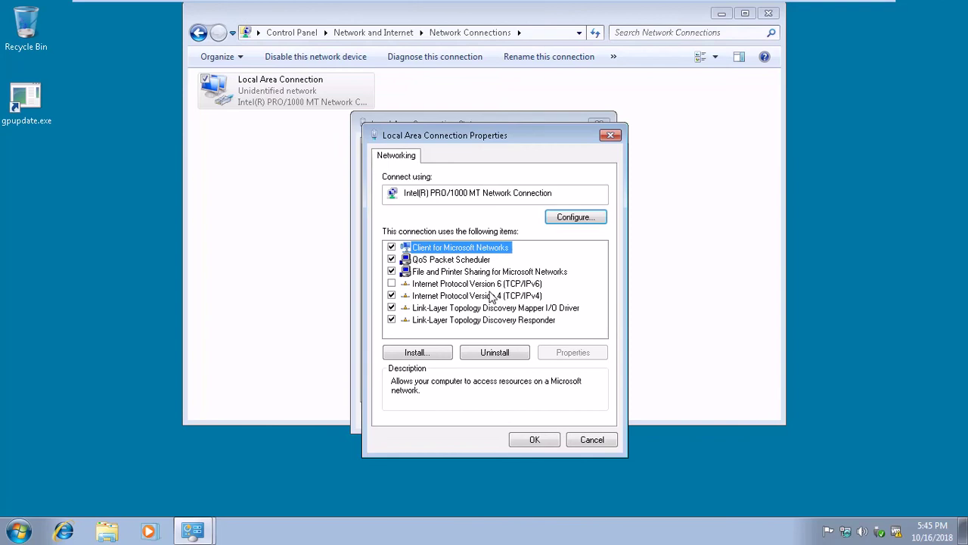
- Set IPv4 to a manually assigned address and enter 90.0.0.2
double_click(488, 295)
click(473, 275)
click(473, 288)
text(90.)
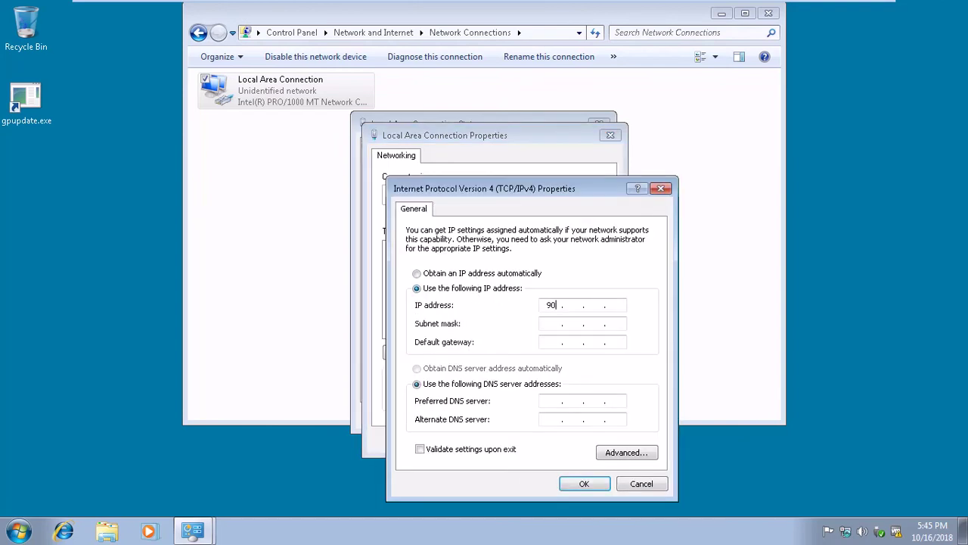
text(0.0.2)
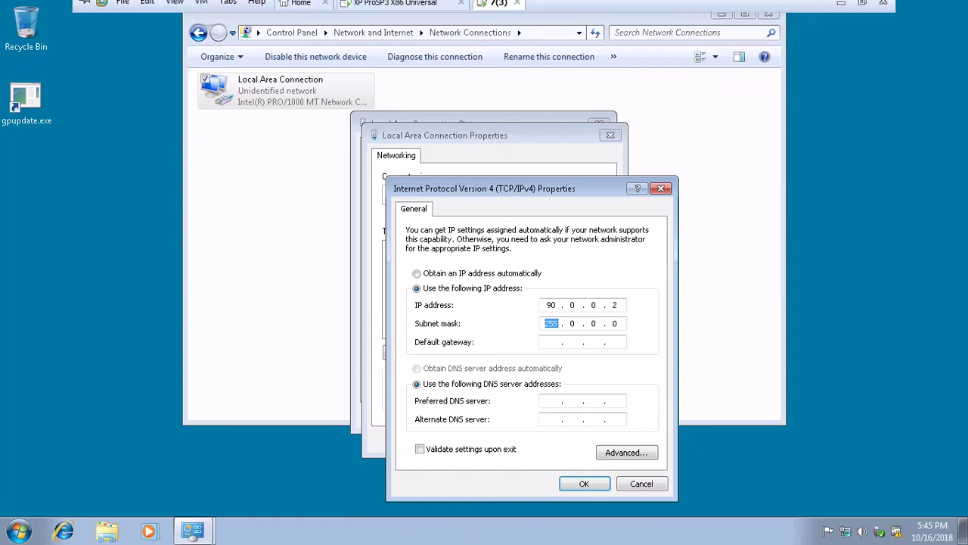
- After checking the topology addresses, enter mask 255.0.0.0 and gateway 90.0.0.1, then save IPv4
click(841, 9)
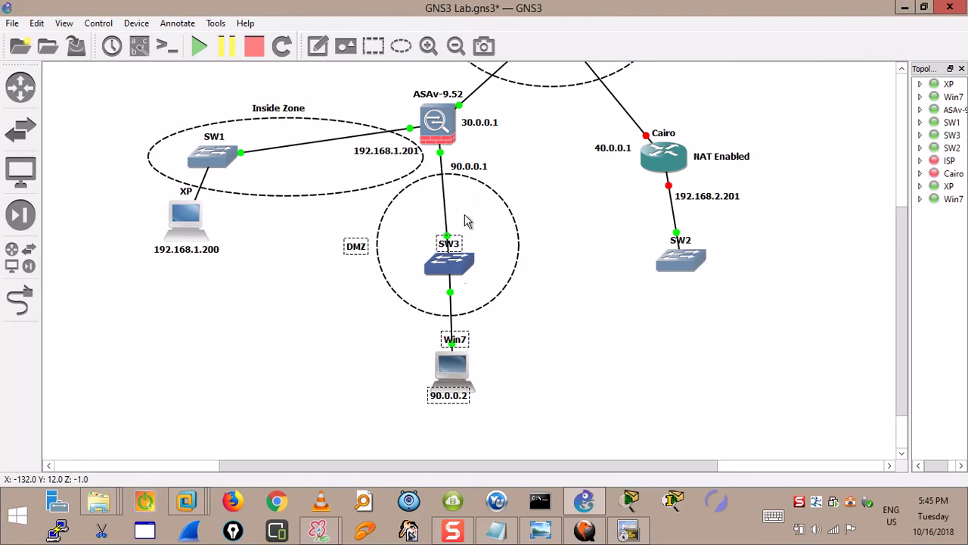
mouse_move(189, 506)
click(244, 434)
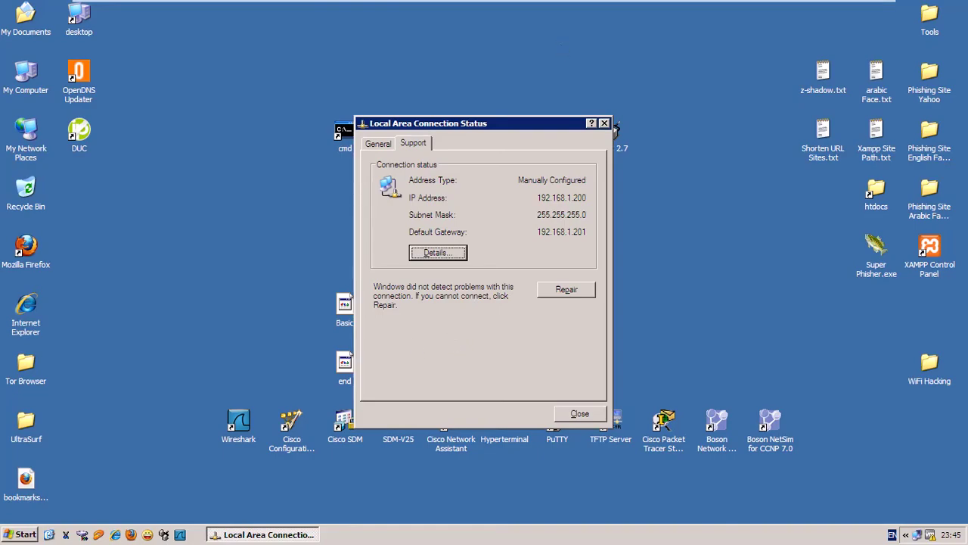
click(498, 10)
click(556, 340)
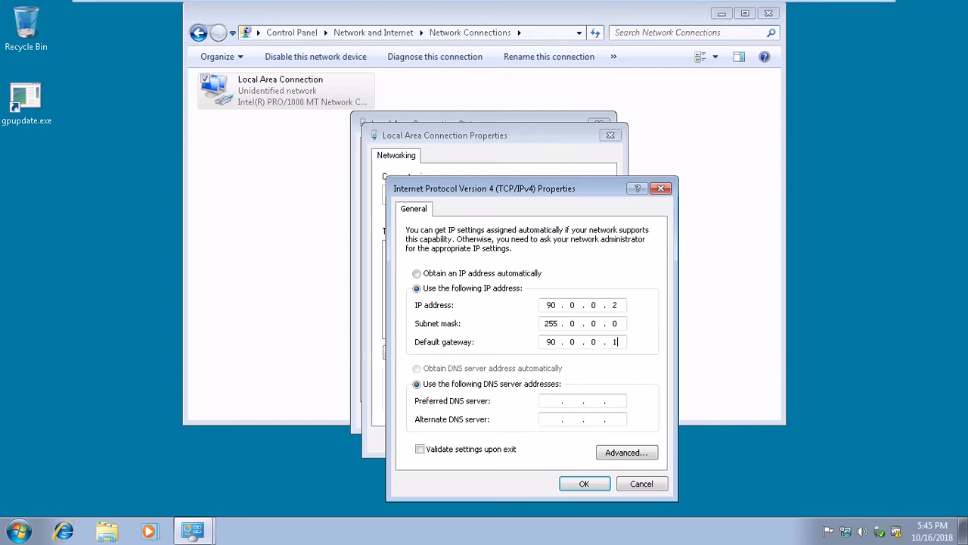
click(583, 485)
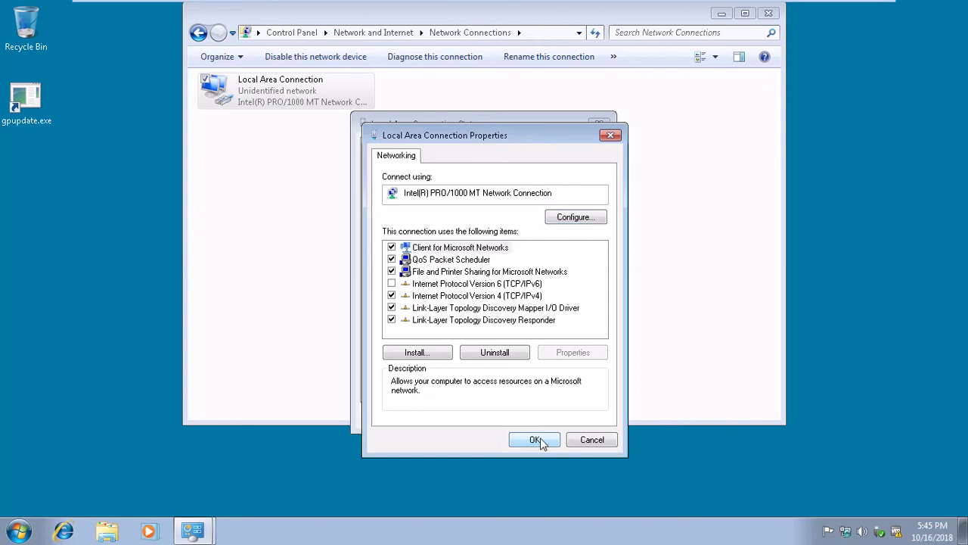
- Close the adapter windows and return to the host's GNS3 topology
click(551, 441)
click(578, 416)
click(723, 15)
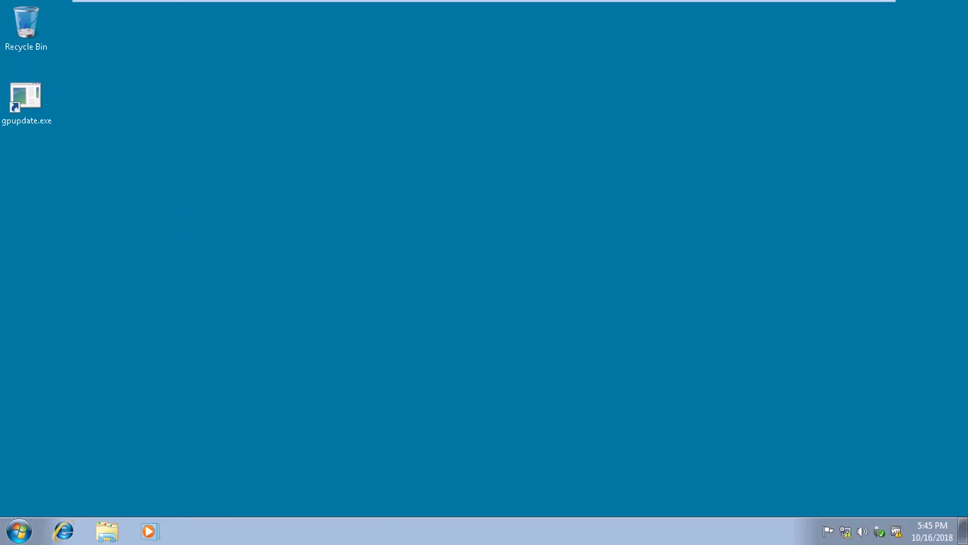
click(842, 17)
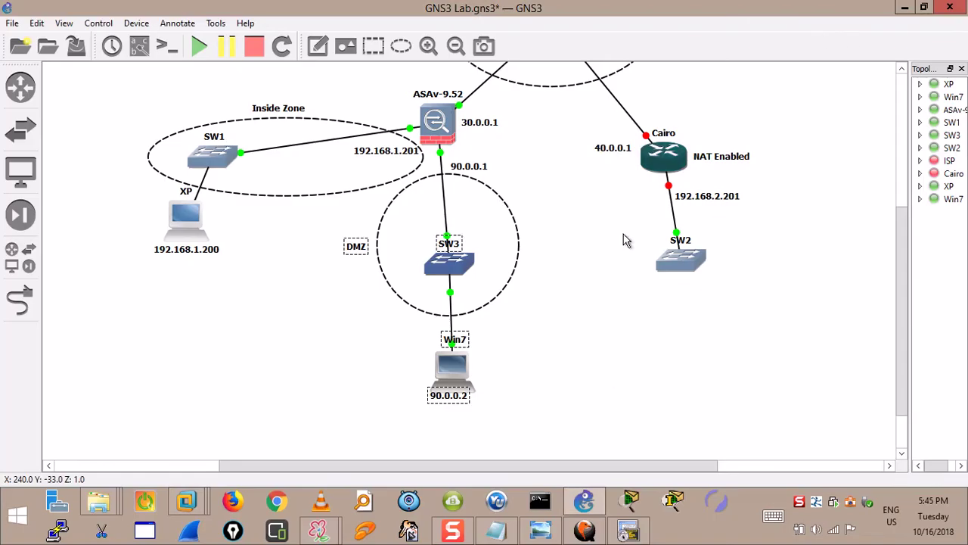
- Open the ASAv-9.52 console, watch its QEMU boot, then minimize back to the GNS3 topology
double_click(436, 121)
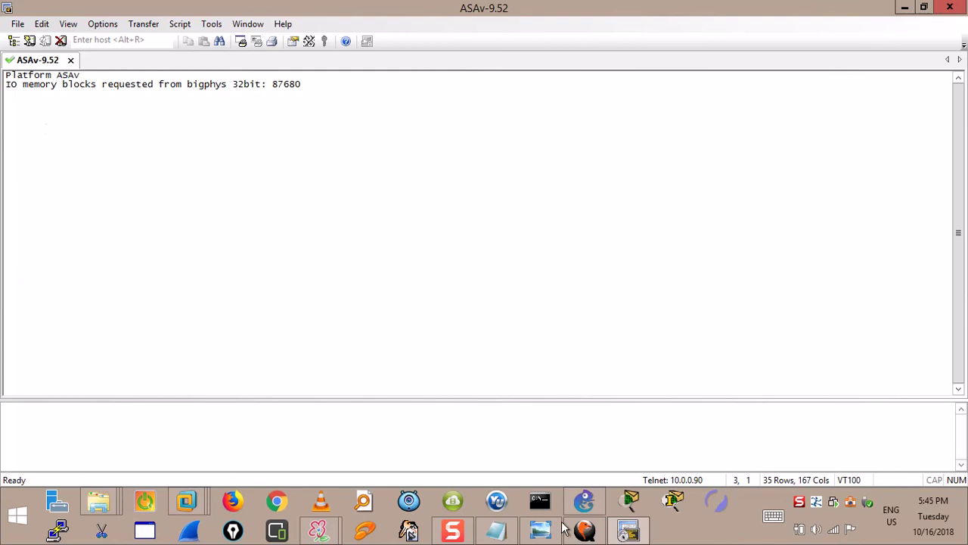
click(584, 531)
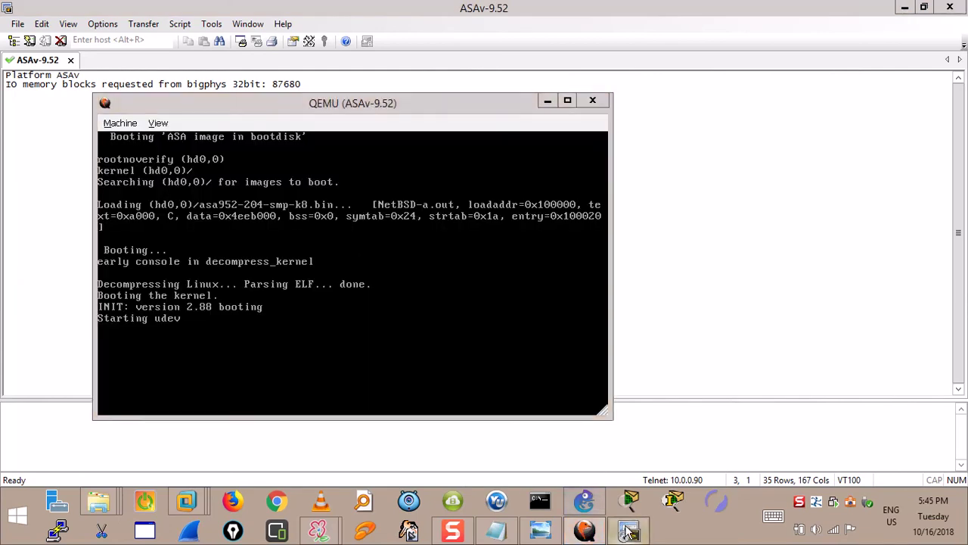
click(584, 531)
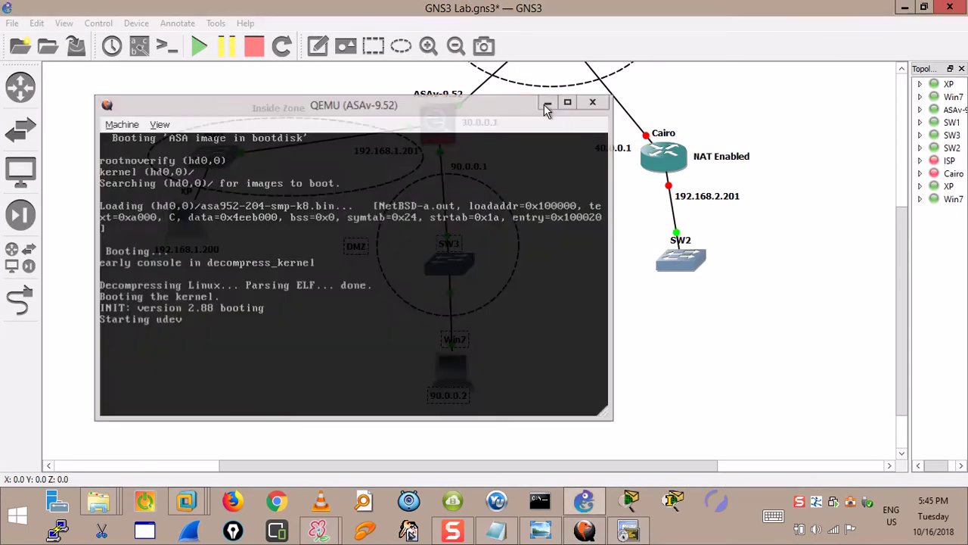
click(547, 100)
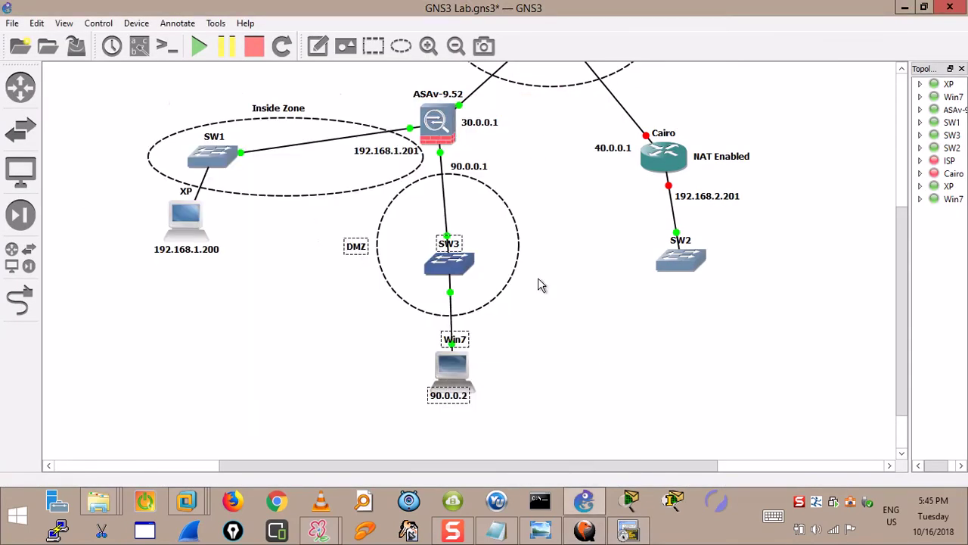
scroll(539, 278, down, 2)
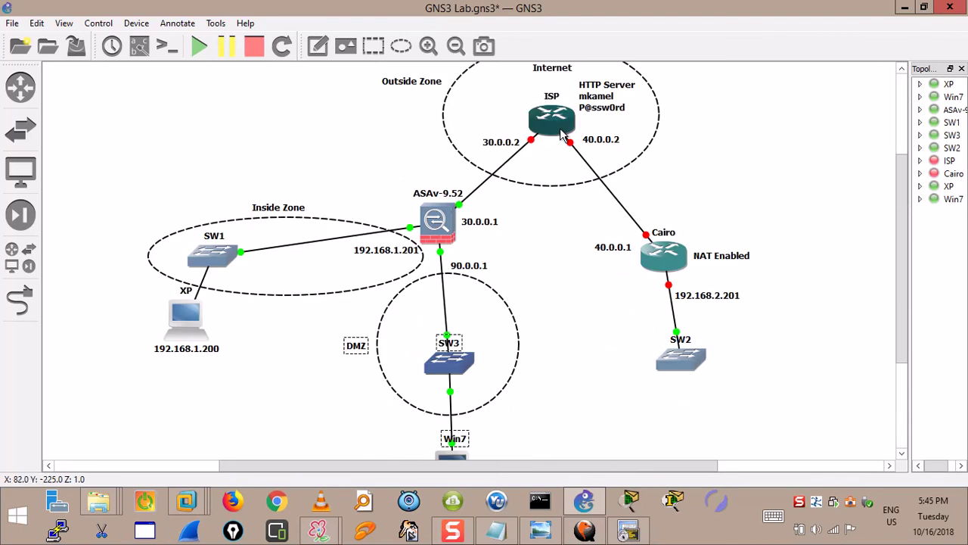
click(199, 46)
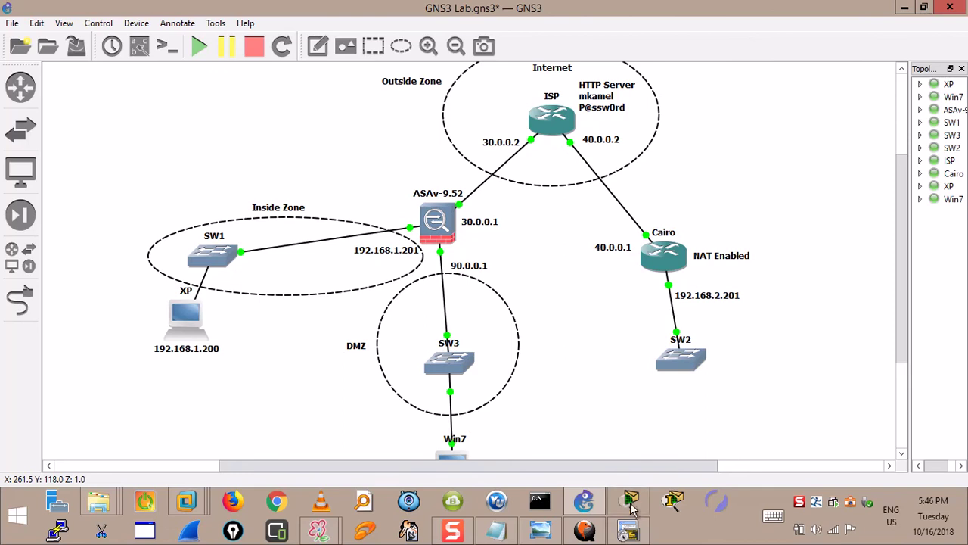
click(632, 534)
click(632, 535)
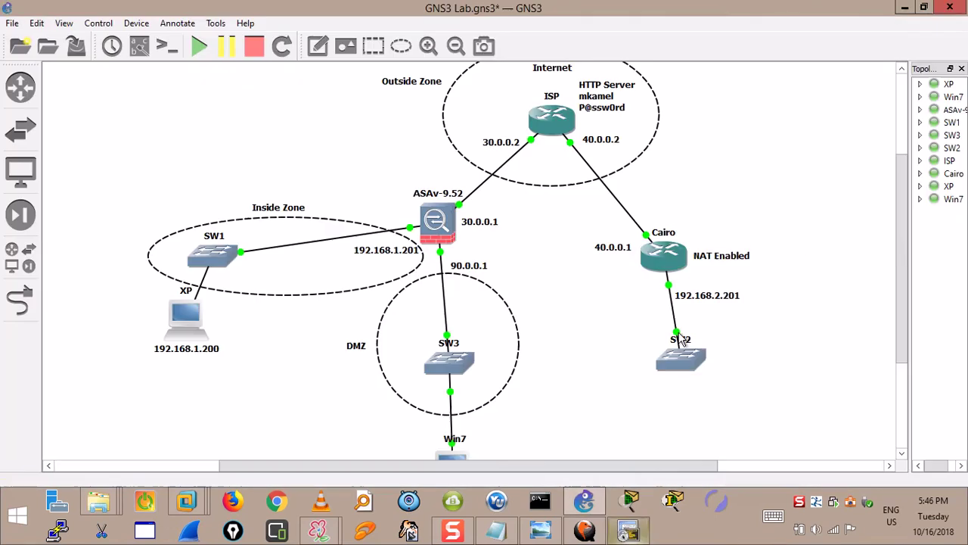
click(115, 508)
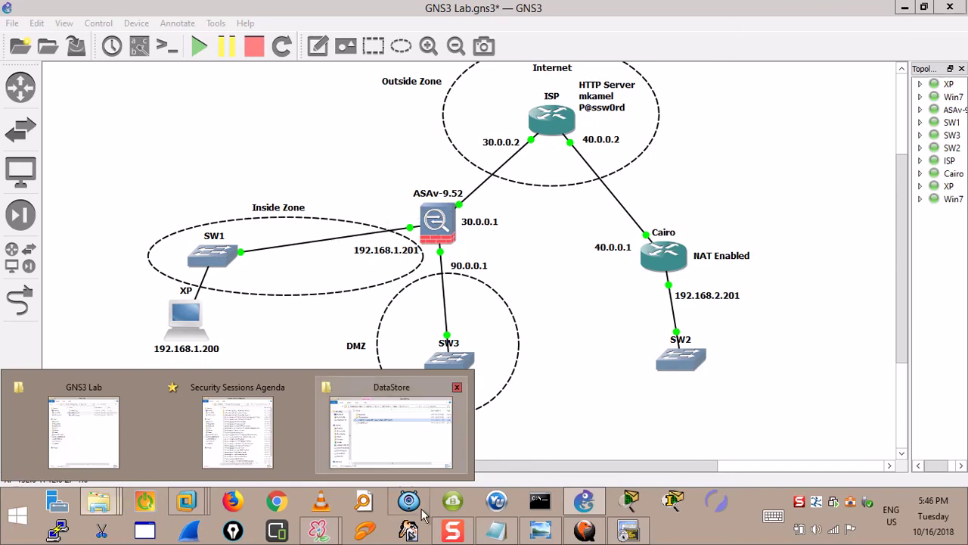
mouse_move(318, 531)
click(427, 460)
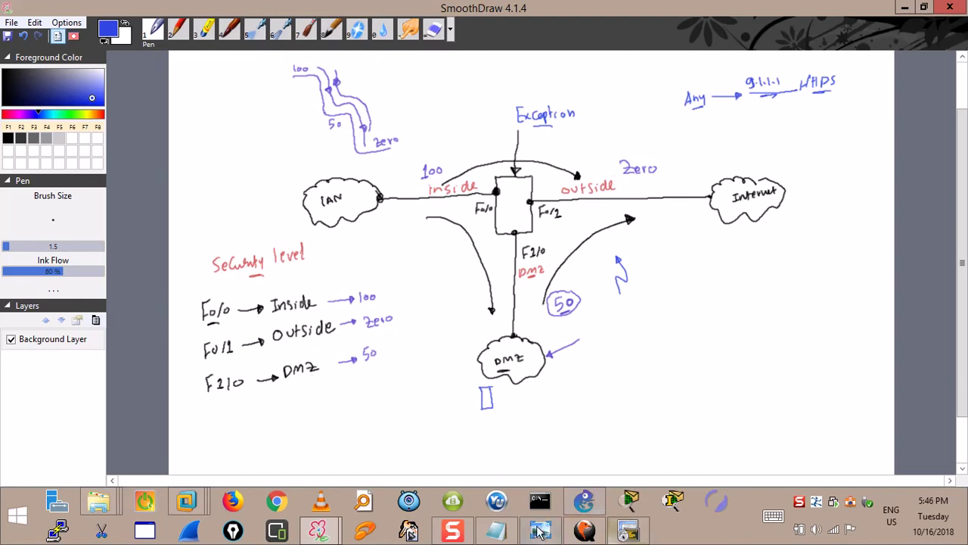
click(584, 501)
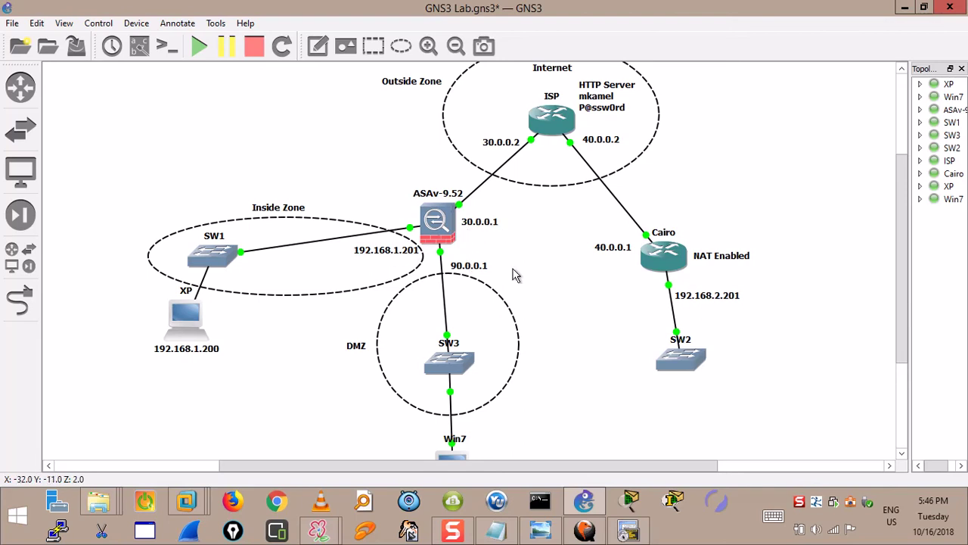
mouse_move(98, 506)
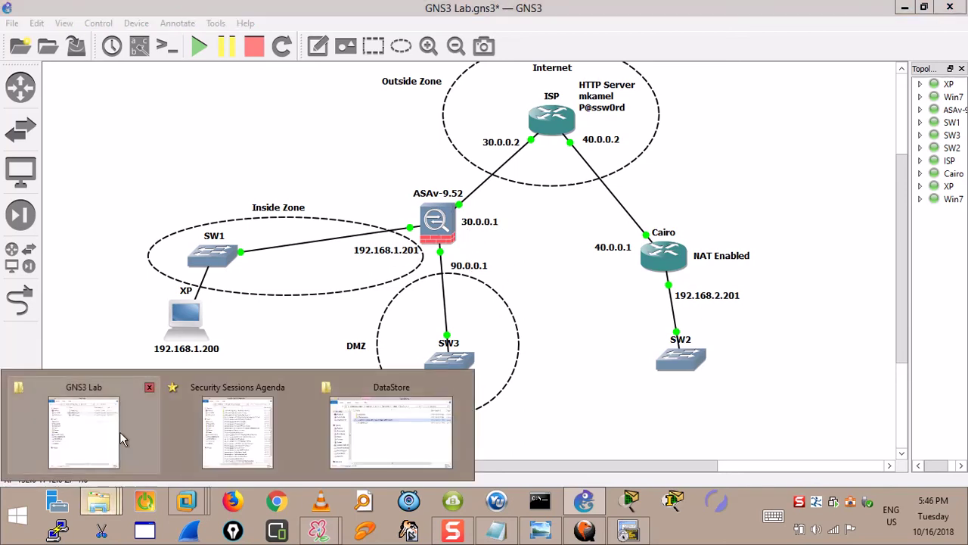
- Go up to the ASAv-9.5(2) labs and open '3- ASA Basic Config.txt' from the Basic Config & ASDM lab
click(123, 439)
click(74, 54)
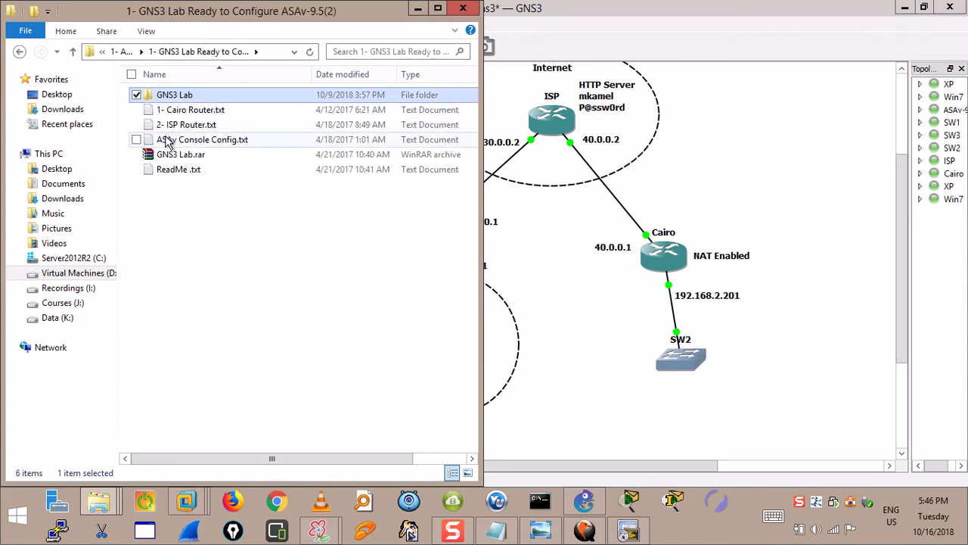
click(73, 51)
click(203, 110)
double_click(203, 109)
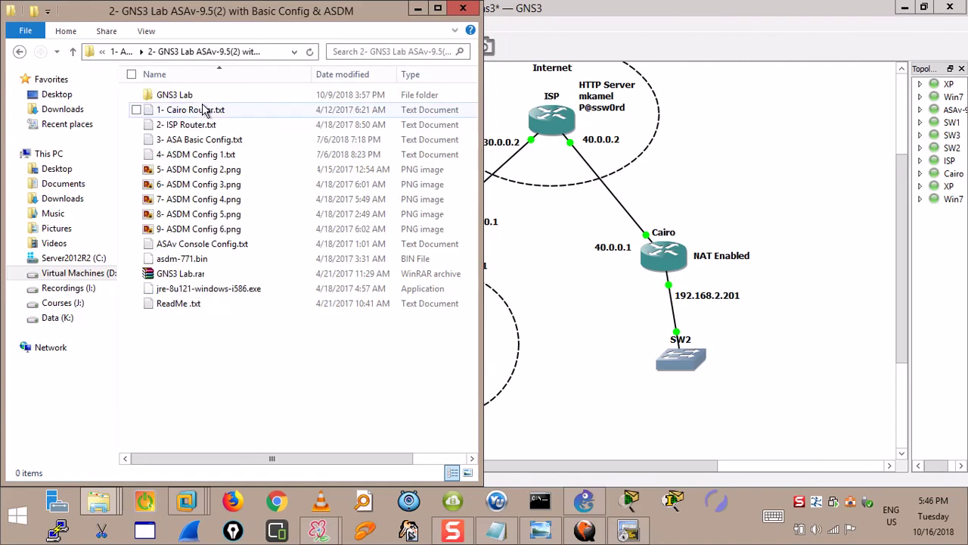
double_click(202, 142)
drag(416, 99, 699, 114)
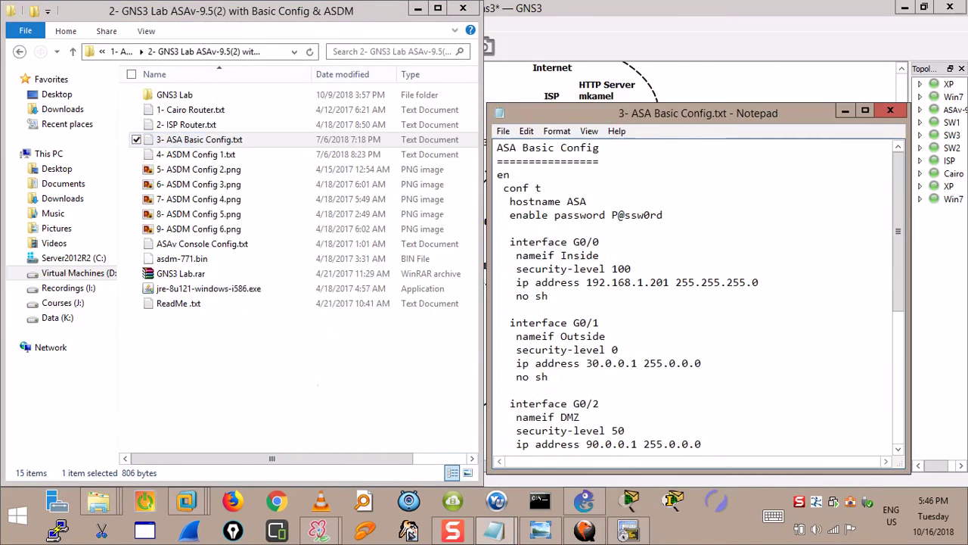
- Place the config notes beside the topology and highlight the enable password command and value
click(417, 9)
drag(594, 115, 679, 107)
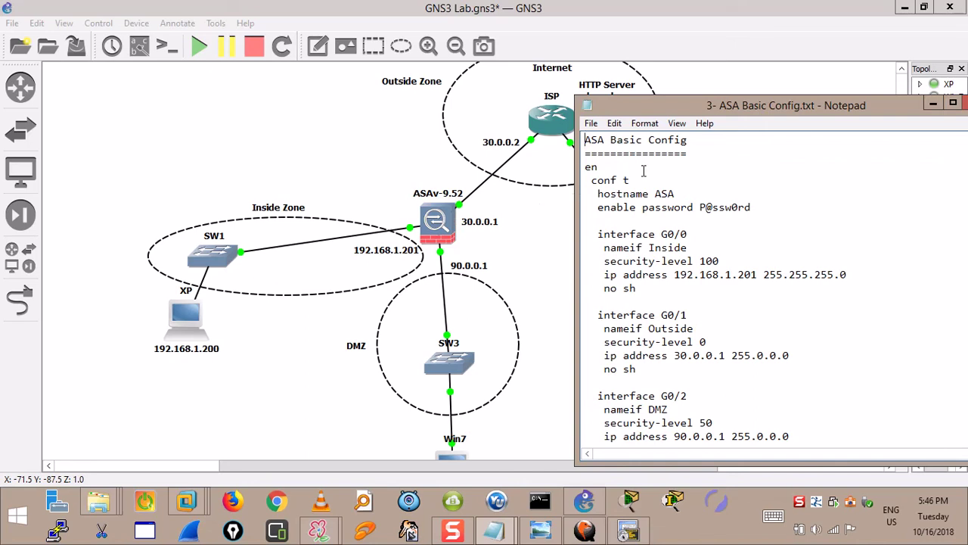
drag(597, 207, 696, 206)
drag(755, 207, 698, 207)
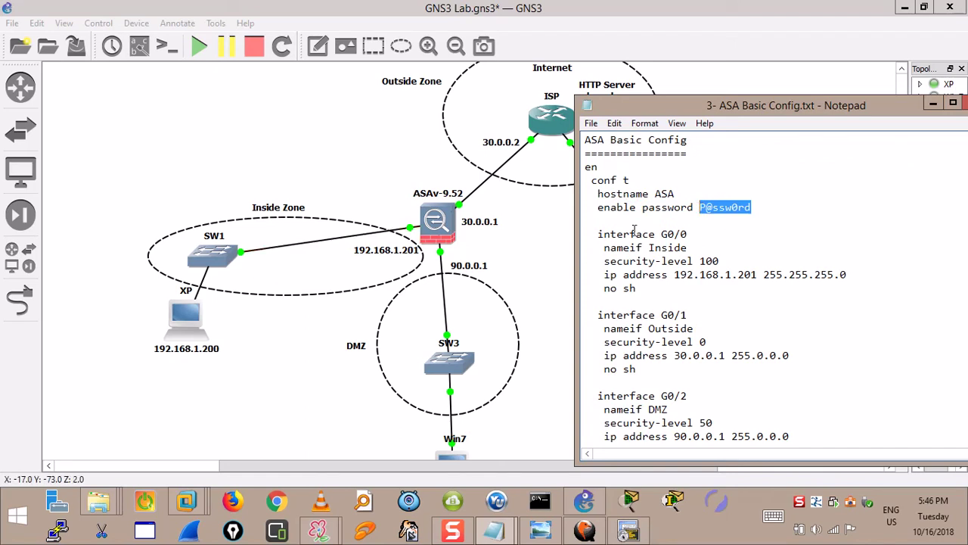
- Highlight the interface G0/0 line, its Inside nameif and security-level 100, then scroll through the notes
drag(698, 234, 631, 247)
drag(693, 247, 649, 248)
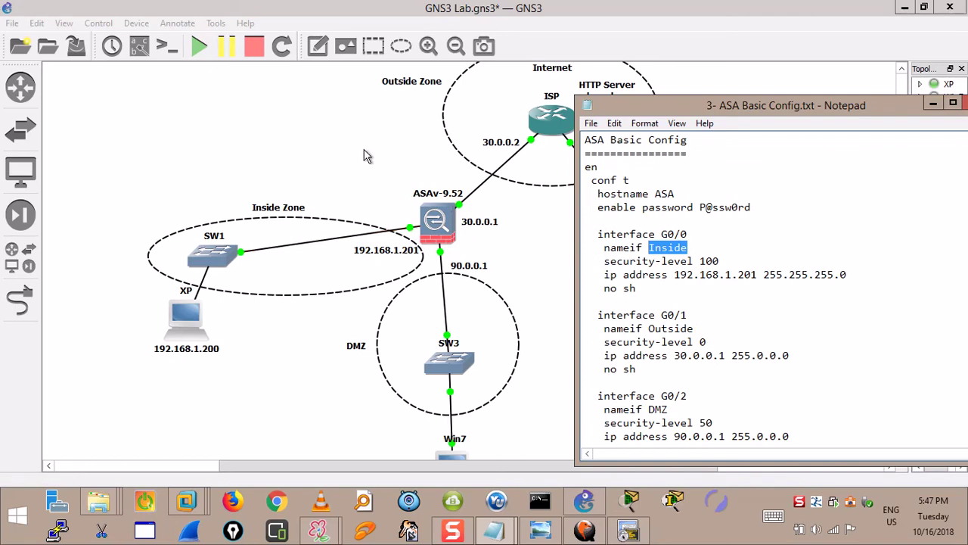
drag(598, 261, 745, 261)
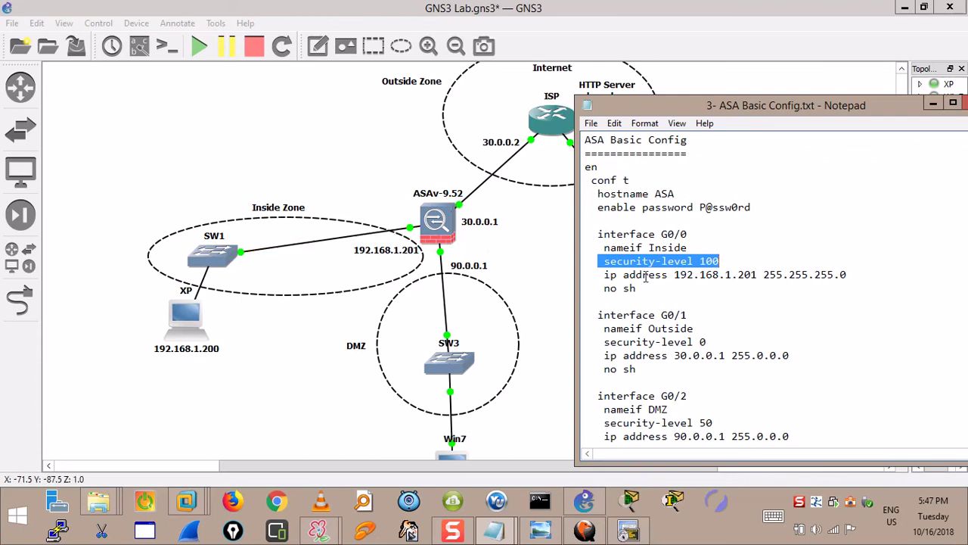
click(719, 301)
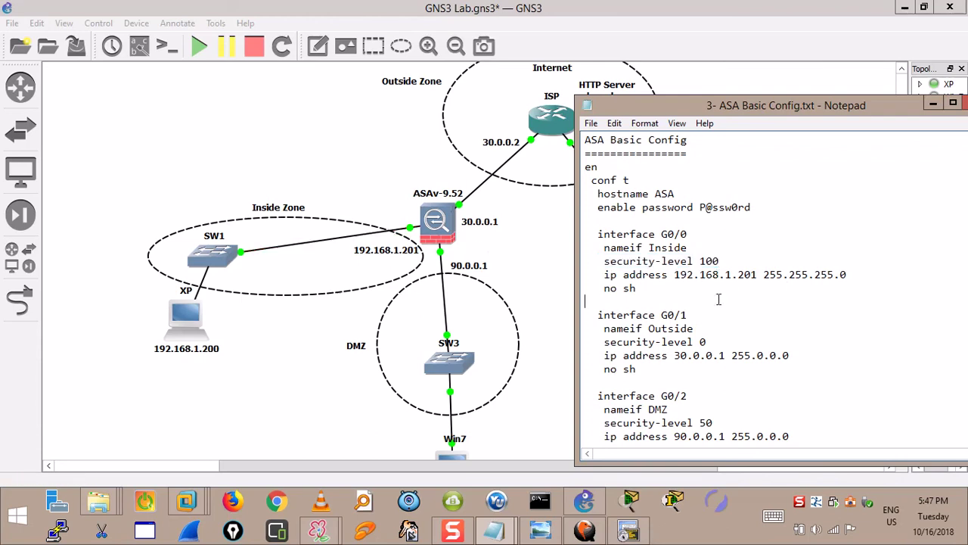
scroll(719, 301, down, 2)
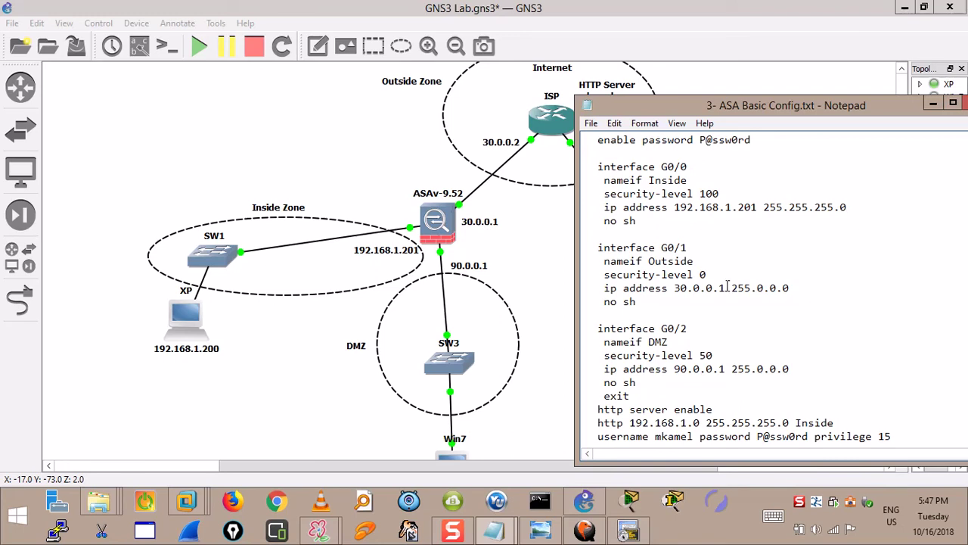
scroll(726, 287, down, 2)
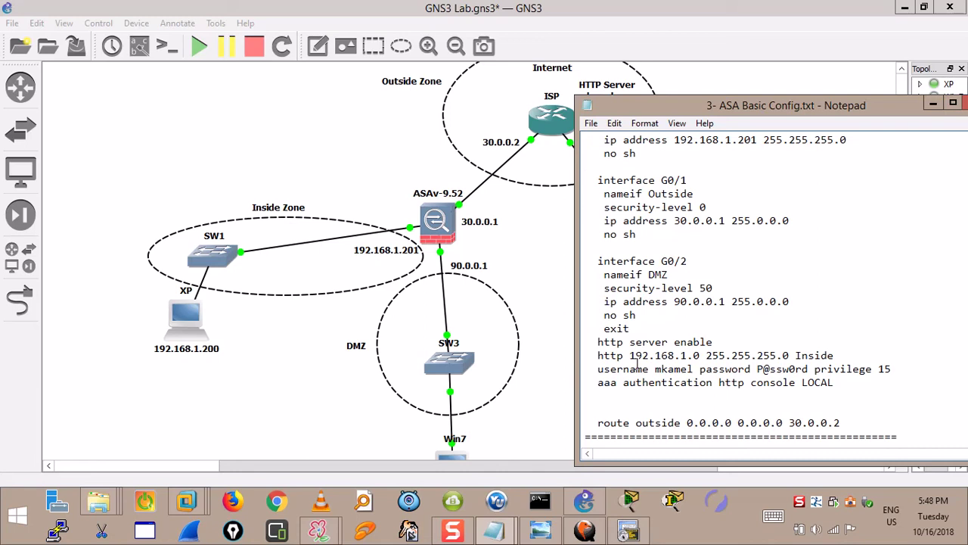
scroll(664, 356, up, 4)
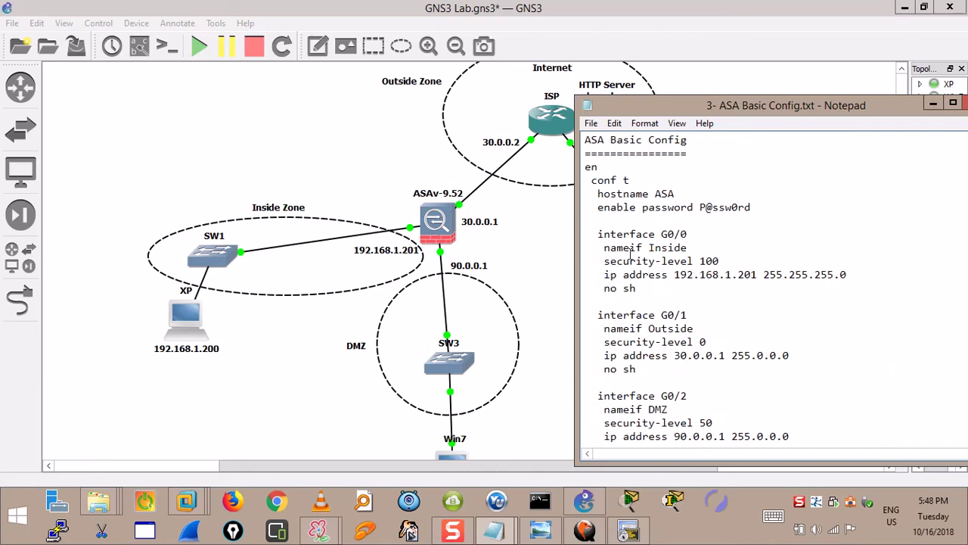
- Briefly select the configuration commands starting at conf t, then clear the selection
drag(585, 176, 683, 356)
drag(794, 344, 806, 271)
scroll(806, 270, up, 6)
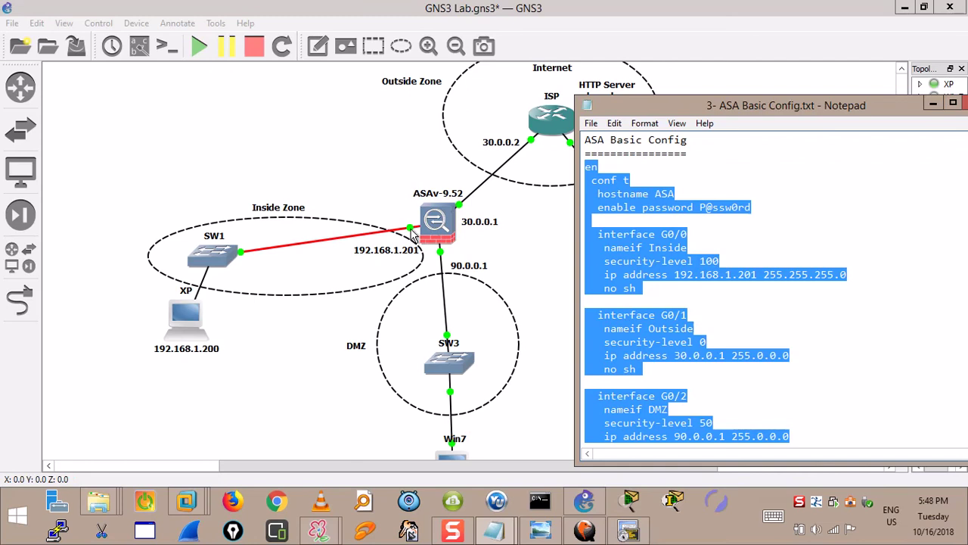
scroll(728, 301, down, 5)
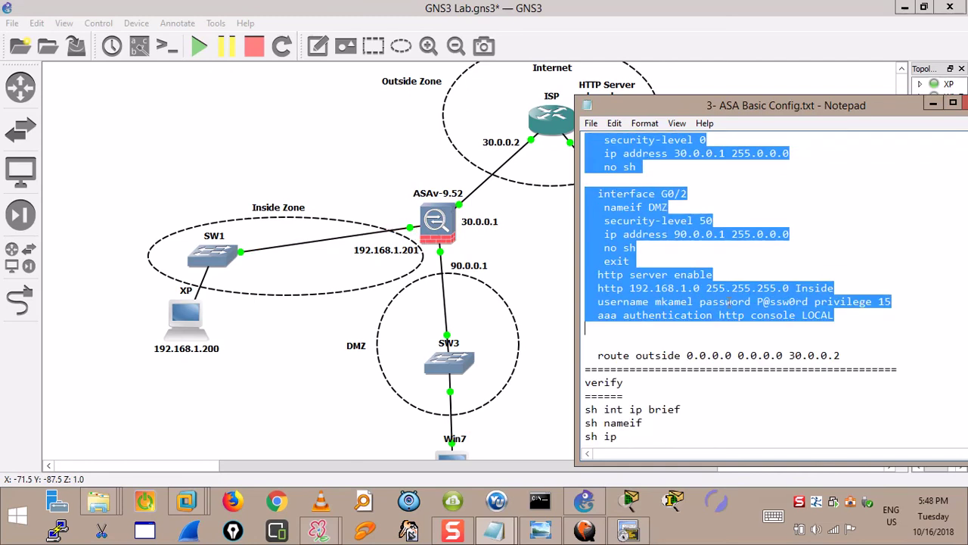
click(610, 281)
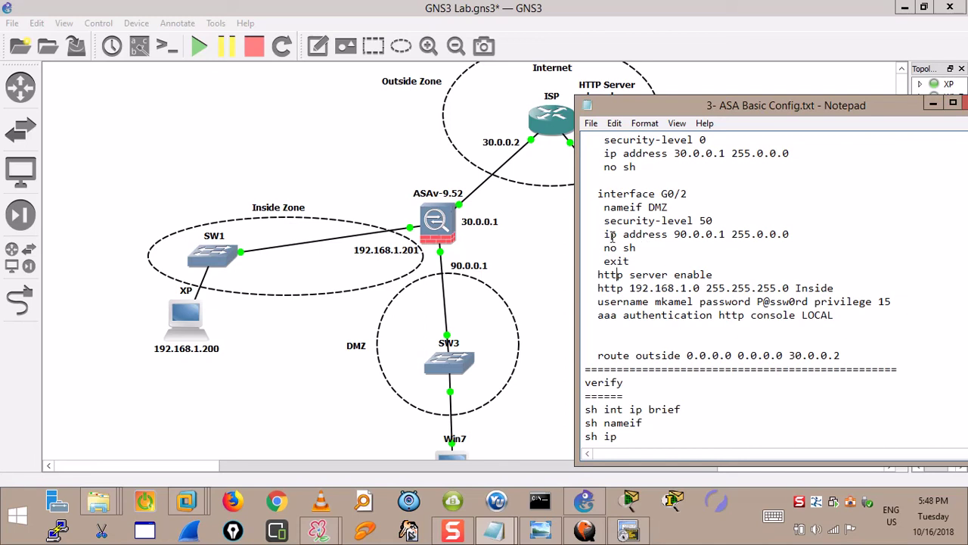
- Highlight http server enable and the http access line for 192.168.1.0 255.255.255.0 on Inside
drag(596, 274, 721, 275)
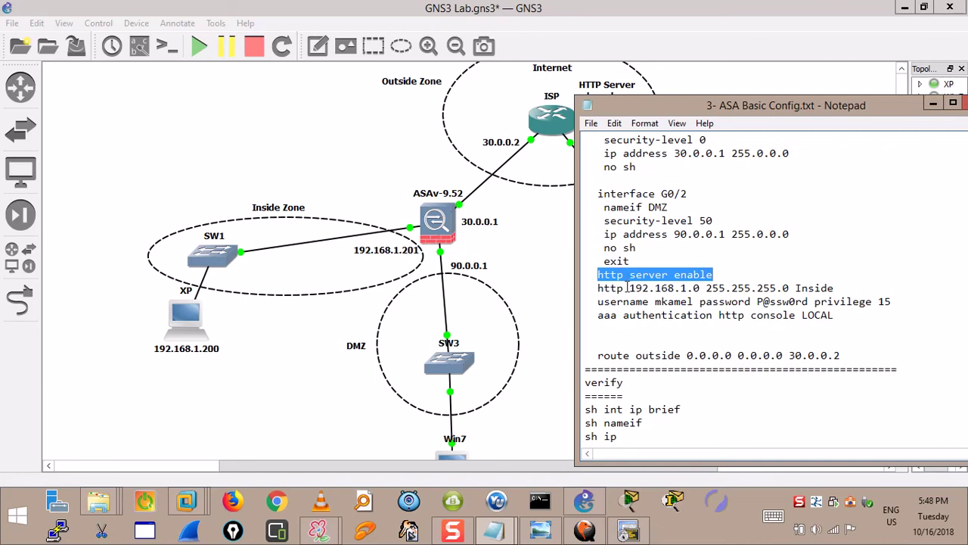
drag(623, 289, 597, 289)
drag(834, 288, 795, 288)
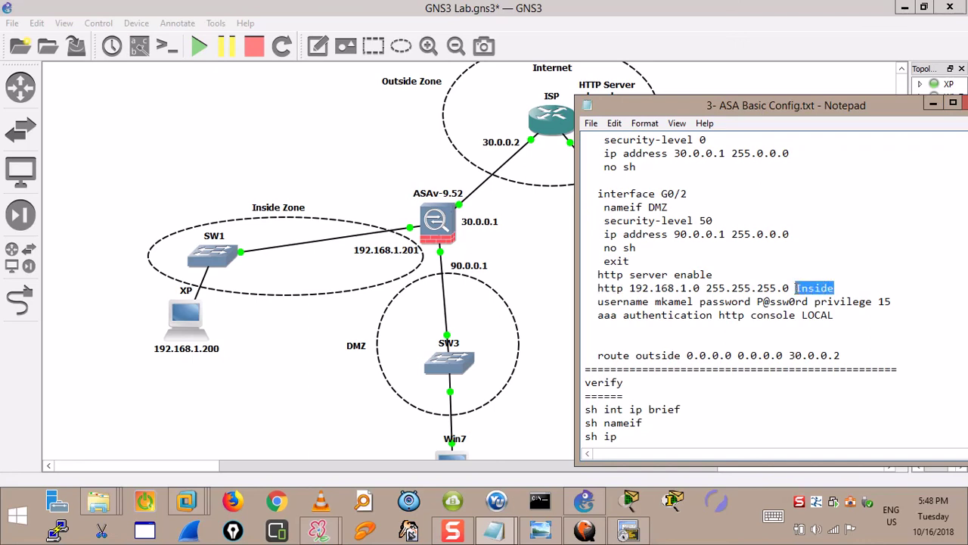
drag(790, 288, 630, 289)
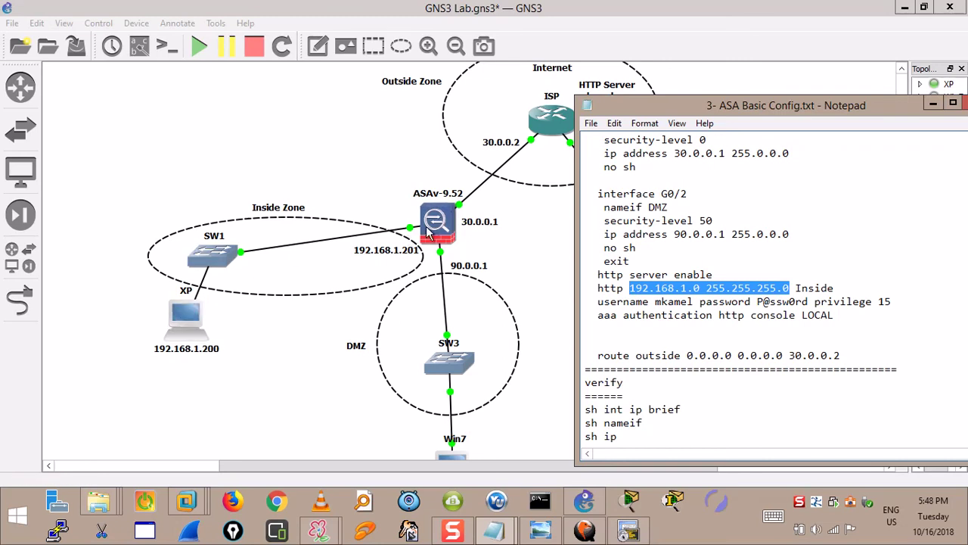
- Highlight the local admin username line and the aaa authentication http console LOCAL line
drag(891, 301, 593, 295)
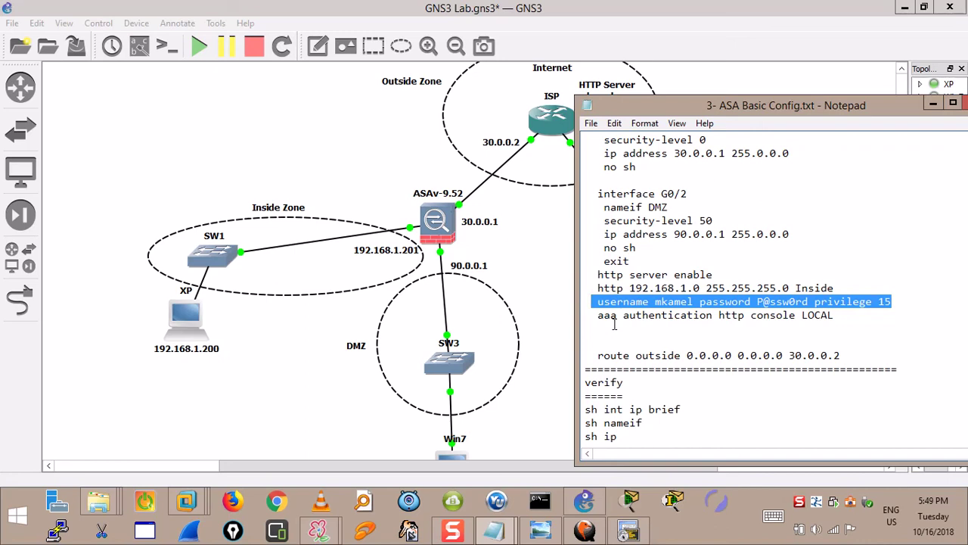
drag(598, 314, 630, 317)
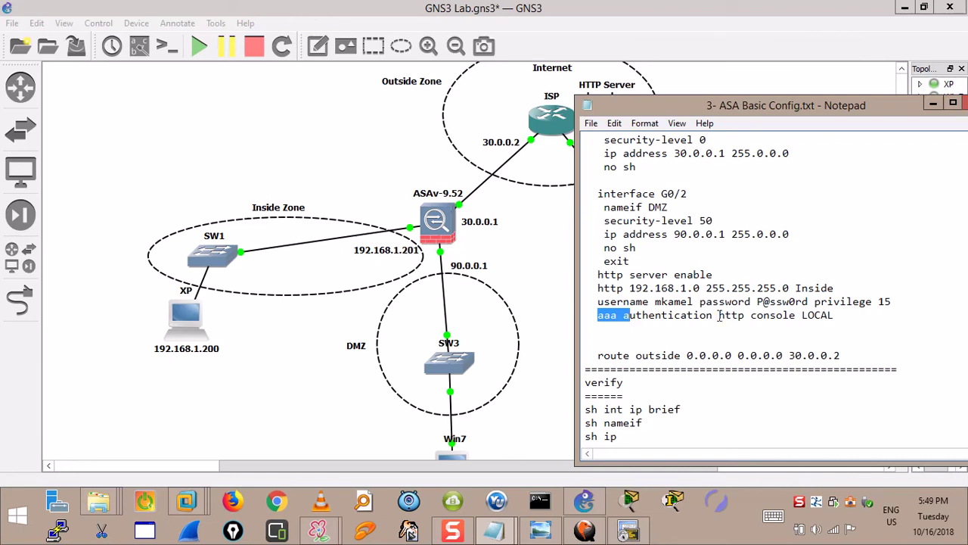
drag(833, 315, 597, 316)
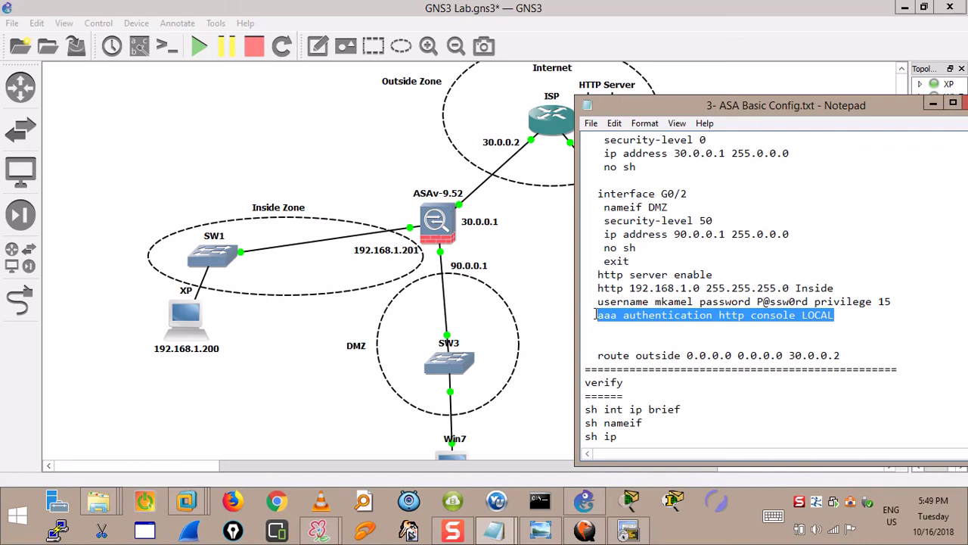
drag(594, 303, 902, 301)
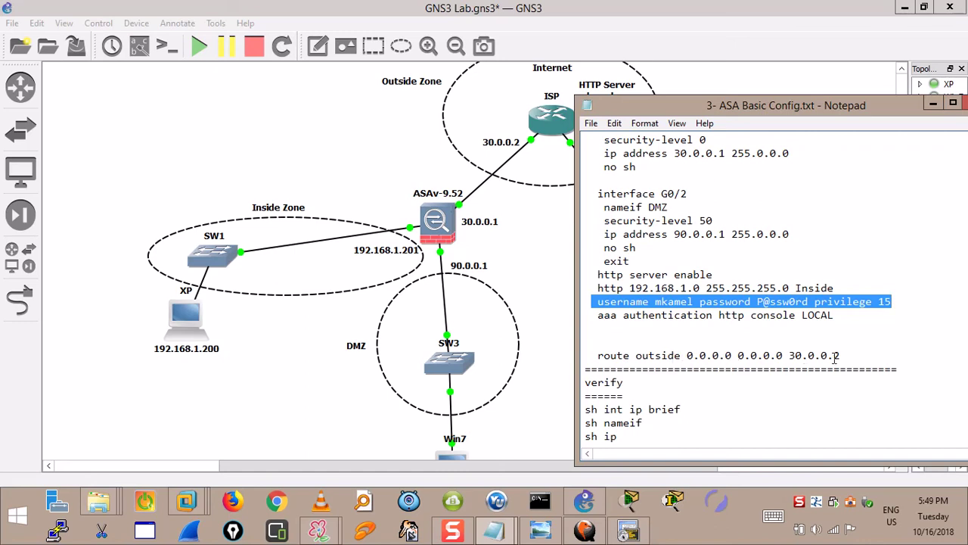
click(784, 355)
- Highlight the route outside via 30.0.0.2, then select all commands from en through the route
drag(694, 356, 636, 356)
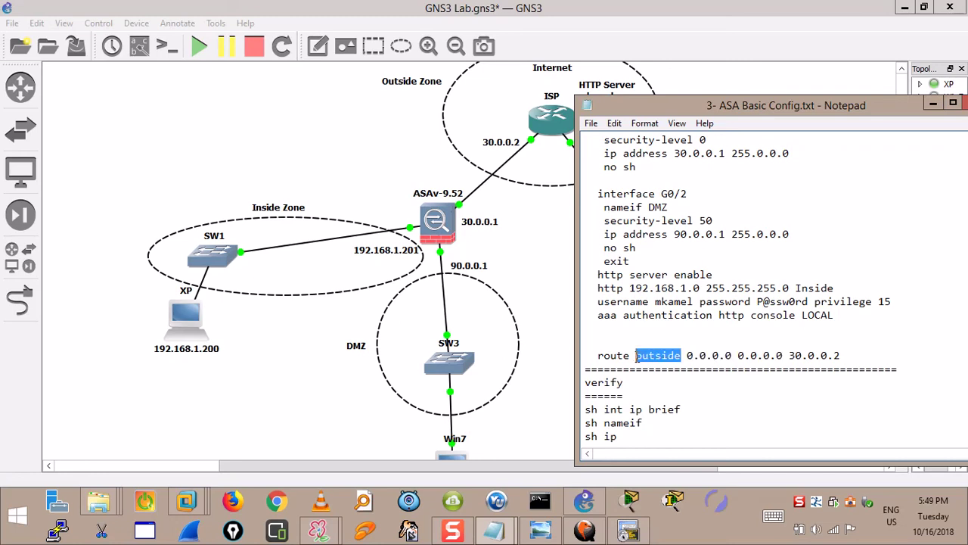
drag(854, 355, 789, 355)
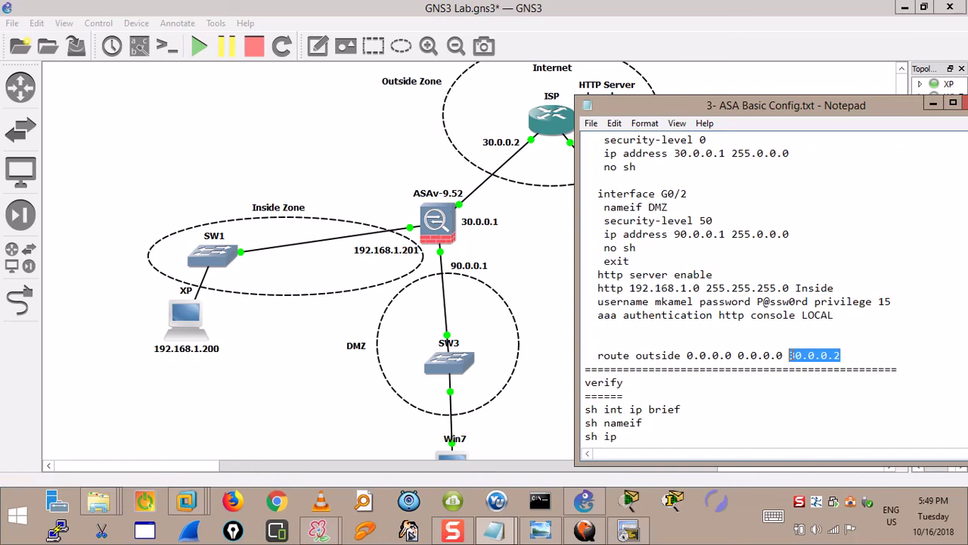
scroll(787, 355, up, 5)
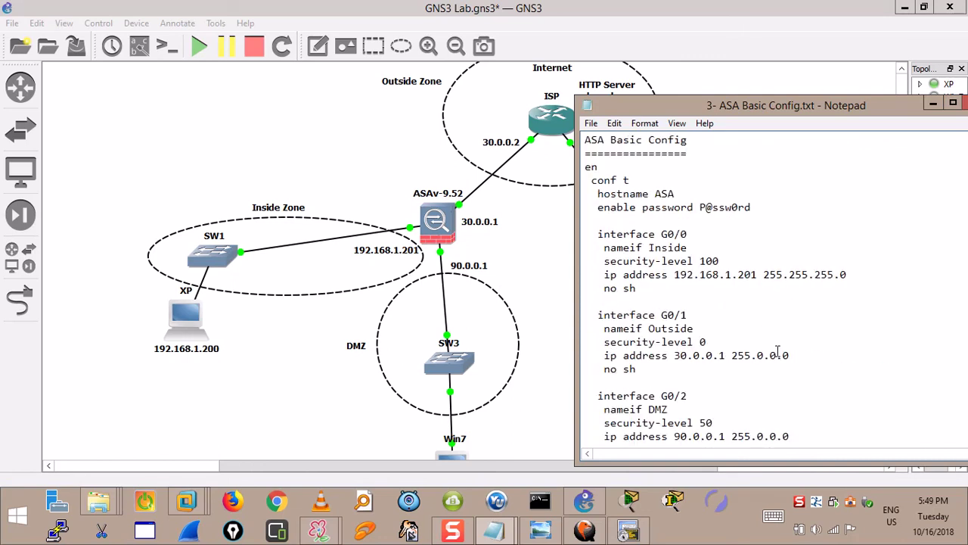
drag(584, 167, 842, 301)
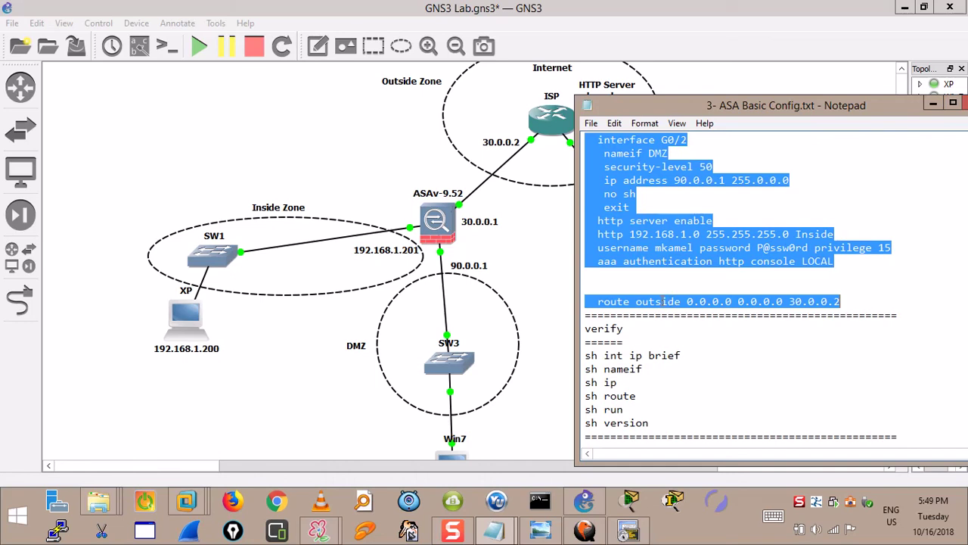
- Copy the selected ASA configuration commands, glance at the ASAv-9.52 console, then hide it
right_click(745, 299)
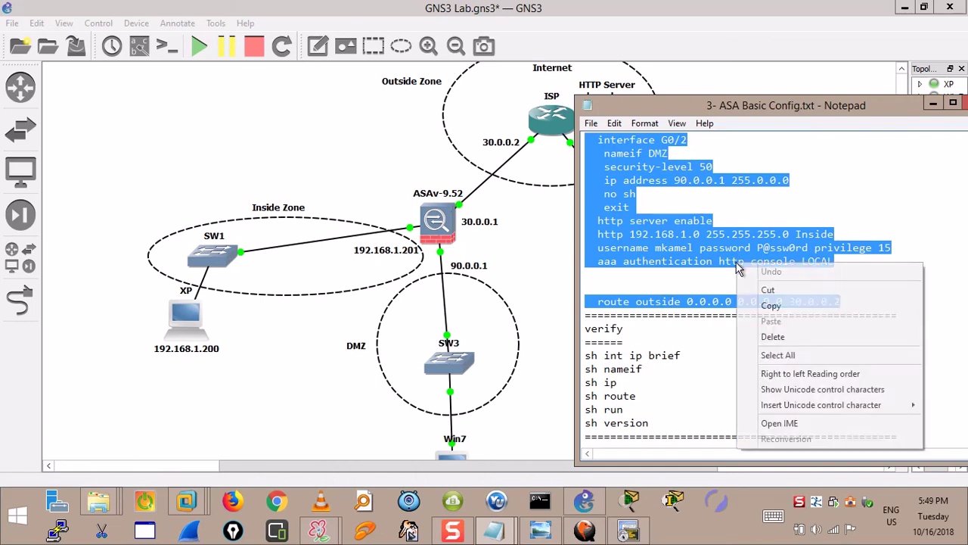
click(769, 304)
click(628, 530)
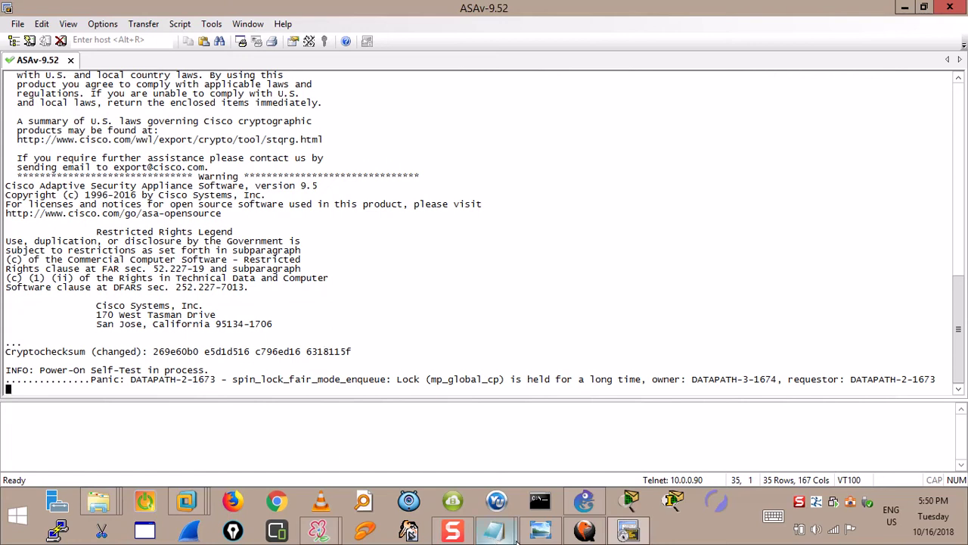
click(454, 529)
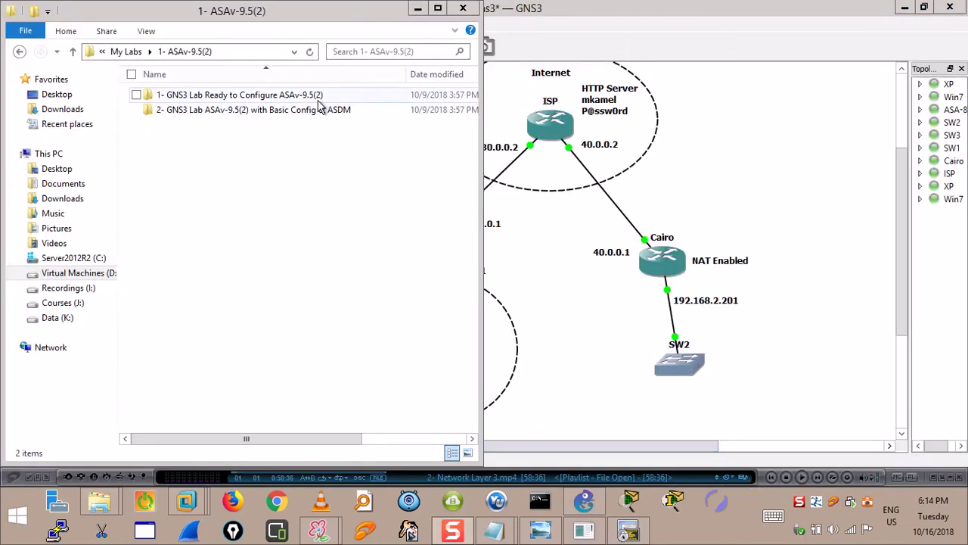
- Browse to 3- ASA-8.4(2) Legacy's ASA-842 Basic Config lab and open '3- ASA Basic Config.txt'
click(73, 51)
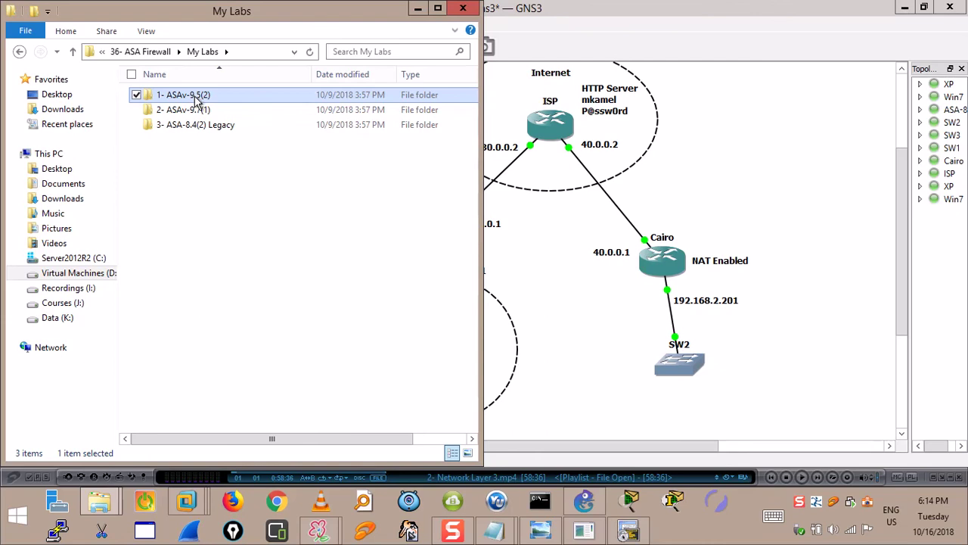
click(196, 128)
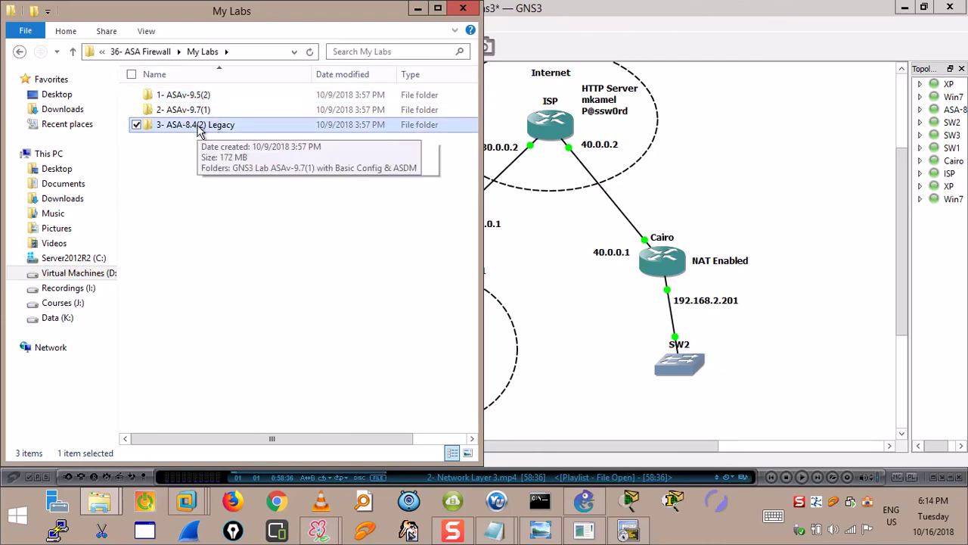
double_click(198, 129)
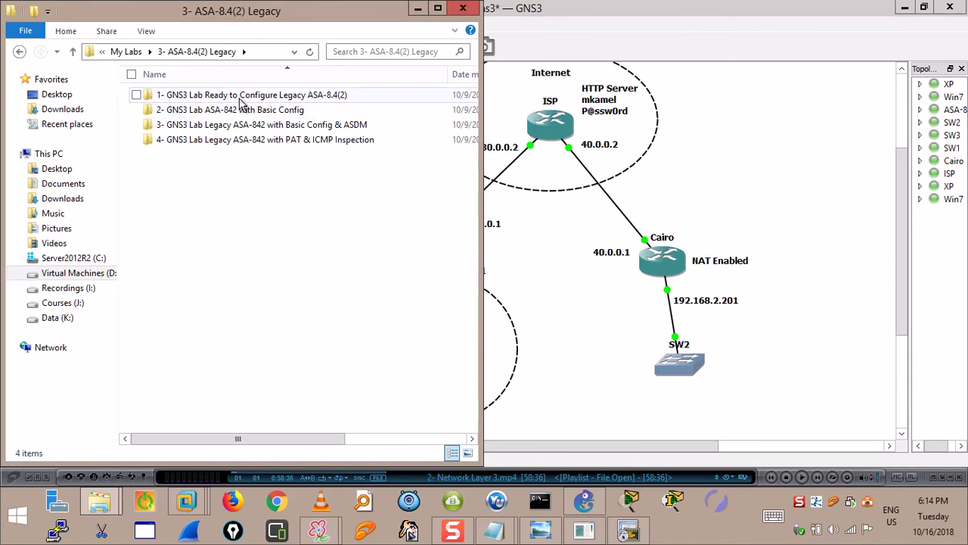
click(290, 100)
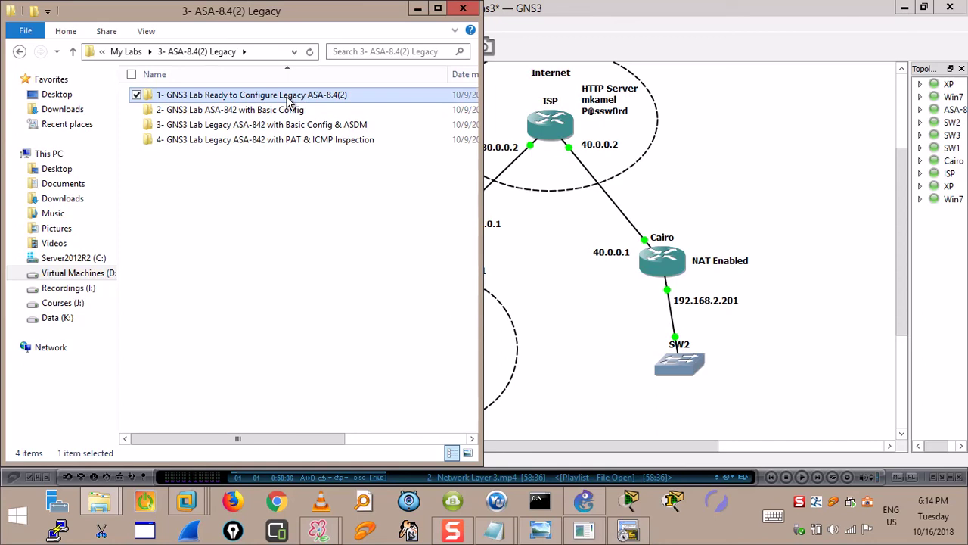
double_click(275, 110)
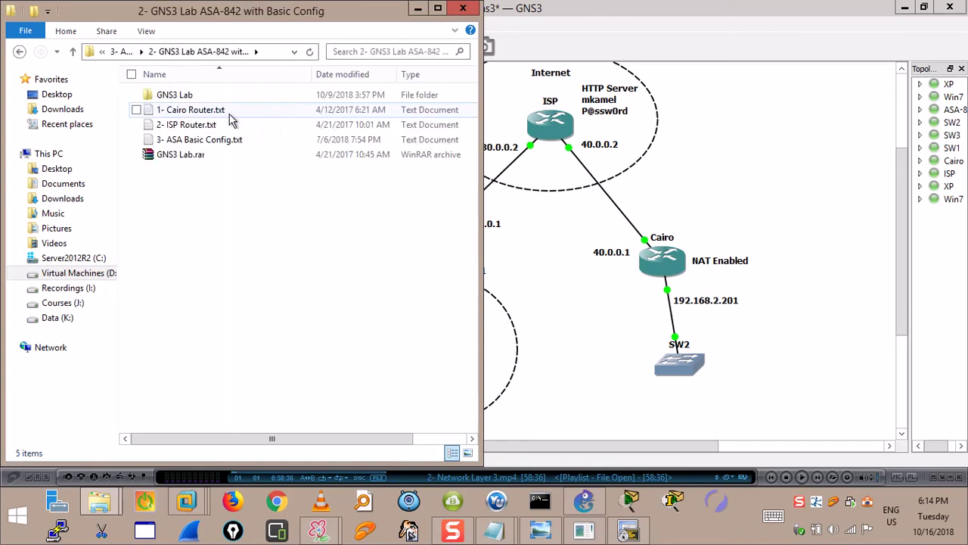
double_click(201, 143)
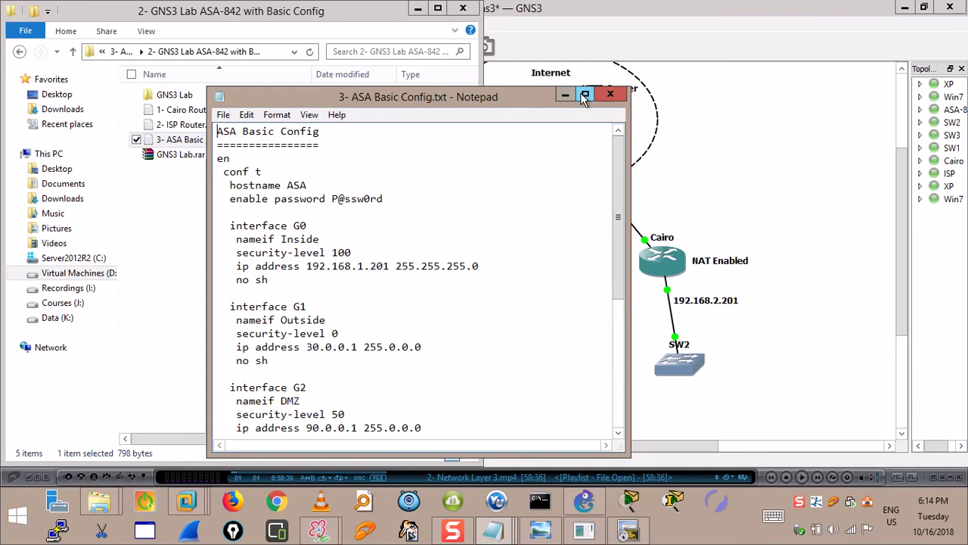
- Maximize the file, copy its configuration commands, and switch back to the GNS3 topology
click(586, 97)
scroll(29, 136, down, 3)
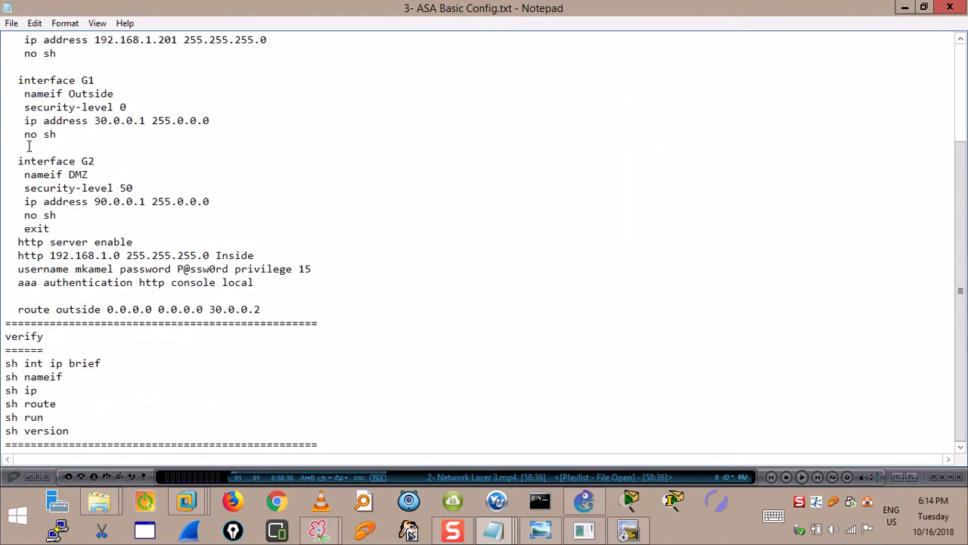
scroll(28, 146, up, 3)
drag(5, 66, 309, 379)
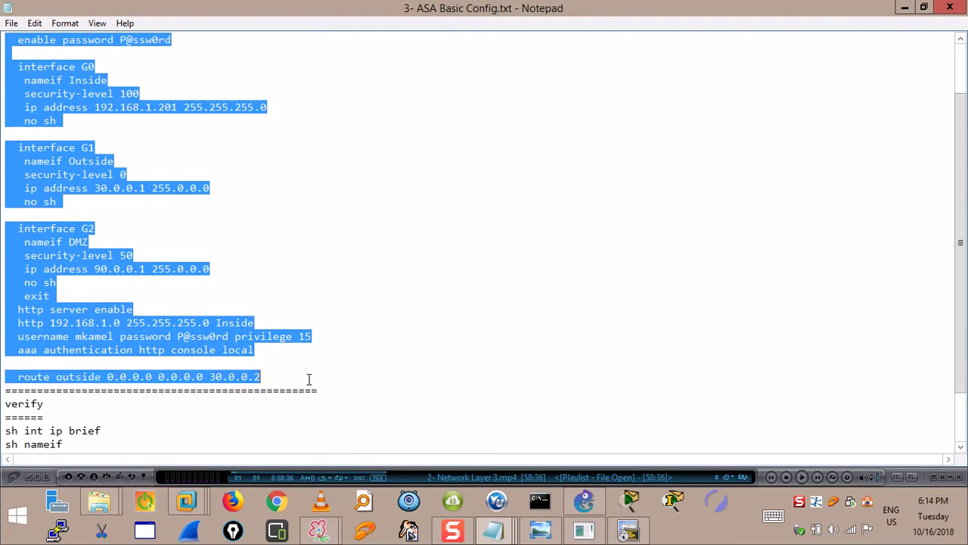
right_click(116, 322)
click(157, 177)
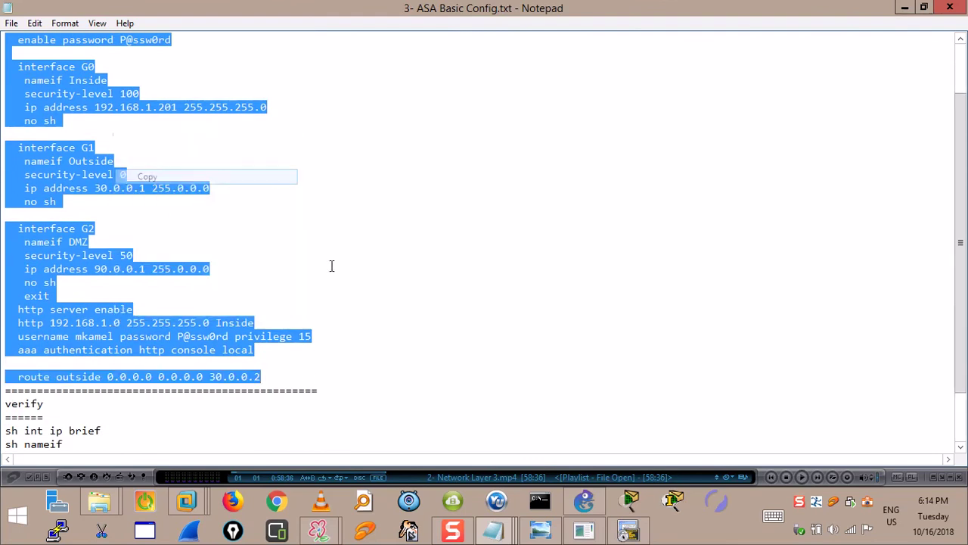
click(588, 500)
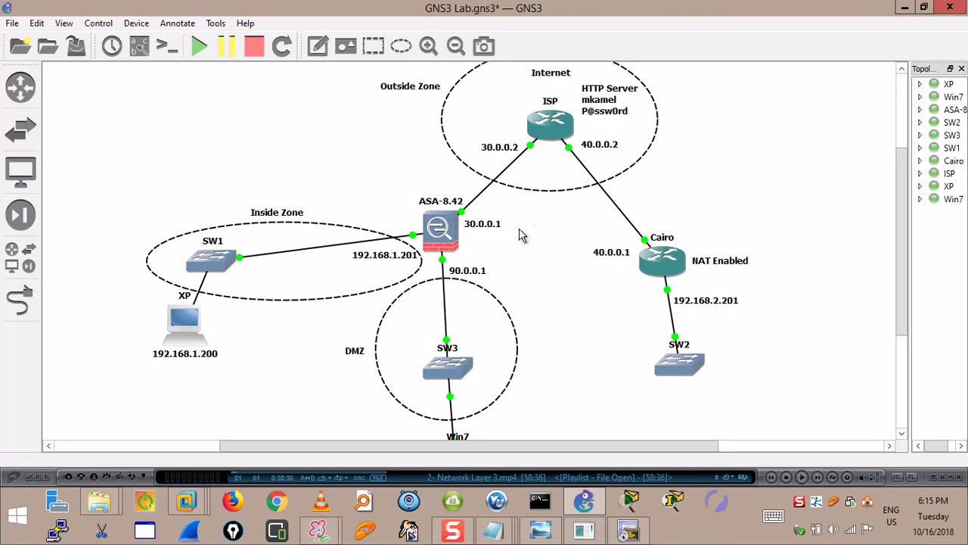
- On the ASA-8.42 console, enter privileged mode with 'en' and an empty password
click(628, 530)
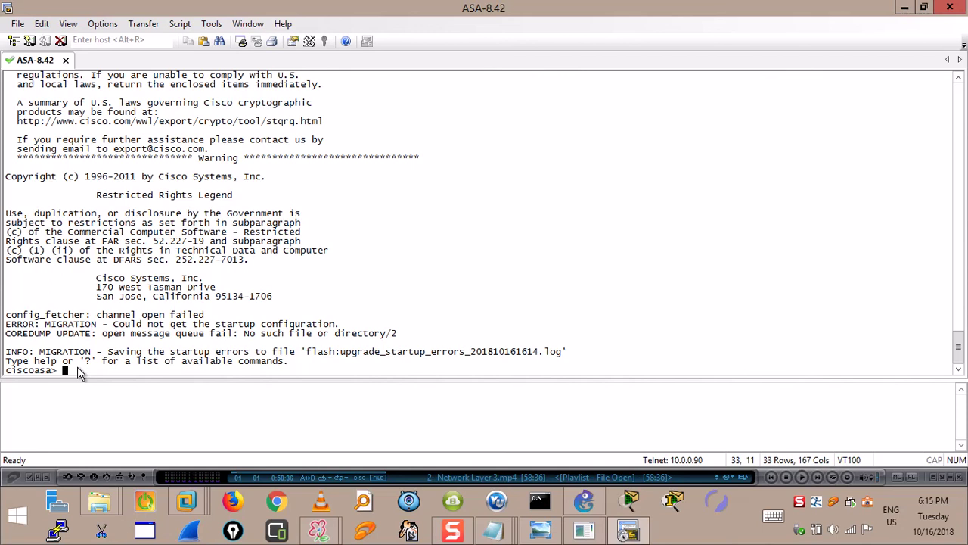
text(en)
key(Return)
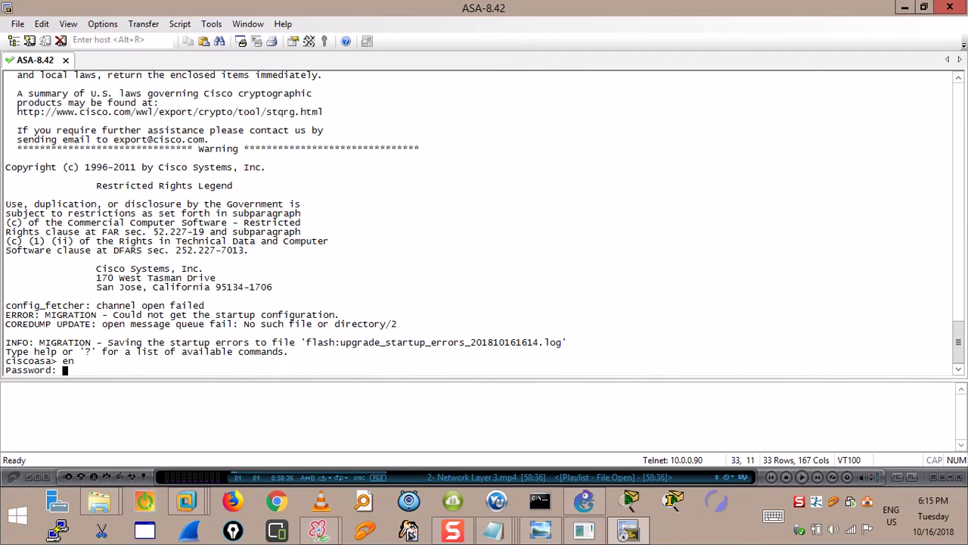
key(Return)
key(Return)
key(Return)
key(Return)
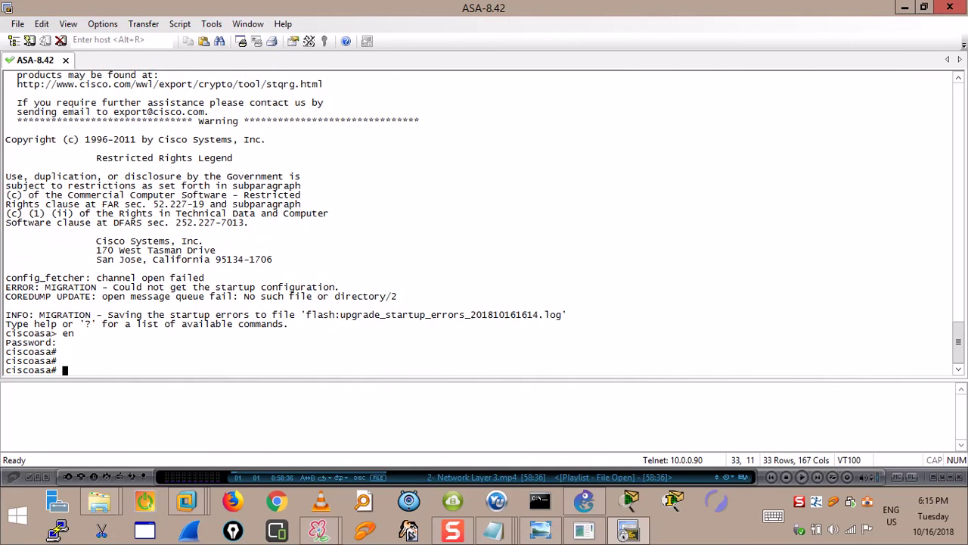
- Paste the basic configuration, then re-run the aaa authentication and route outside commands
right_click(77, 371)
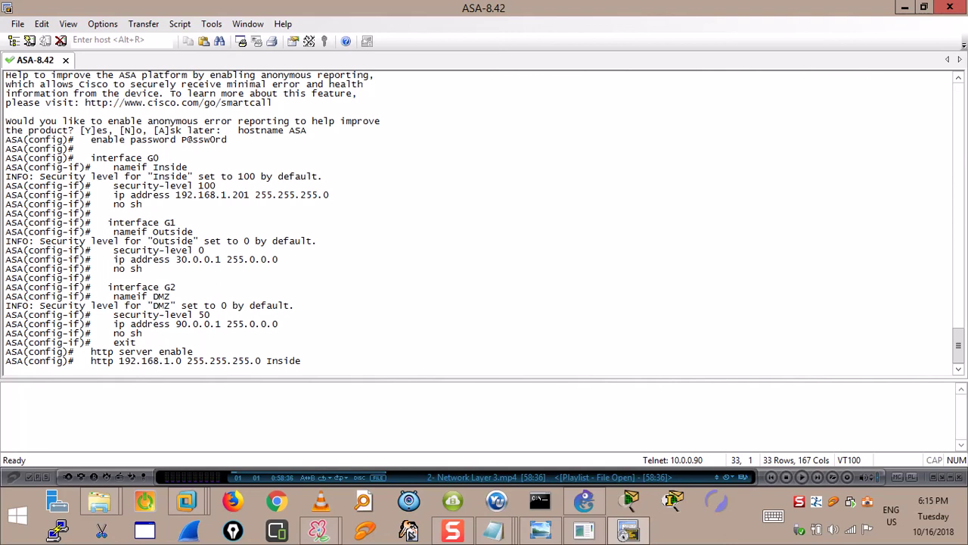
key(shift+Insert)
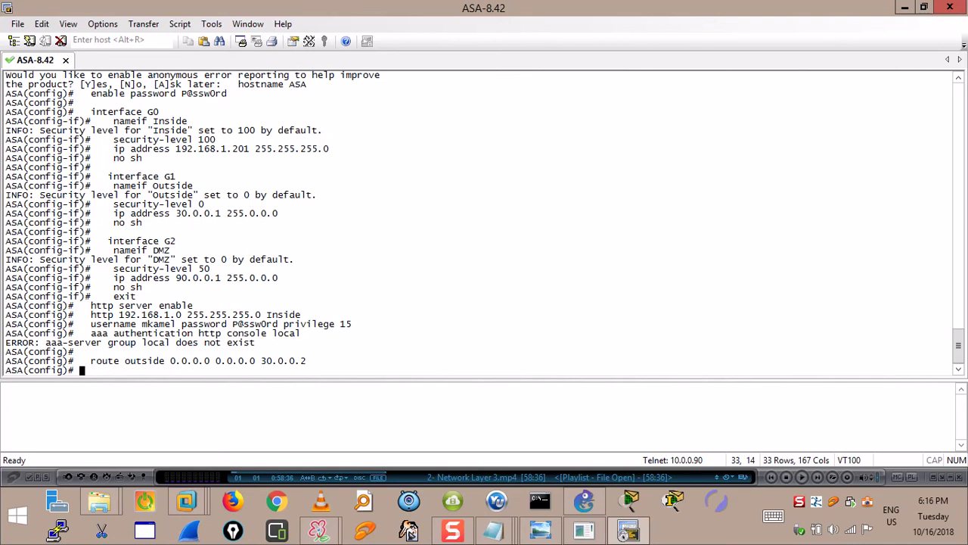
key(Up)
key(Up)
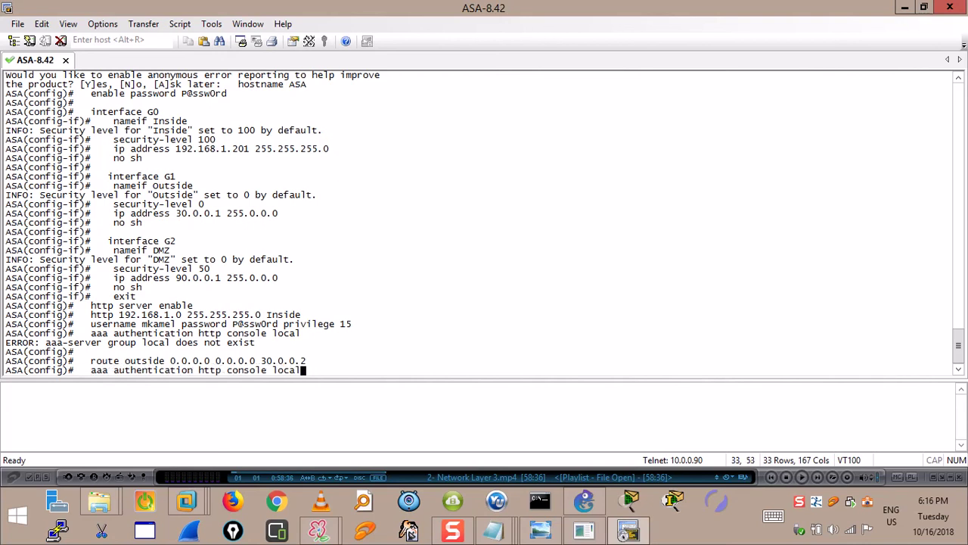
key(Return)
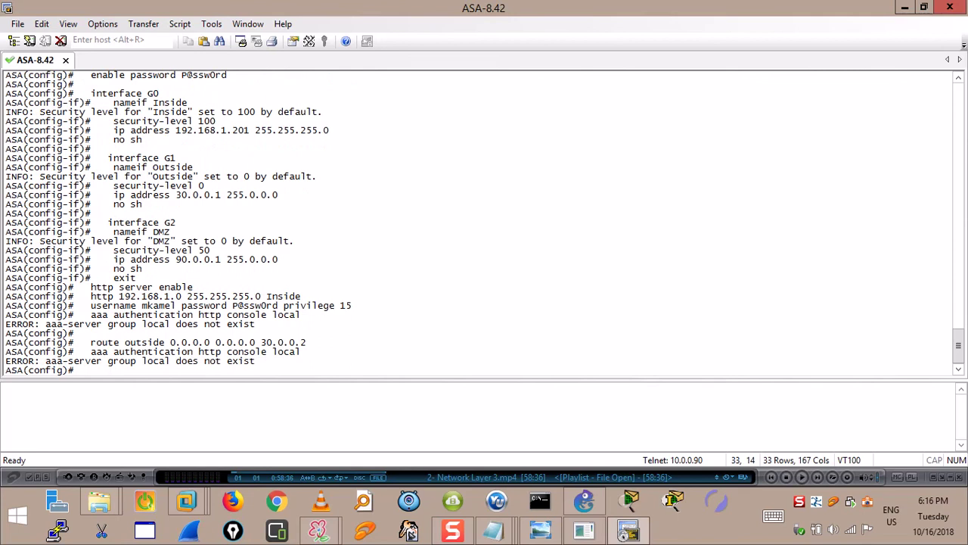
key(Up)
key(Up)
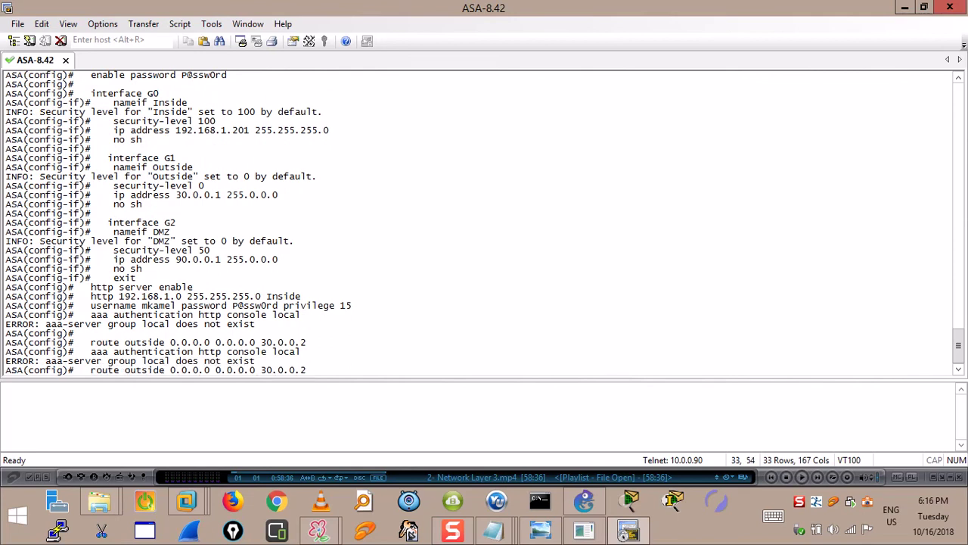
key(Return)
key(Return)
key(Return)
key(Return)
key(Return)
key(Return)
key(Return)
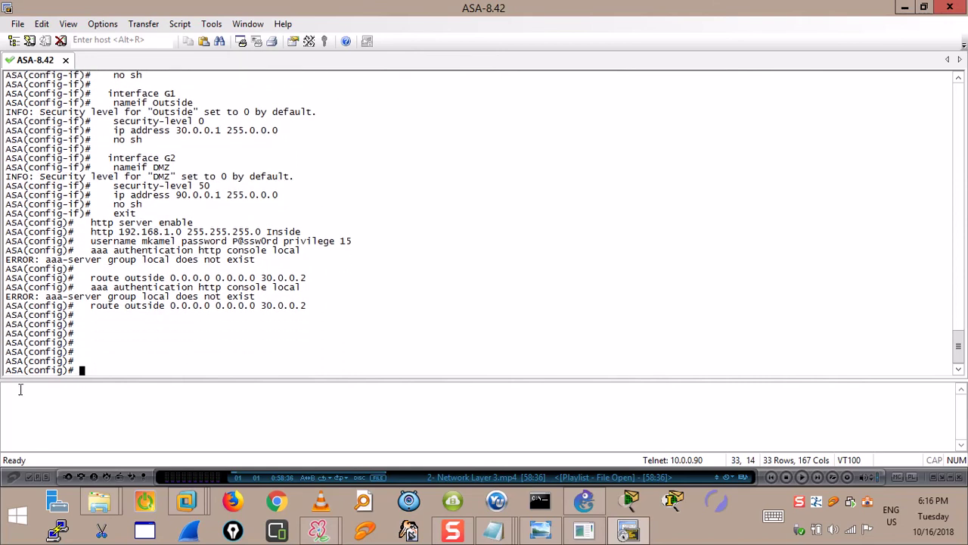
scroll(260, 217, up, 5)
scroll(259, 217, down, 5)
mouse_move(194, 505)
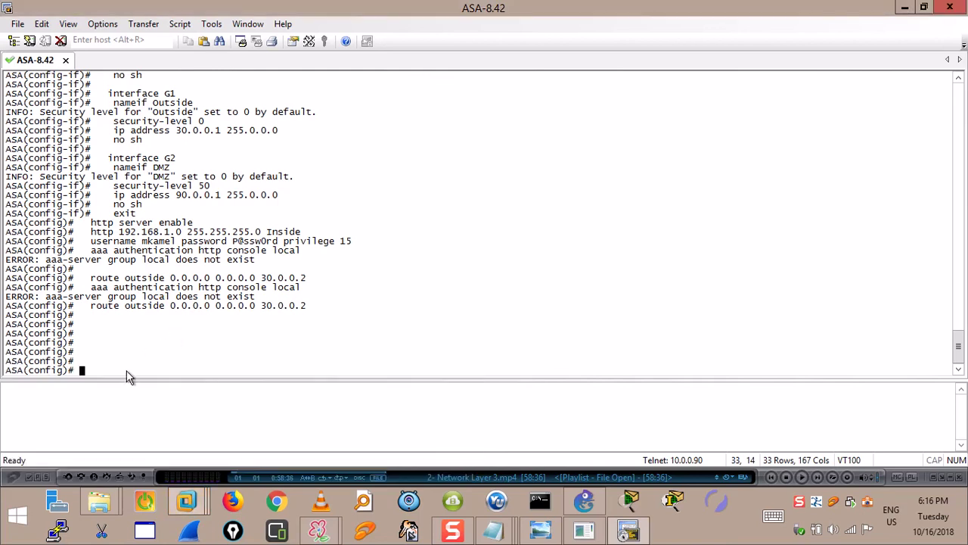
- Bring up the GNS3 topology to check the ASA-8.42 node, then switch to the file browser
click(587, 503)
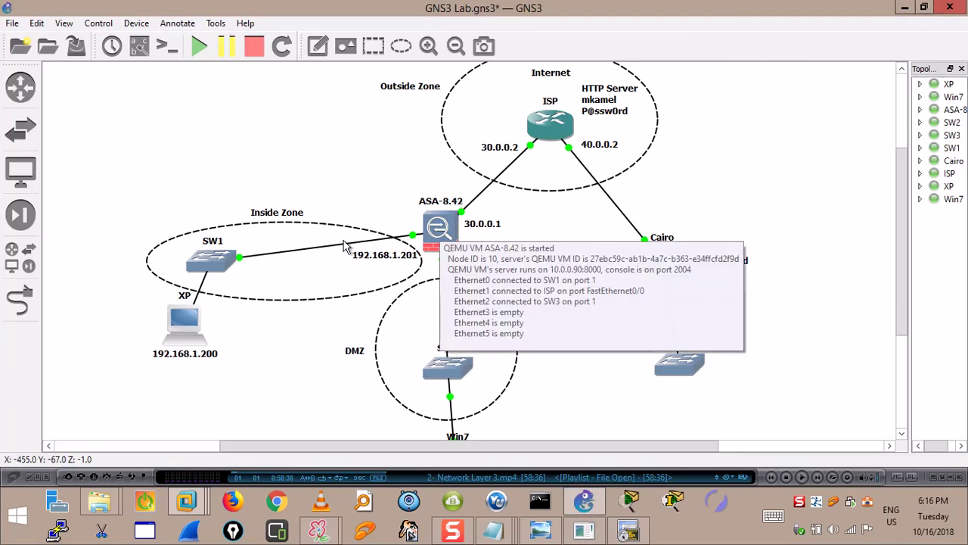
mouse_move(430, 240)
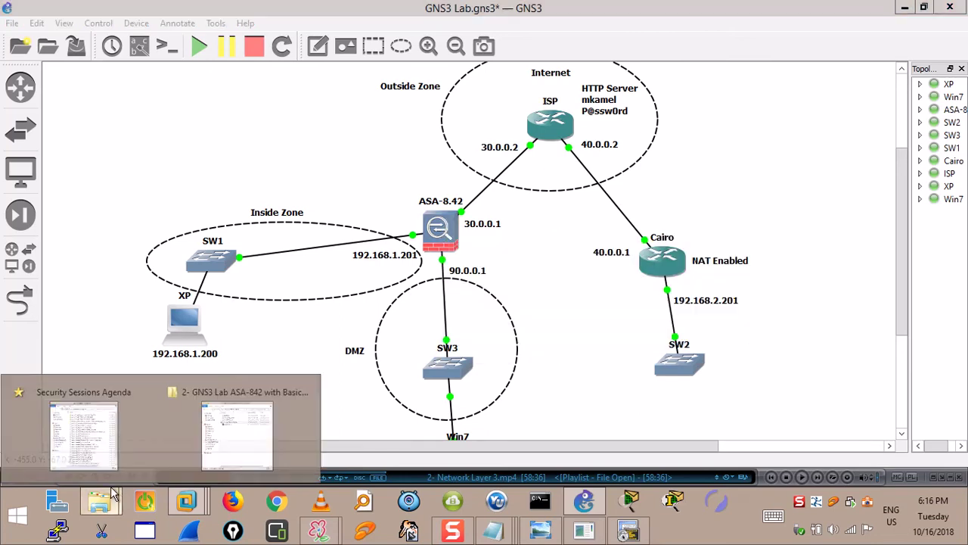
key(alt+Tab)
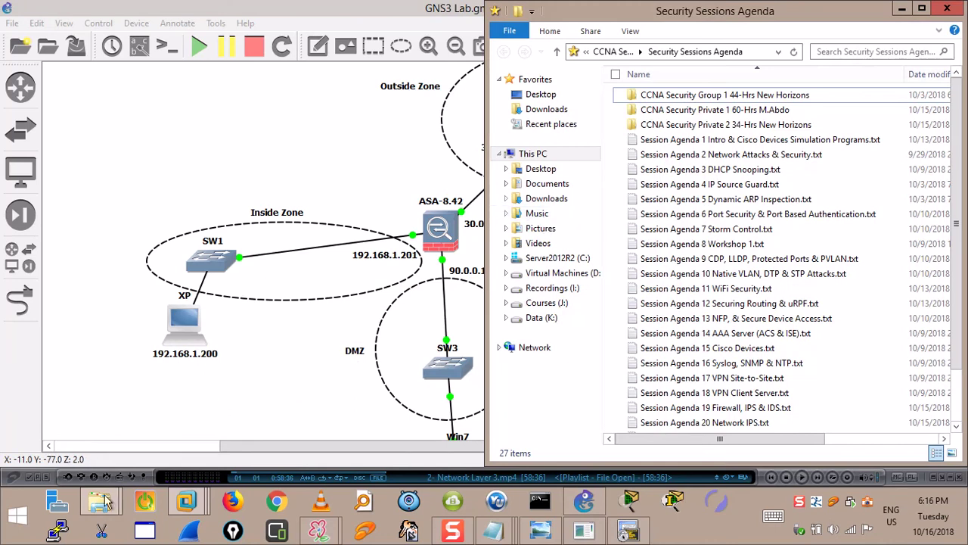
- Check ASAv Console Config.txt in the Ready to Configure ASAv-9.5(2) lab folder
mouse_move(99, 501)
click(223, 424)
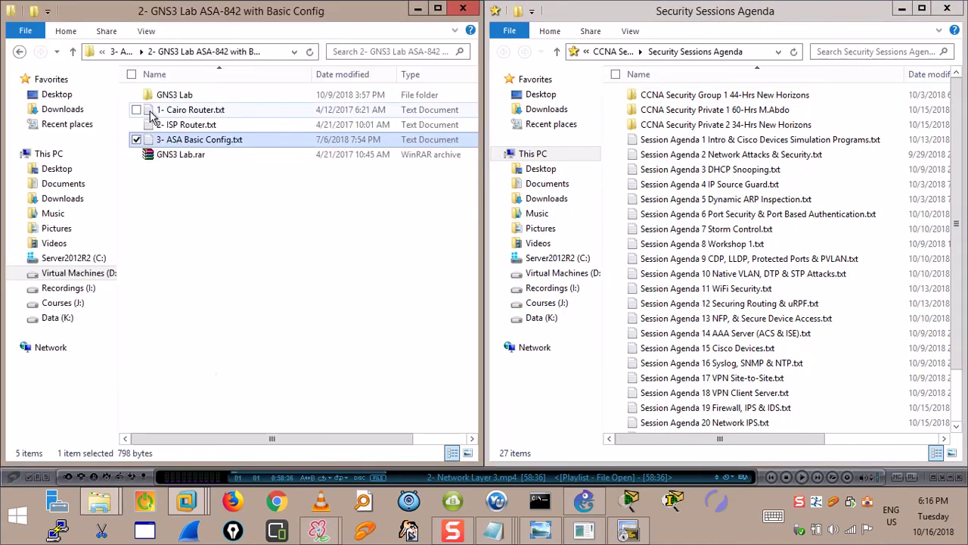
click(73, 52)
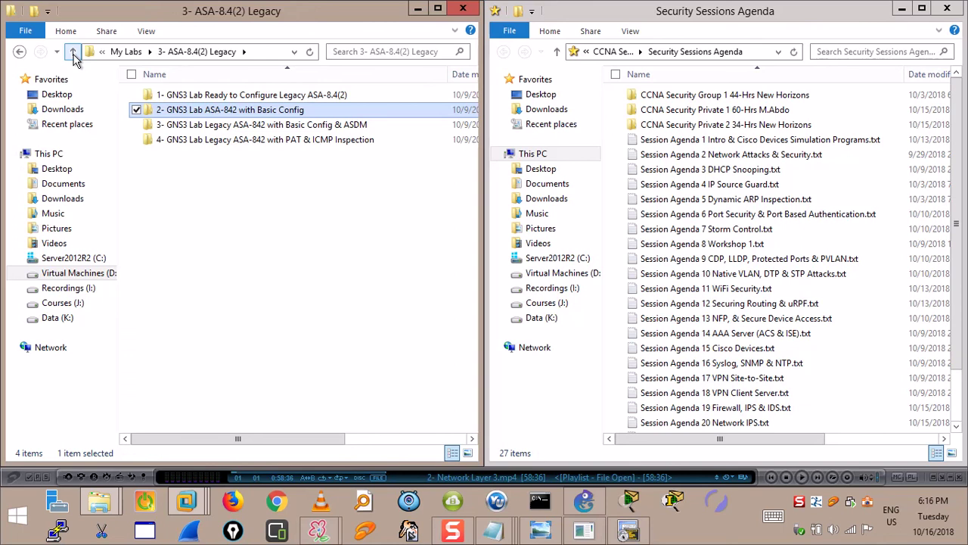
click(73, 52)
double_click(162, 95)
double_click(180, 98)
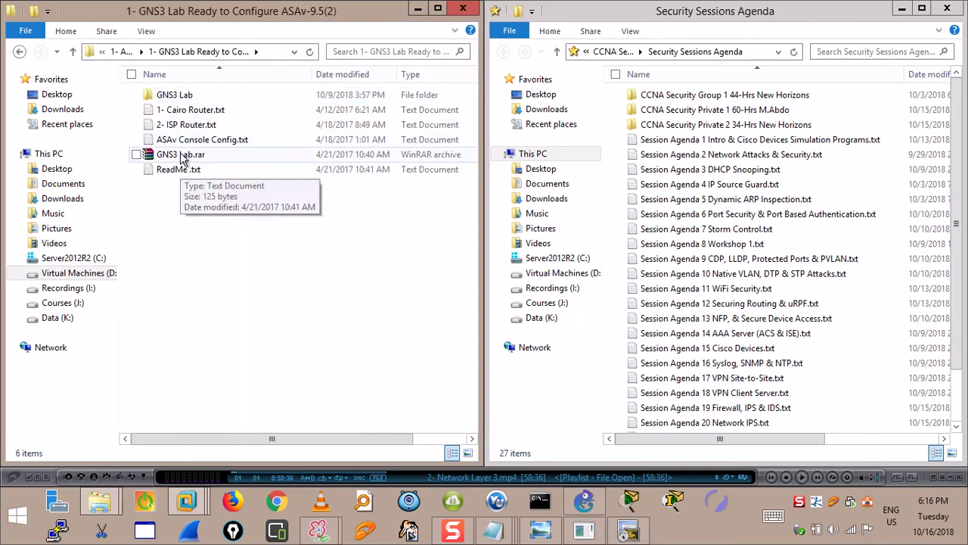
double_click(190, 139)
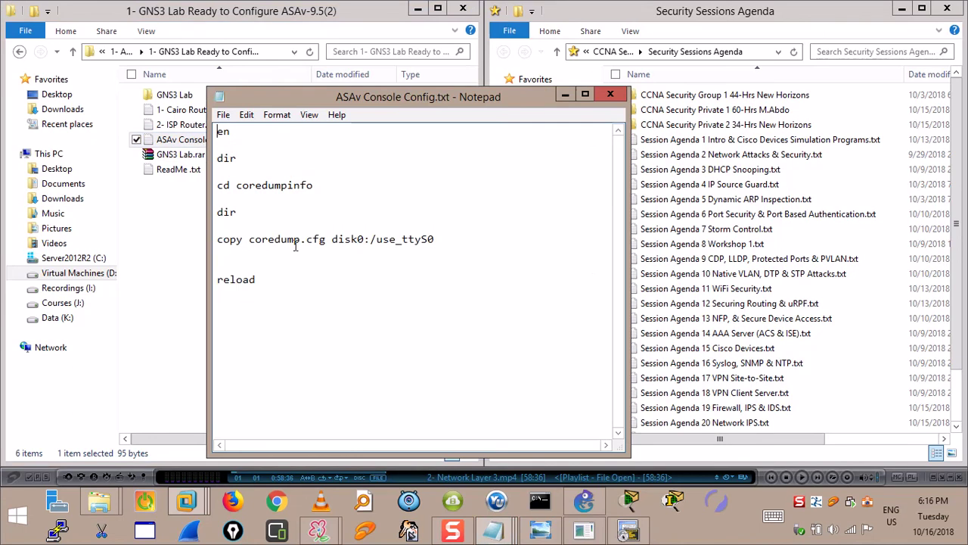
click(611, 93)
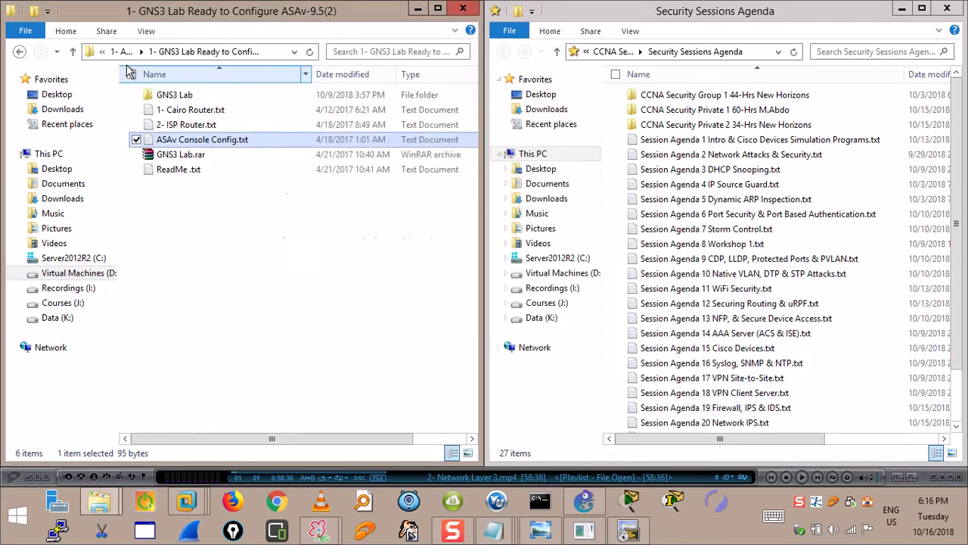
- Read the flash: copy line in 9- ASA ASDM Basic Config's ASDM Config 1.txt, then return to ASA-8.42
click(75, 51)
click(74, 52)
click(74, 52)
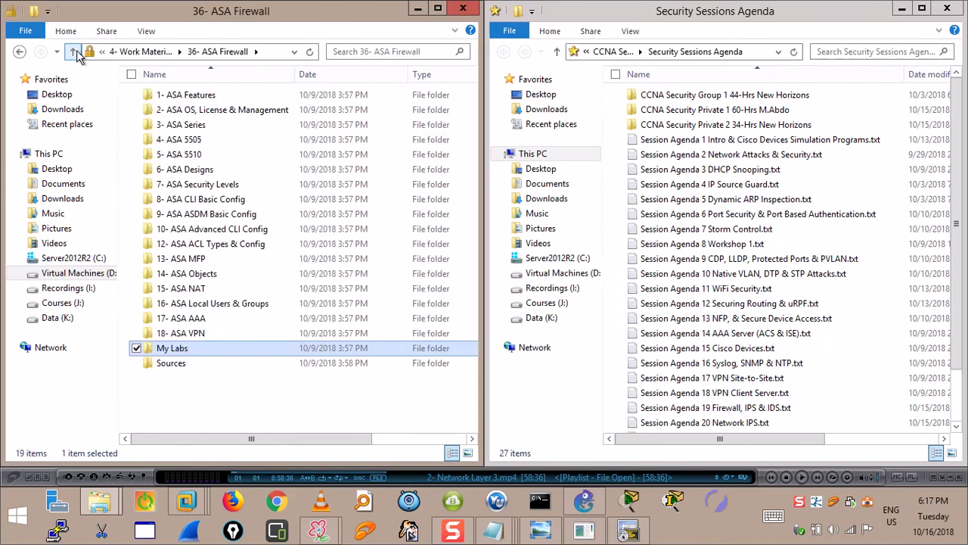
double_click(203, 216)
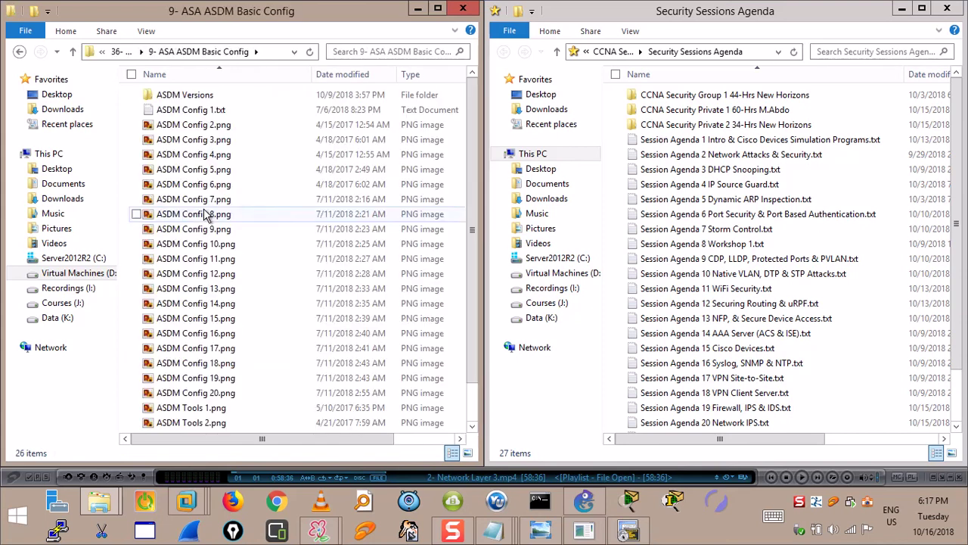
click(193, 112)
double_click(193, 111)
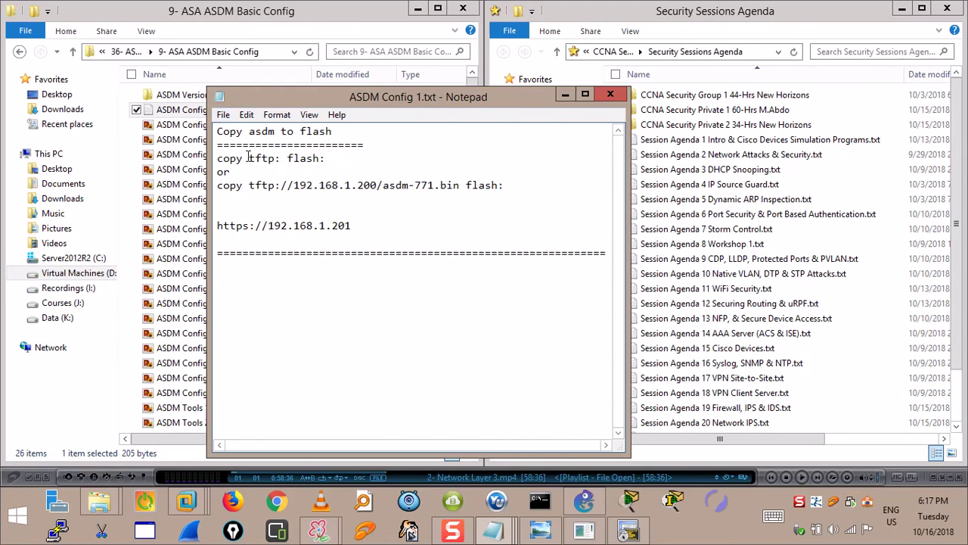
drag(280, 157, 336, 156)
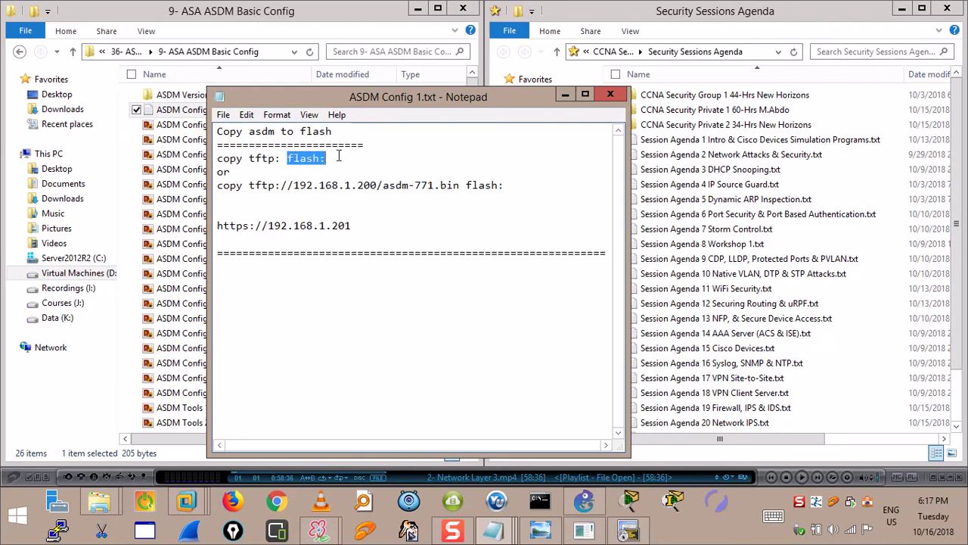
click(612, 96)
click(627, 532)
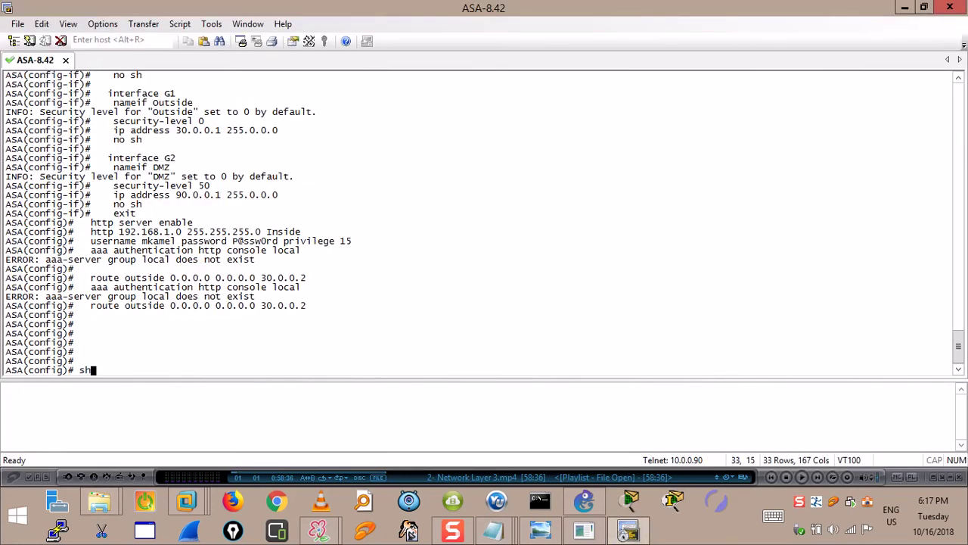
- Run sh flash on the ASA (268095488 bytes free, no ASDM image), then reopen ASDM Config 1.txt
text(sh flash)
key(Return)
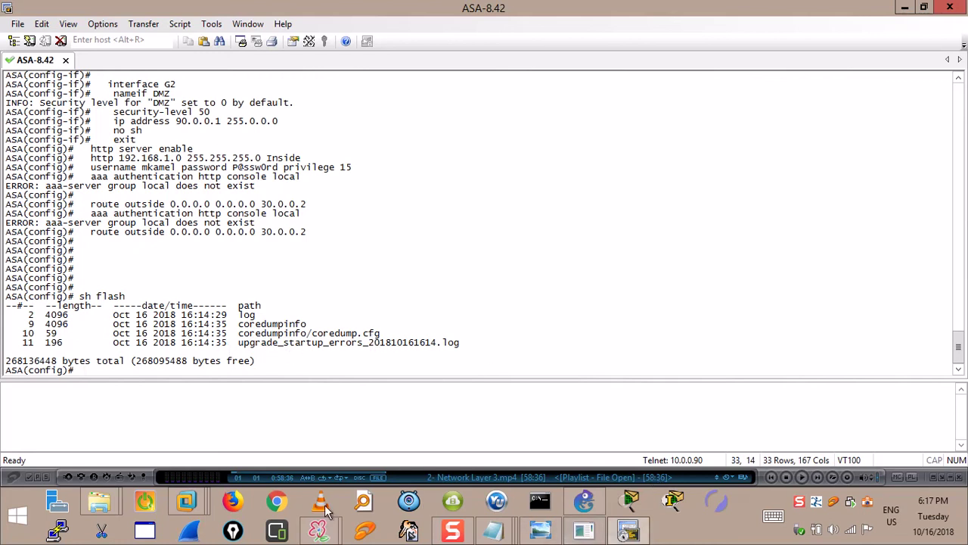
mouse_move(493, 530)
mouse_move(620, 470)
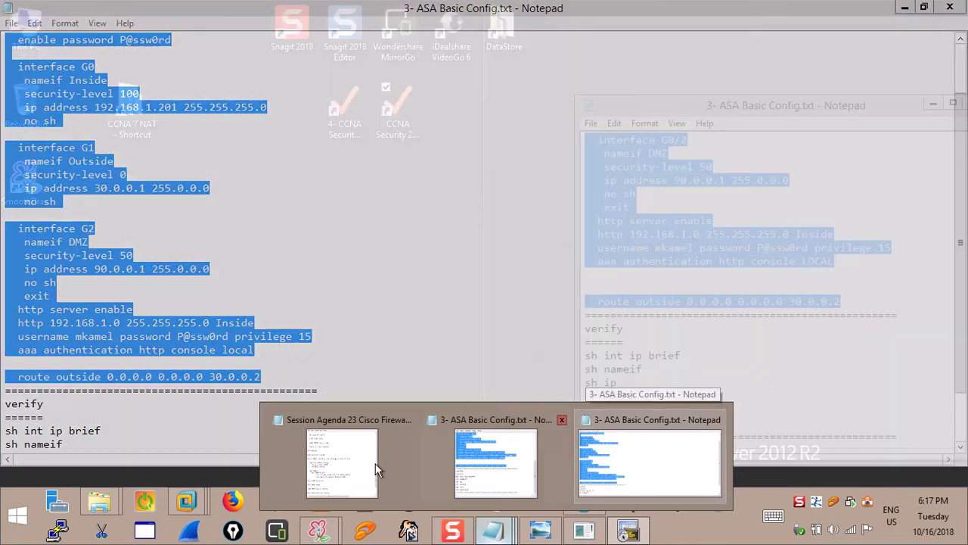
mouse_move(112, 505)
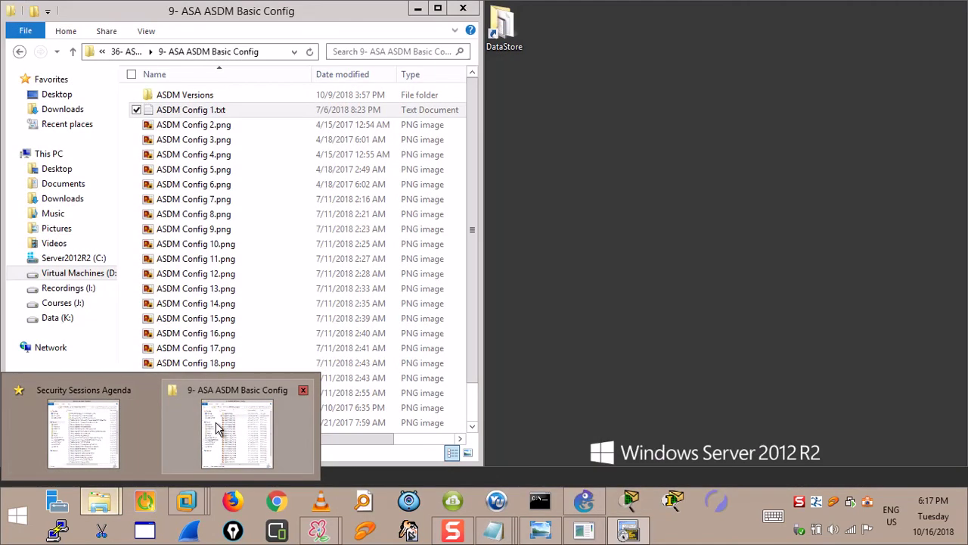
click(215, 427)
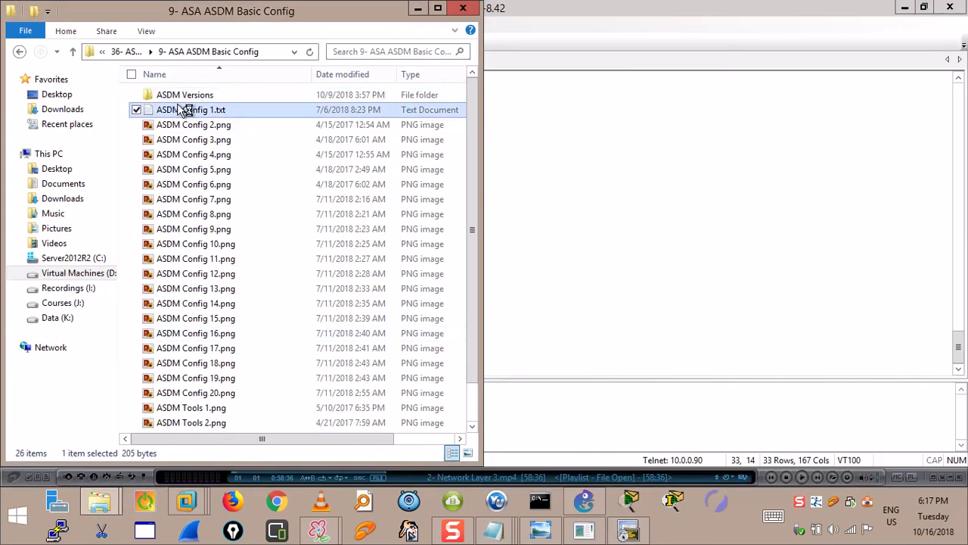
double_click(183, 110)
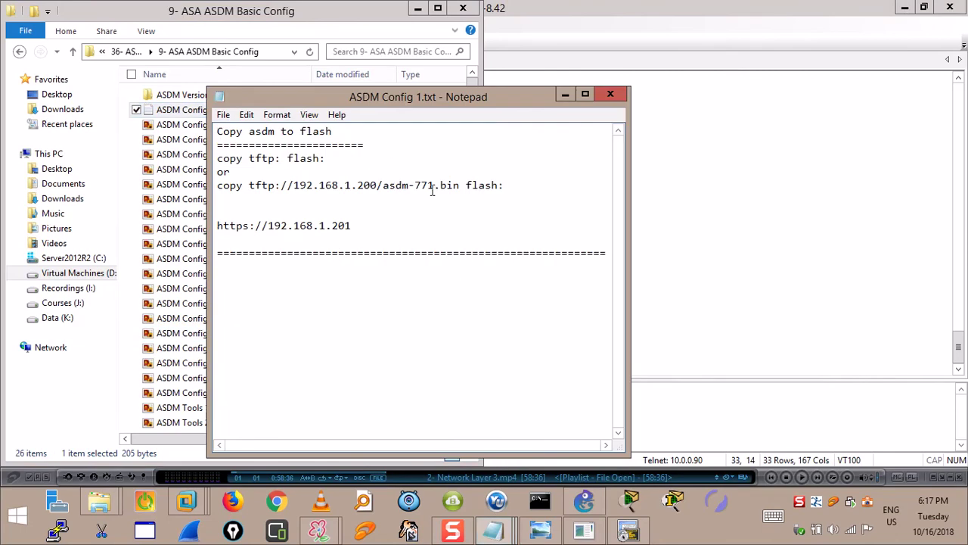
- Highlight the tftp://192.168.1.200/asdm-771.bin path in the notes, then return to the GNS3 topology
drag(448, 183, 269, 182)
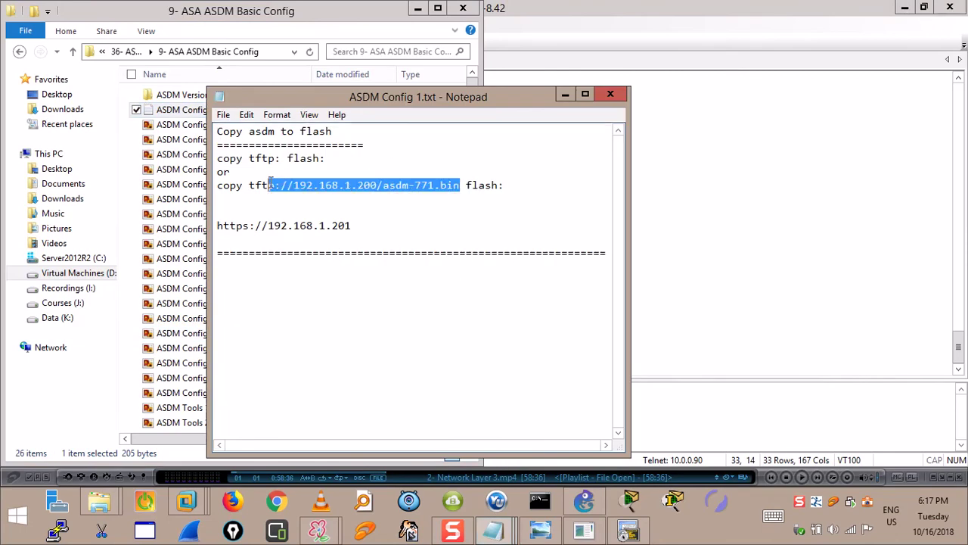
click(583, 528)
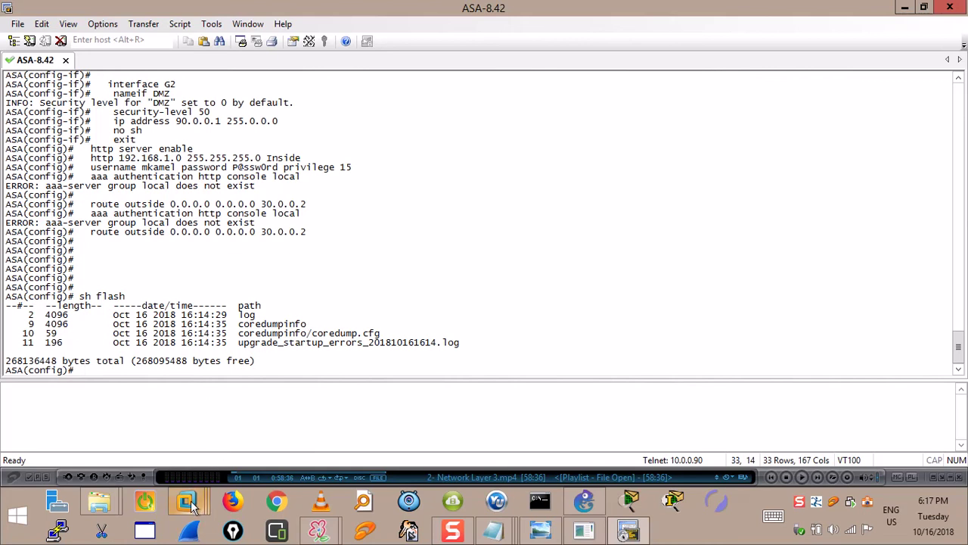
click(584, 501)
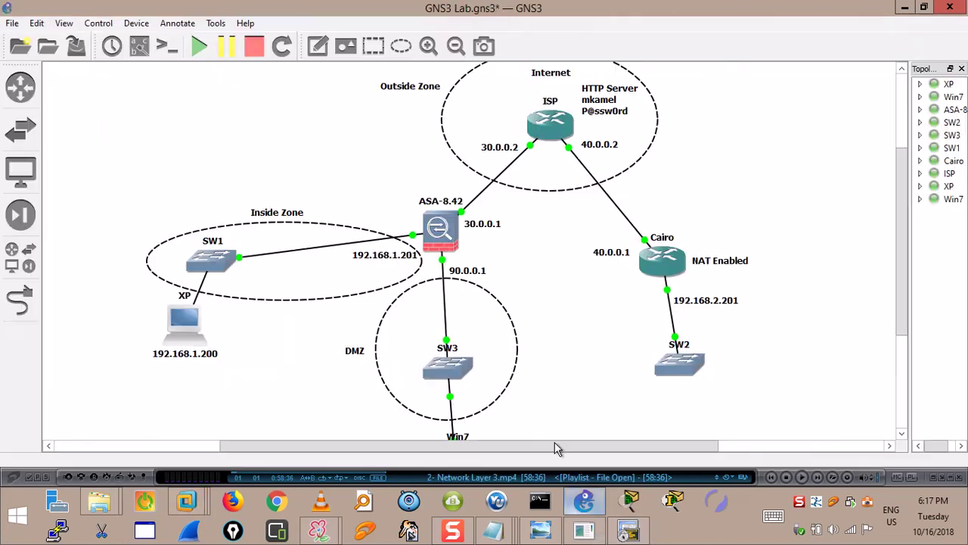
- In the XP machine's Firefox, browse to 192.168.1.201 to try reaching the ASA
mouse_move(195, 501)
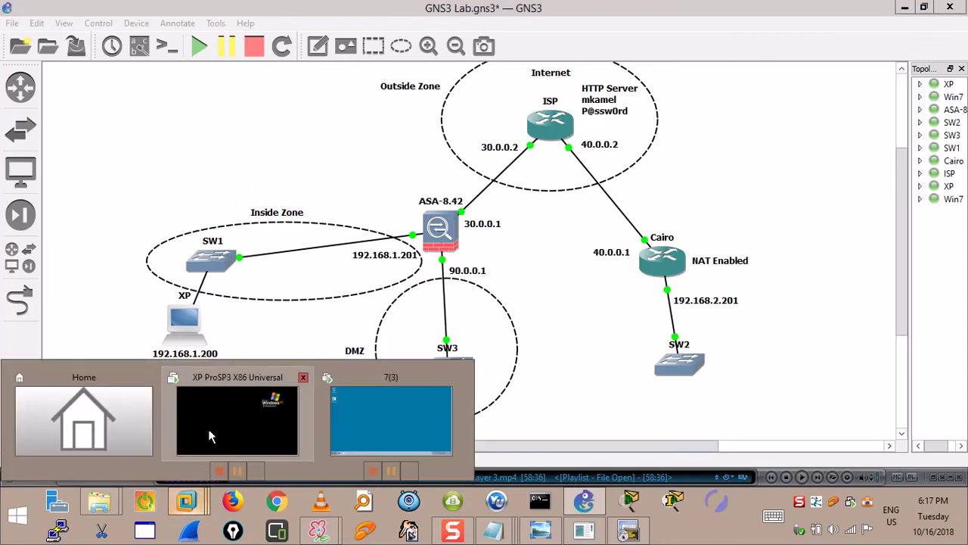
click(204, 443)
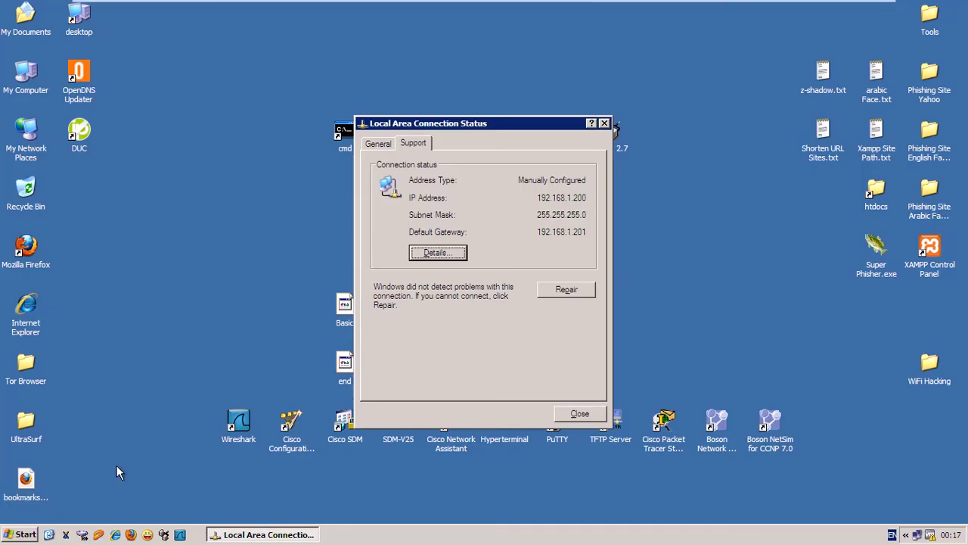
click(131, 534)
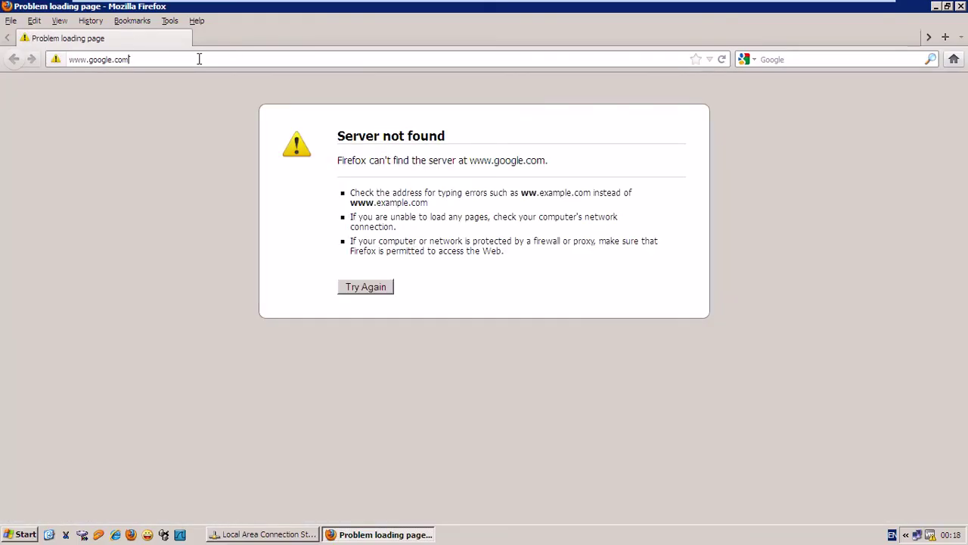
drag(199, 59, 33, 58)
text(192.)
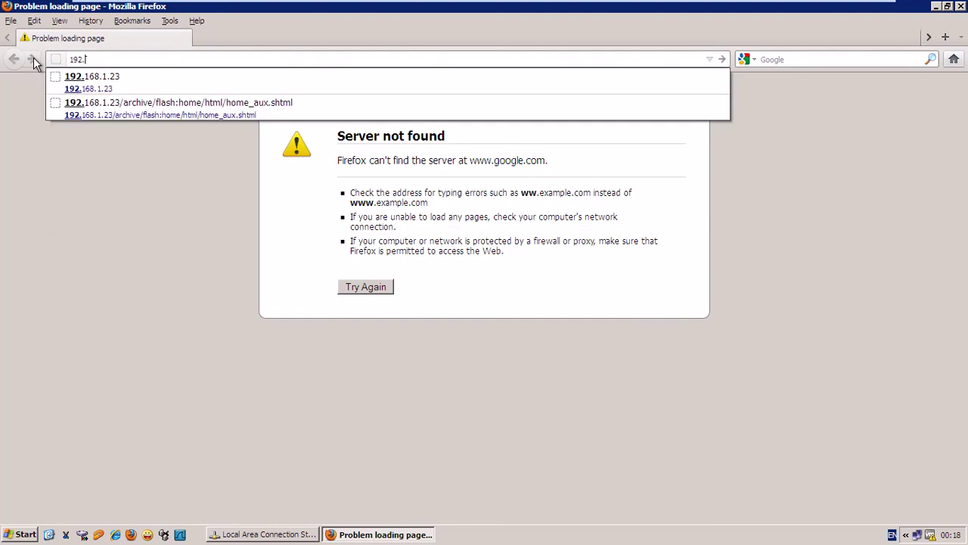
text(168.1.201)
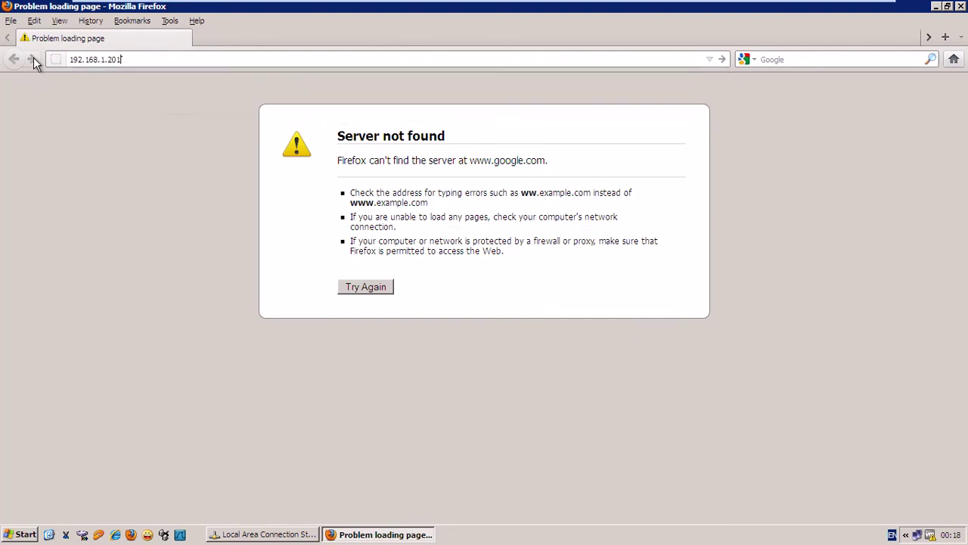
key(Return)
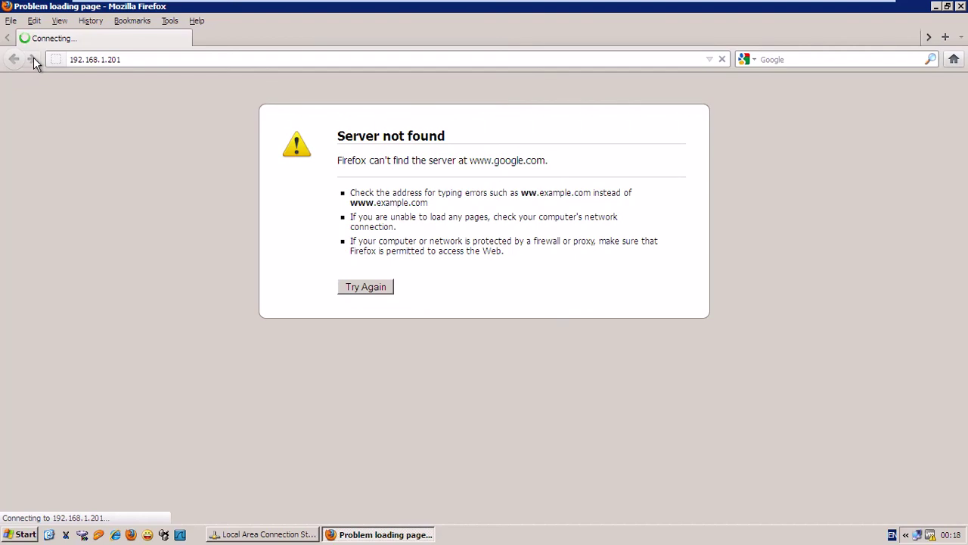
mouse_move(450, 16)
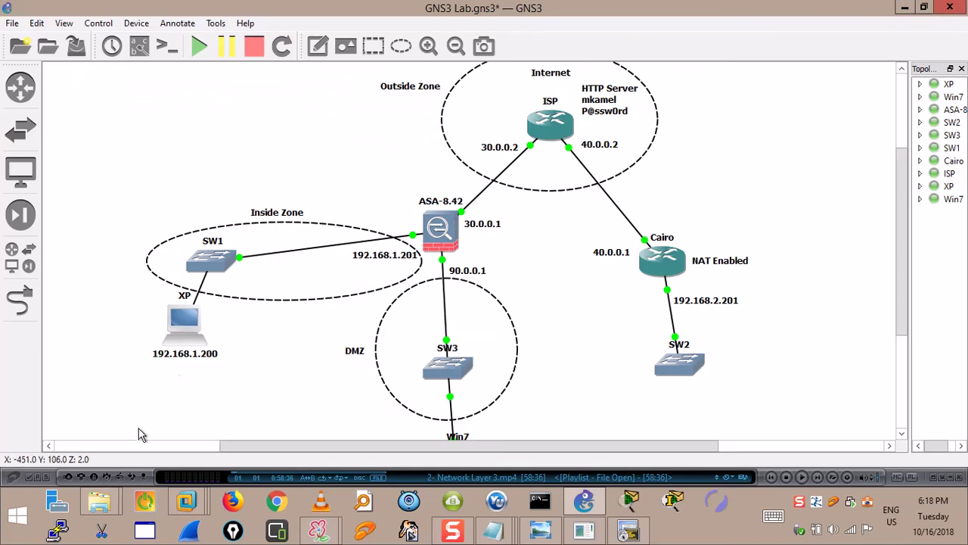
- Navigate to the '3- GNS3 Lab Legacy ASA-842 with Basic Config & ASDM' folder and skim 4- ASDM Config 1.txt
mouse_move(98, 500)
click(102, 427)
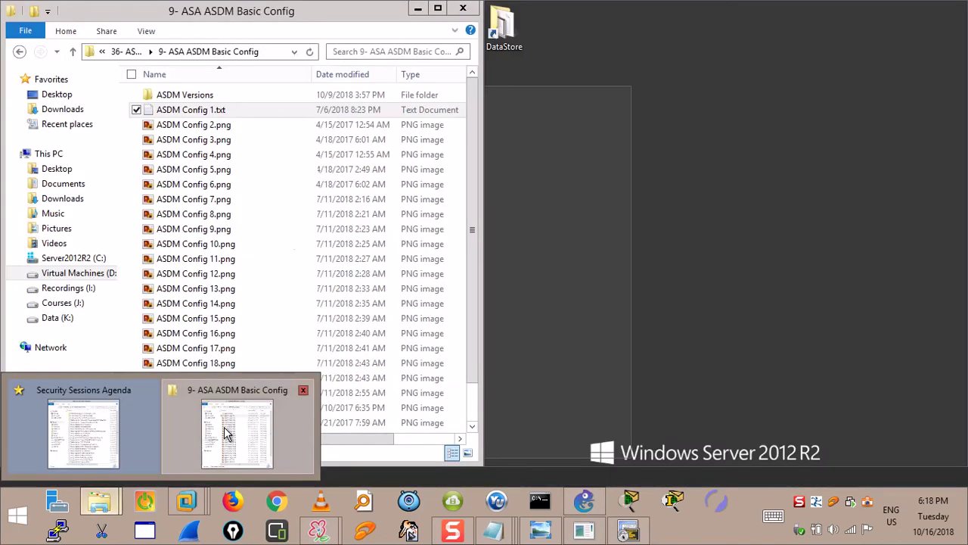
click(212, 442)
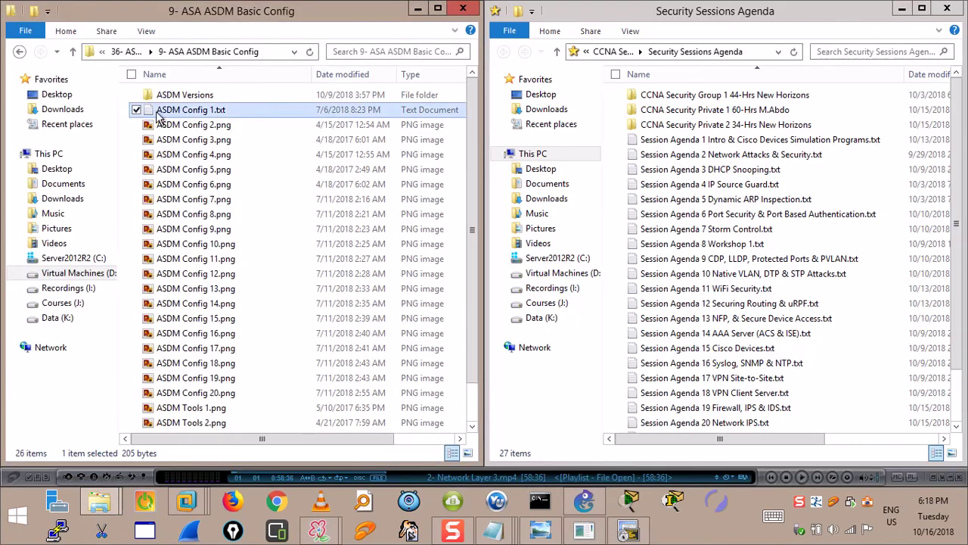
scroll(152, 113, down, 1)
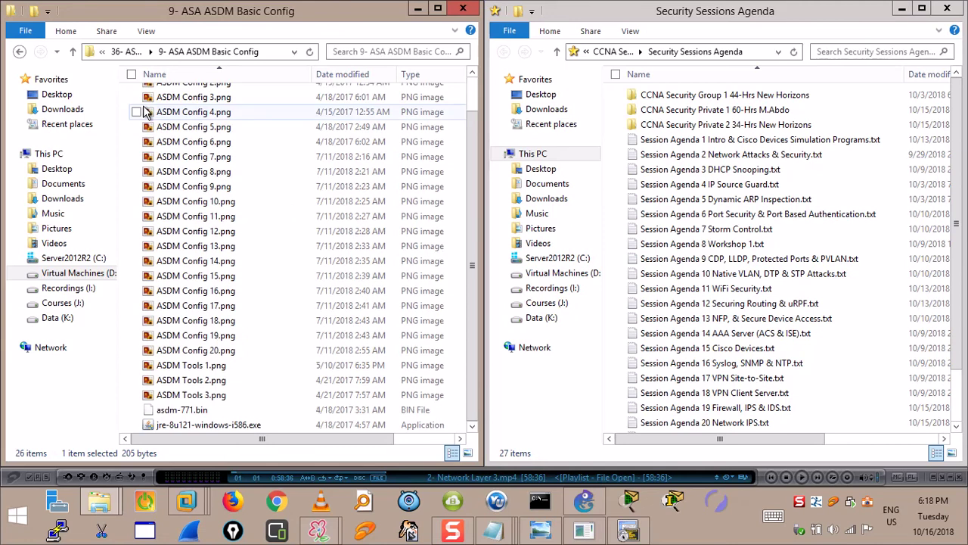
click(73, 51)
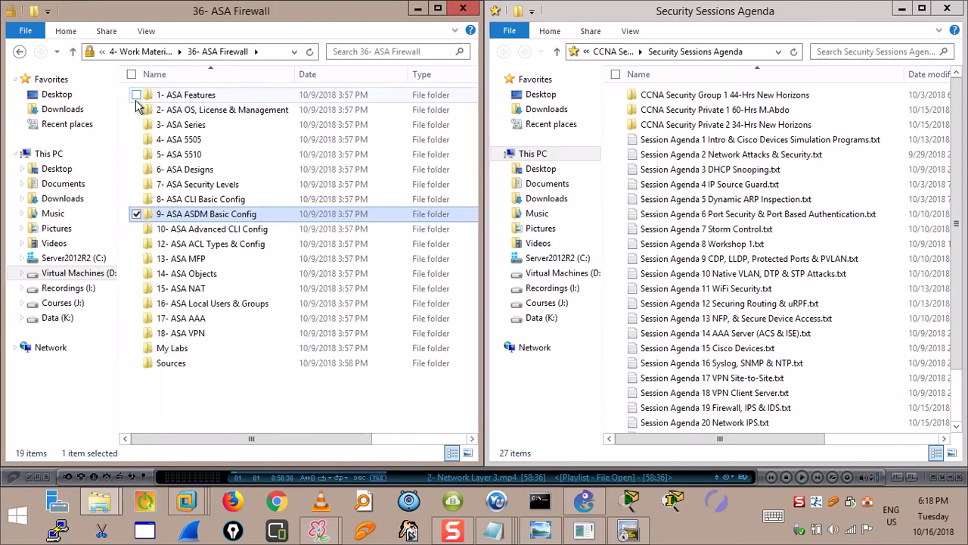
double_click(173, 349)
double_click(210, 125)
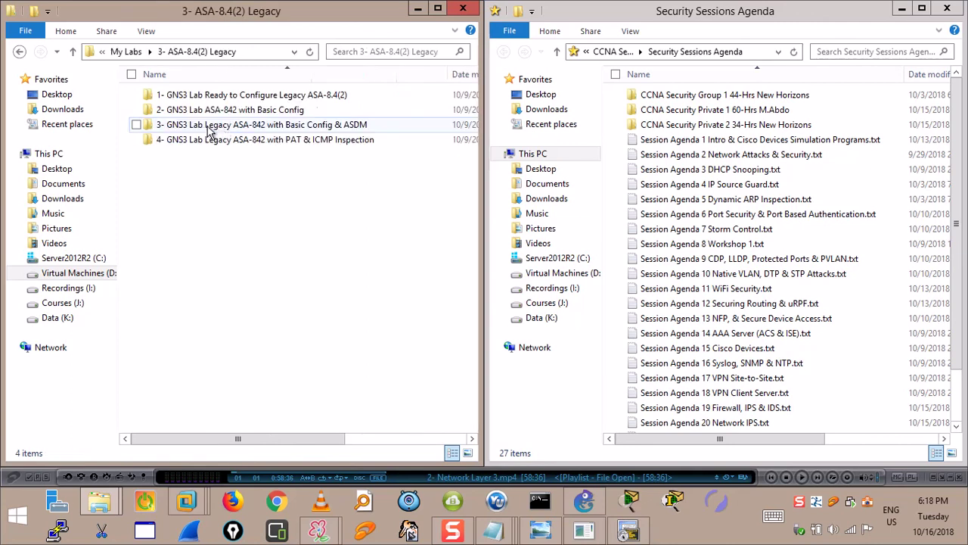
click(238, 112)
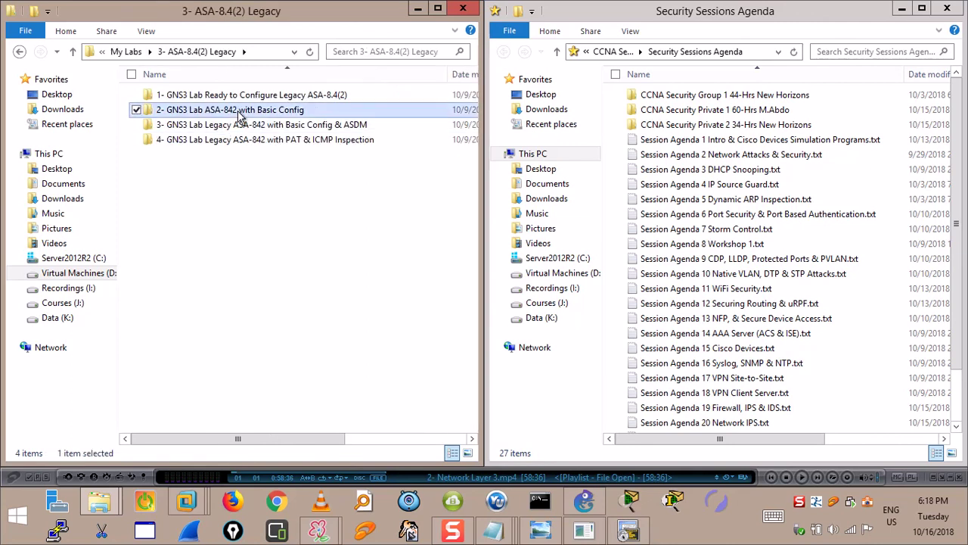
double_click(286, 125)
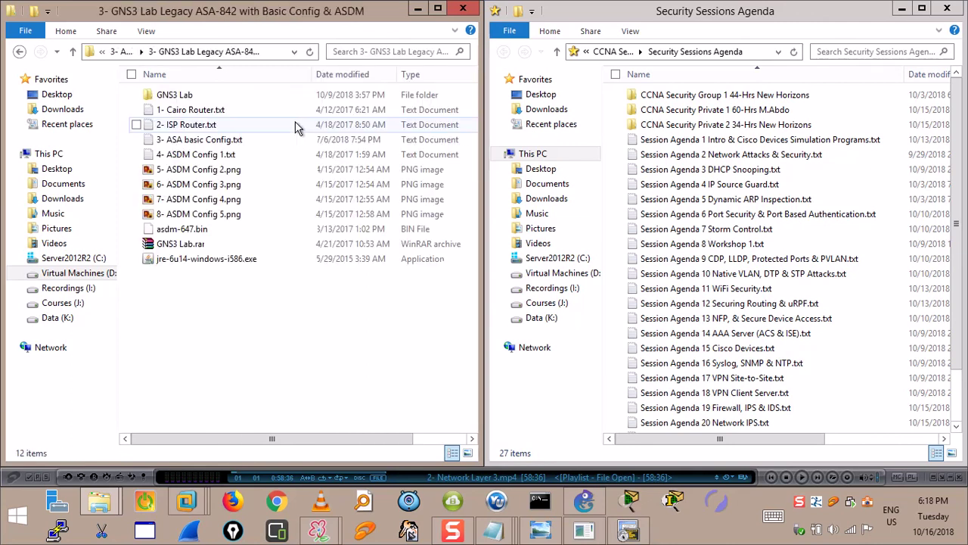
double_click(196, 156)
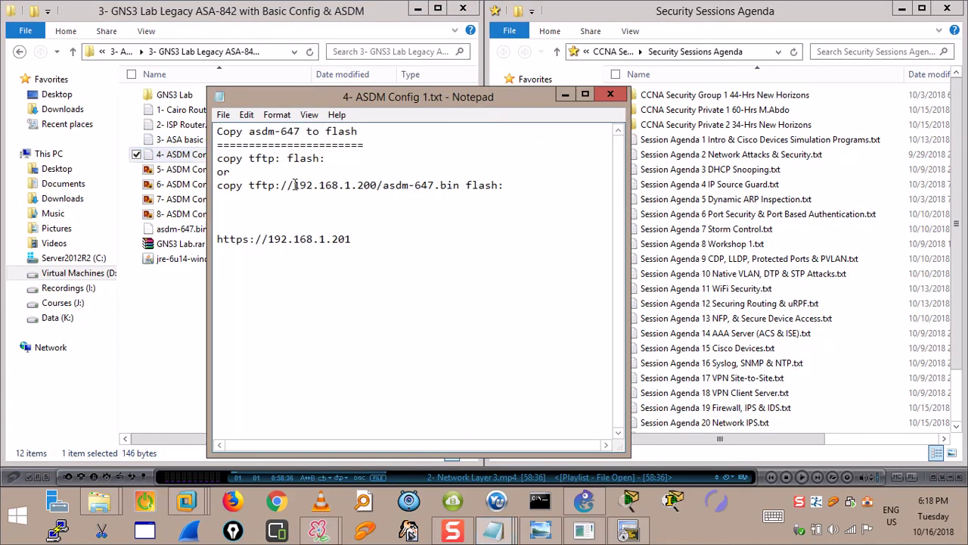
click(611, 96)
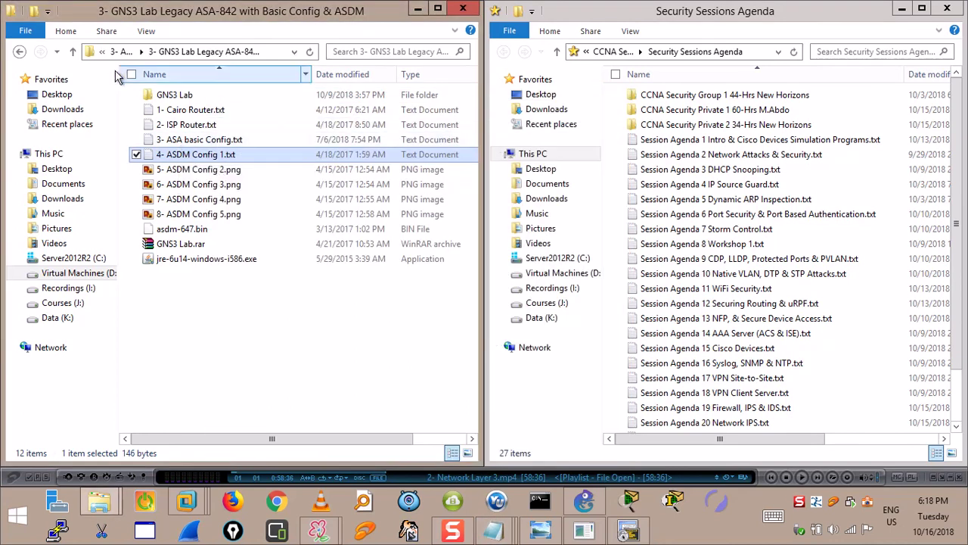
- Reopen the ASDM notes, select the copy tftp asdm-647.bin flash: command, and return to ASA-8.42
click(73, 52)
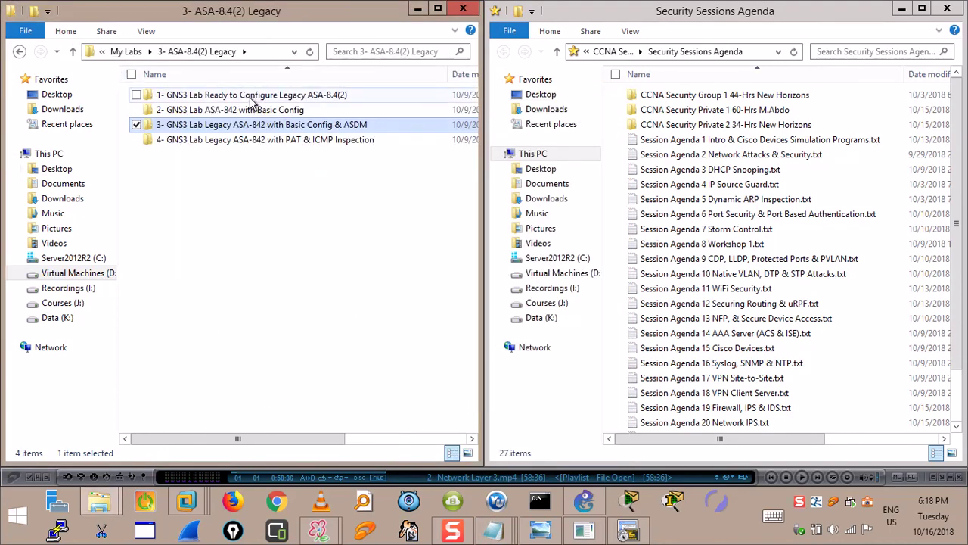
double_click(250, 97)
click(74, 51)
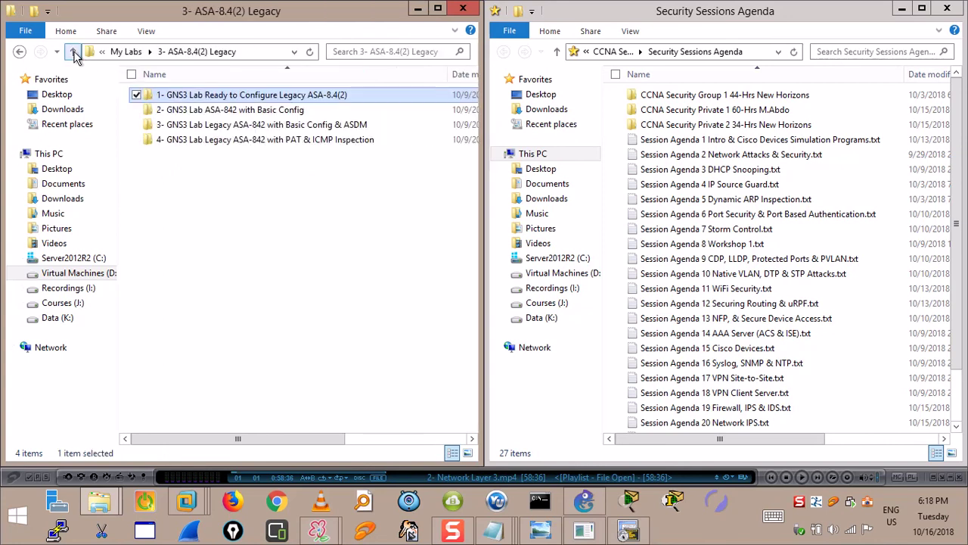
double_click(315, 127)
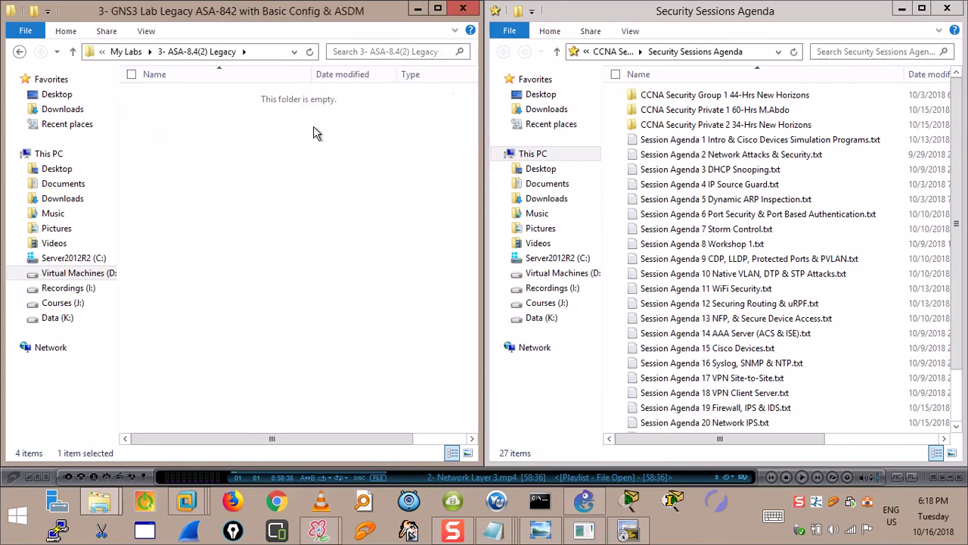
double_click(190, 155)
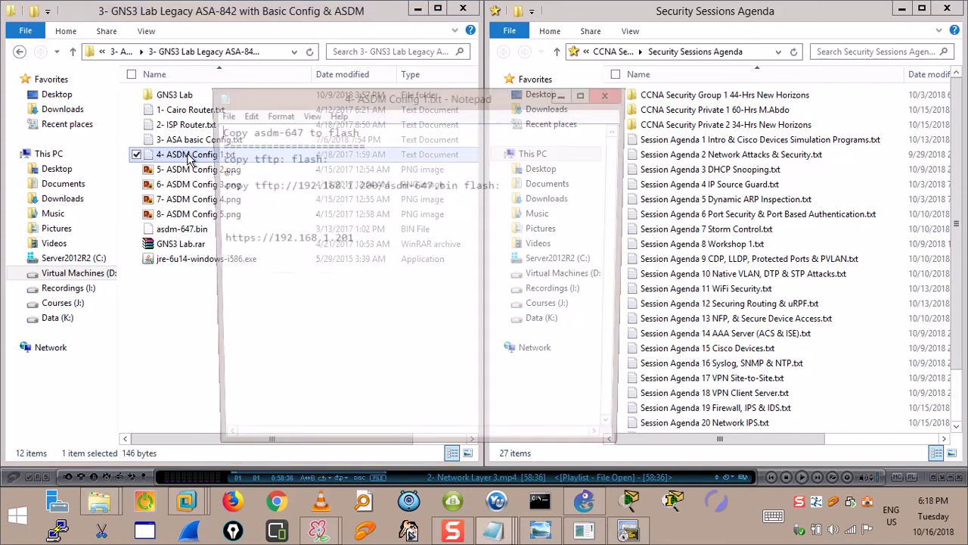
mouse_move(224, 159)
mouse_down()
mouse_move(270, 157)
mouse_move(236, 158)
mouse_up()
drag(508, 185, 196, 184)
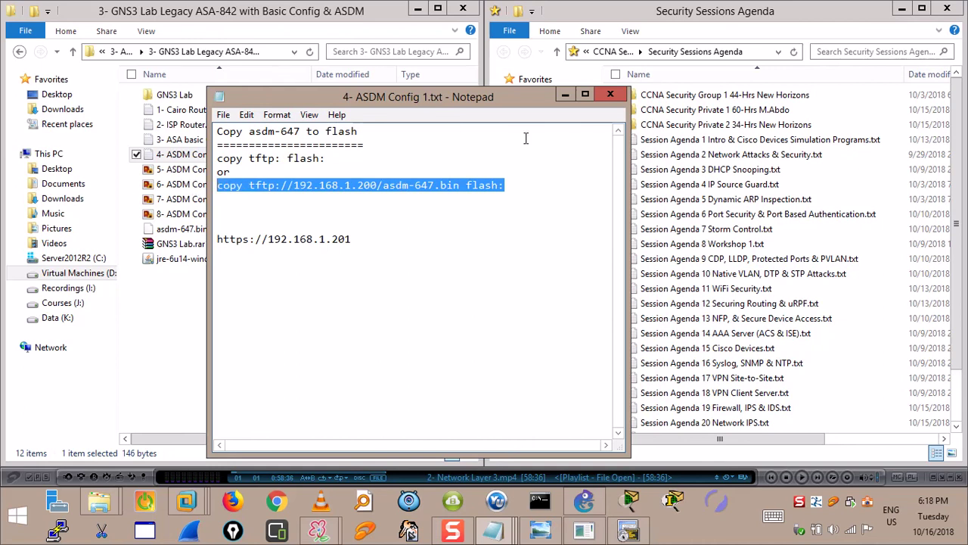
click(601, 98)
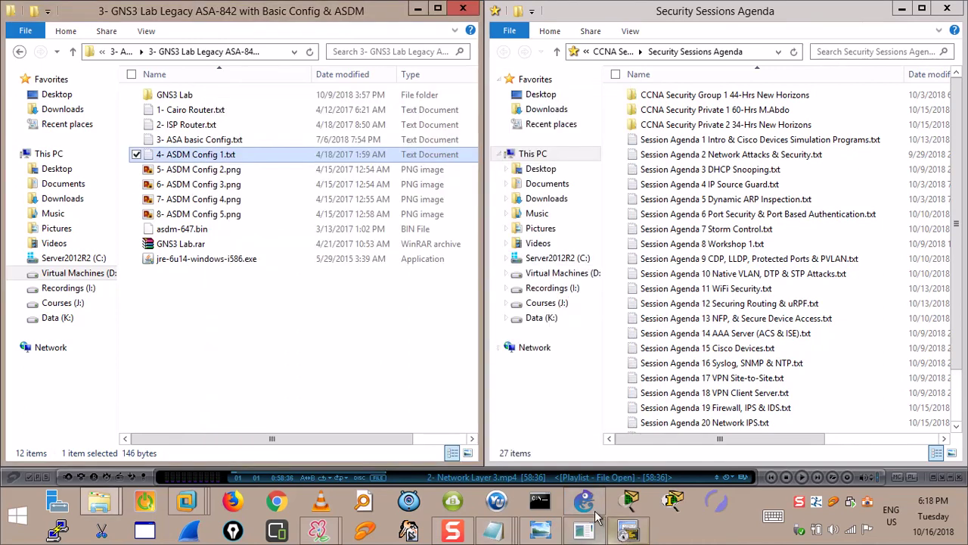
click(628, 532)
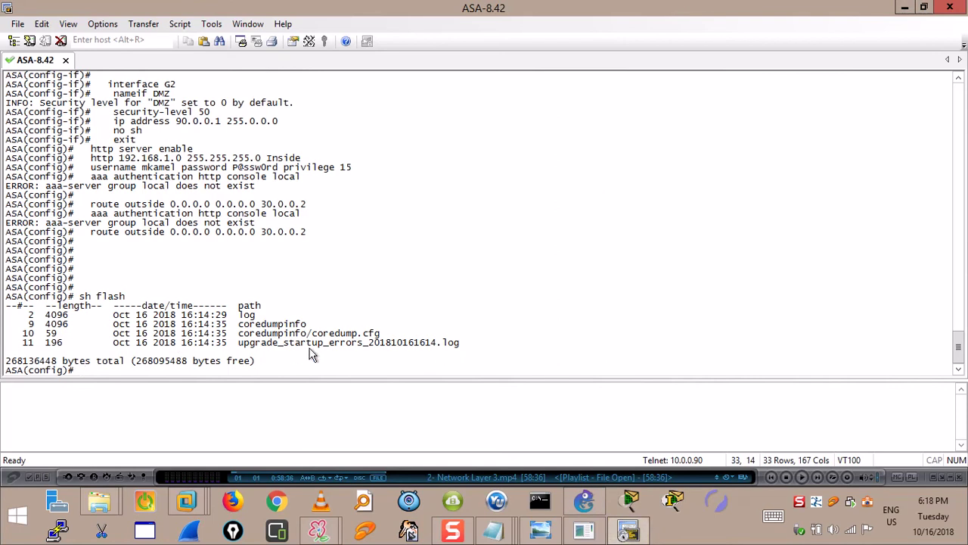
- Retry 192.168.1.201 in XP Firefox and close it, then disconnect the ASA-8.42 SecureCRT session
mouse_move(187, 500)
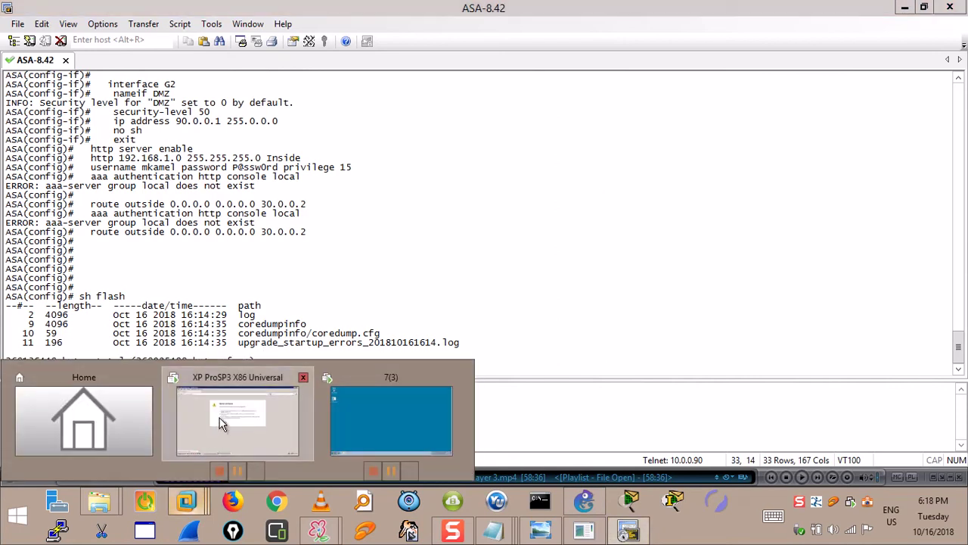
click(219, 418)
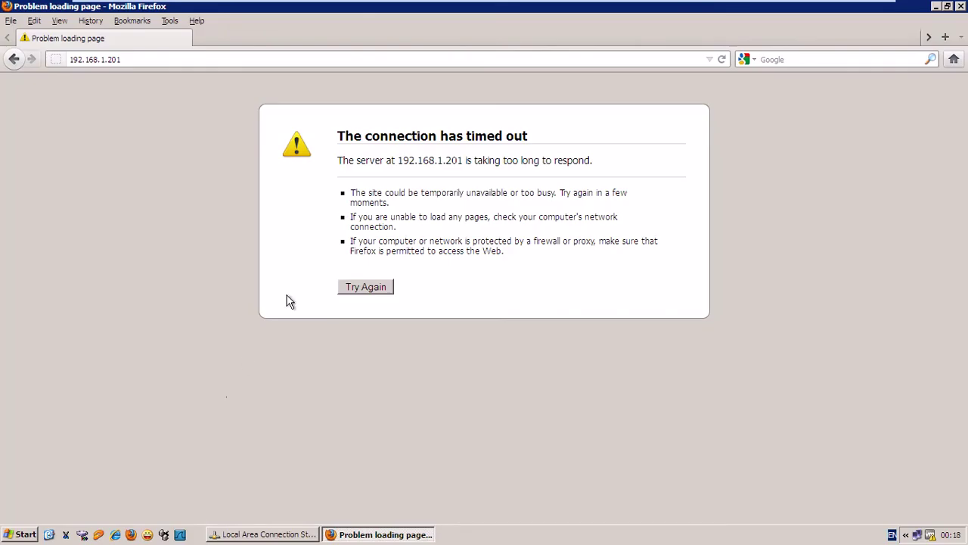
click(359, 286)
key(alt+F4)
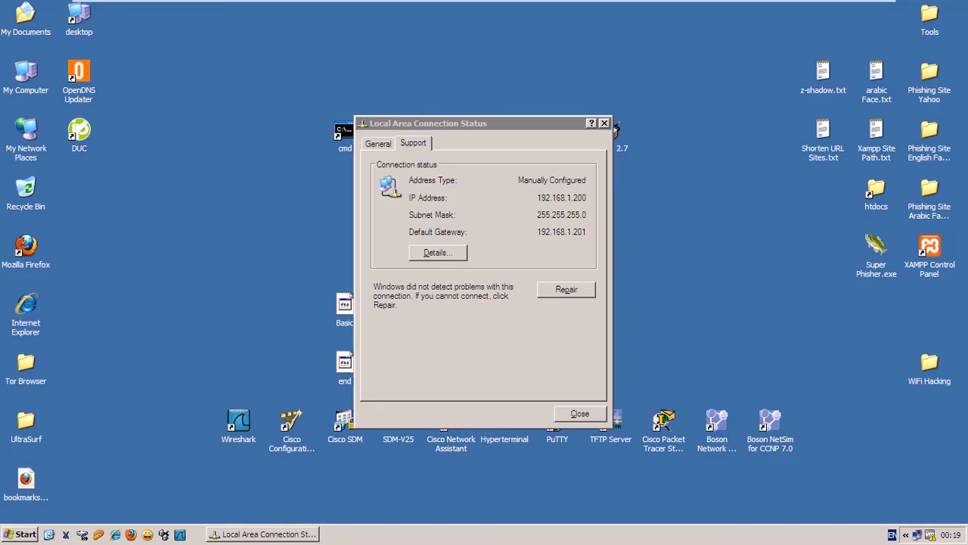
click(842, 10)
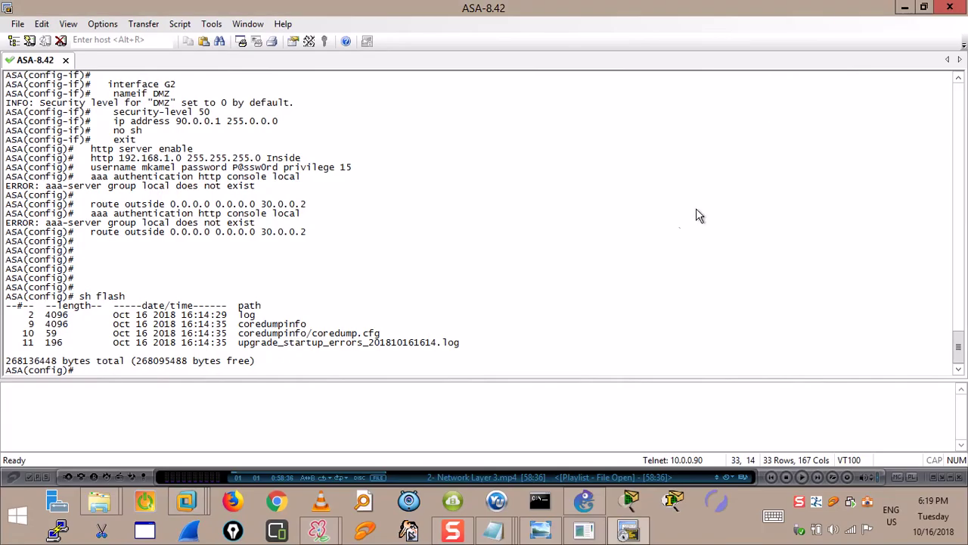
click(950, 6)
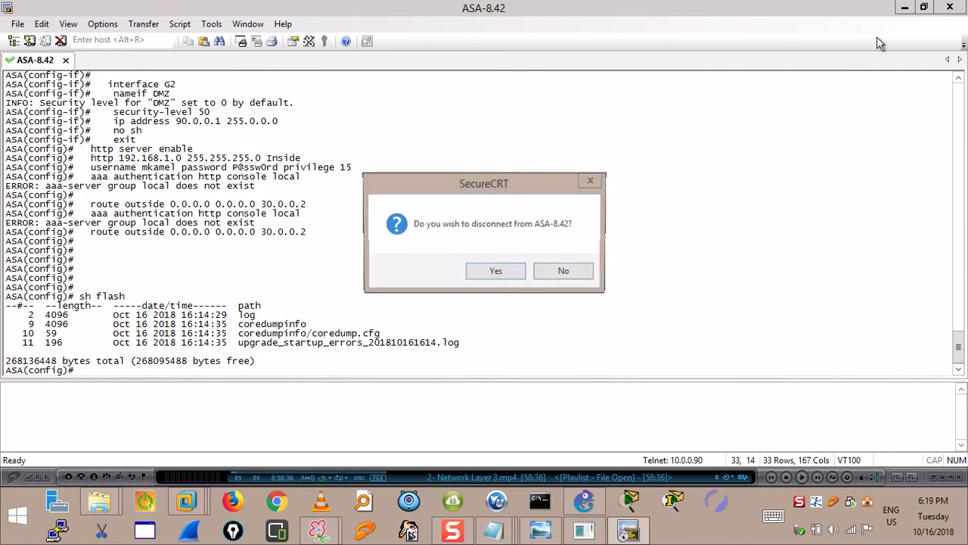
click(509, 271)
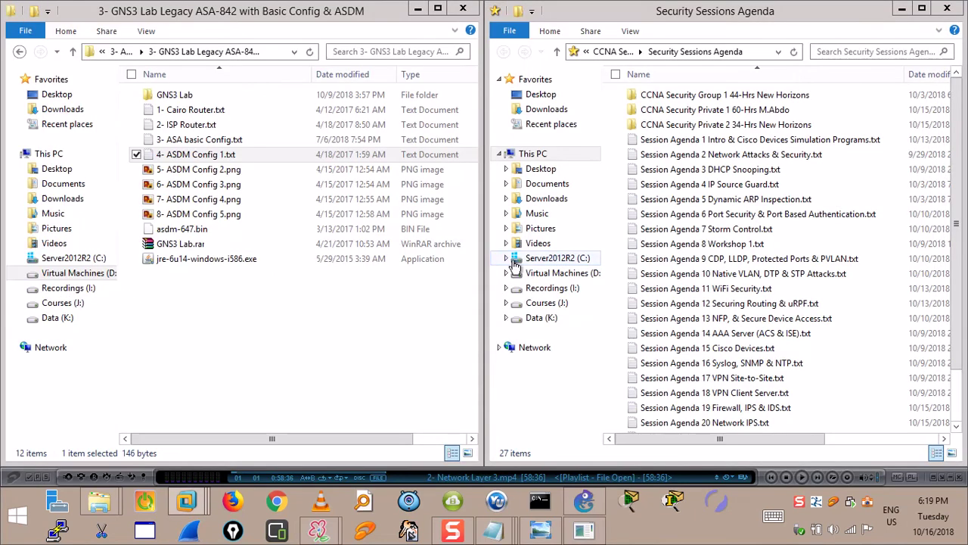
- Close the current GNS3 lab discarding changes, and open GNS3 Lab.gns3 from the new lab folder
click(582, 530)
click(951, 8)
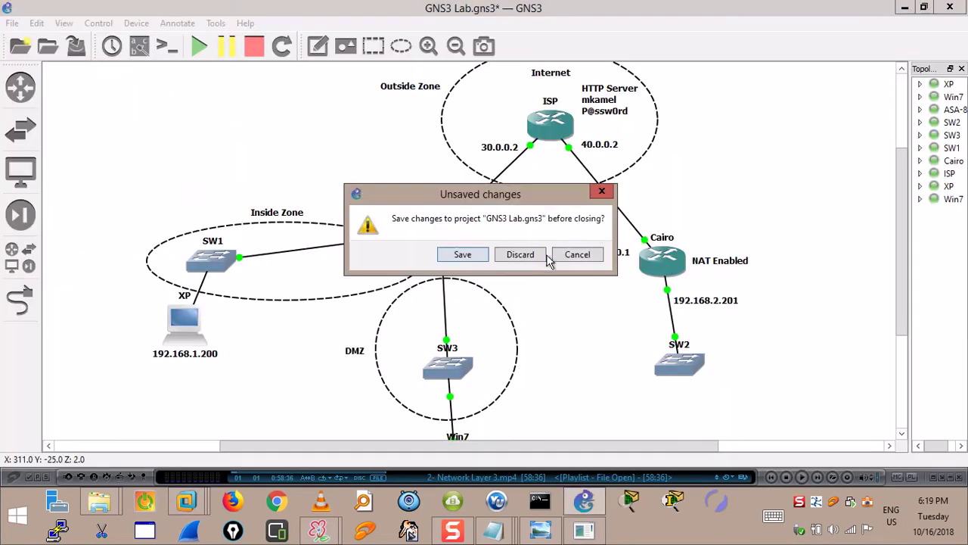
click(524, 255)
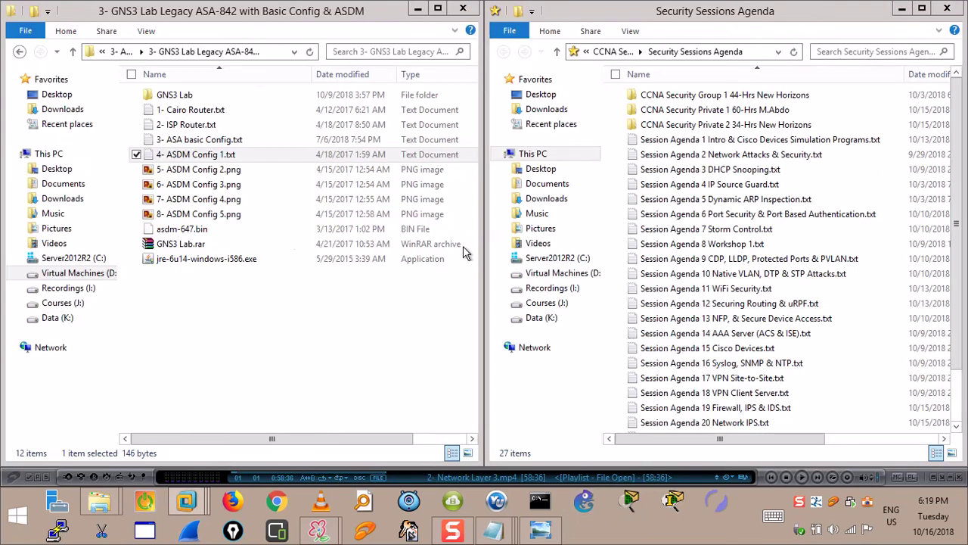
double_click(182, 96)
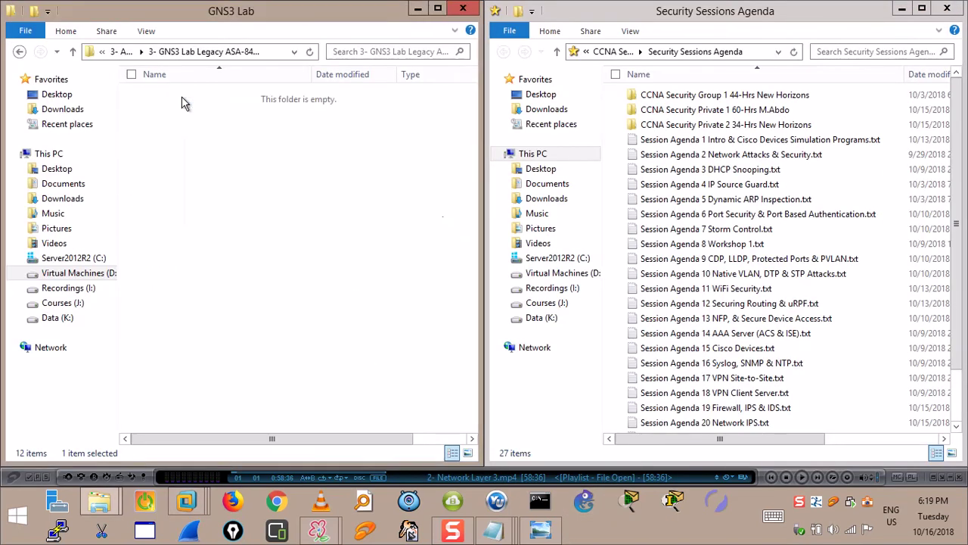
double_click(180, 115)
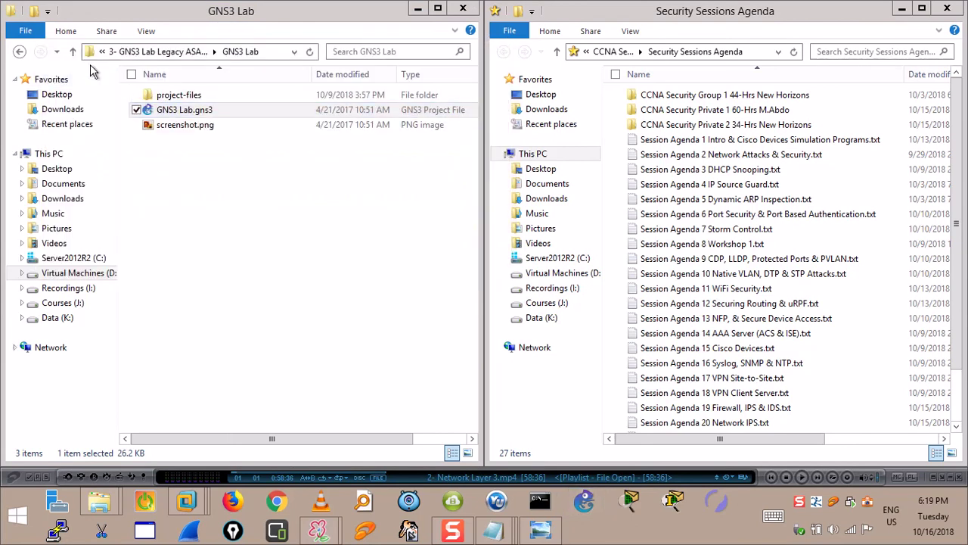
- Look over the lab's config notes and asdm-647.bin, launch the jre-6u14 installer, then switch to the XP VM
click(73, 51)
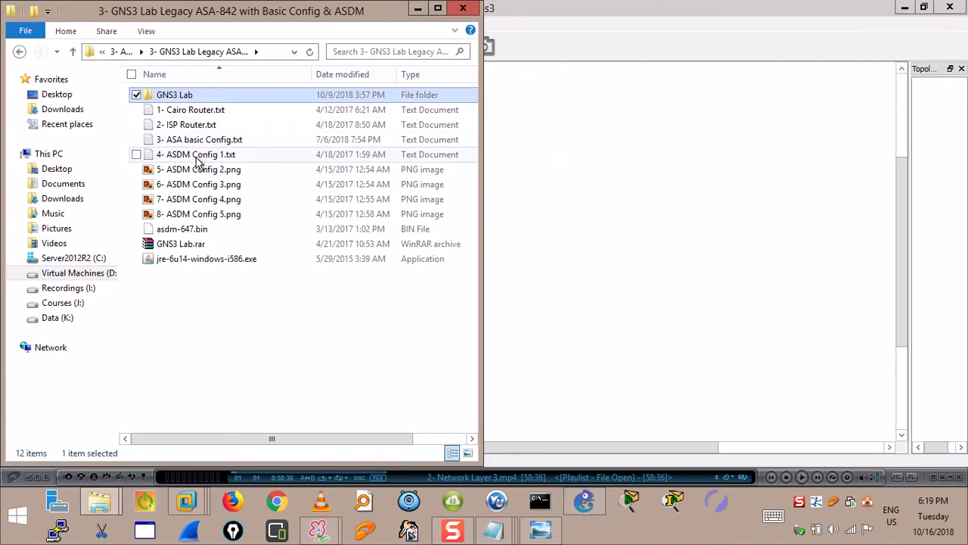
click(204, 142)
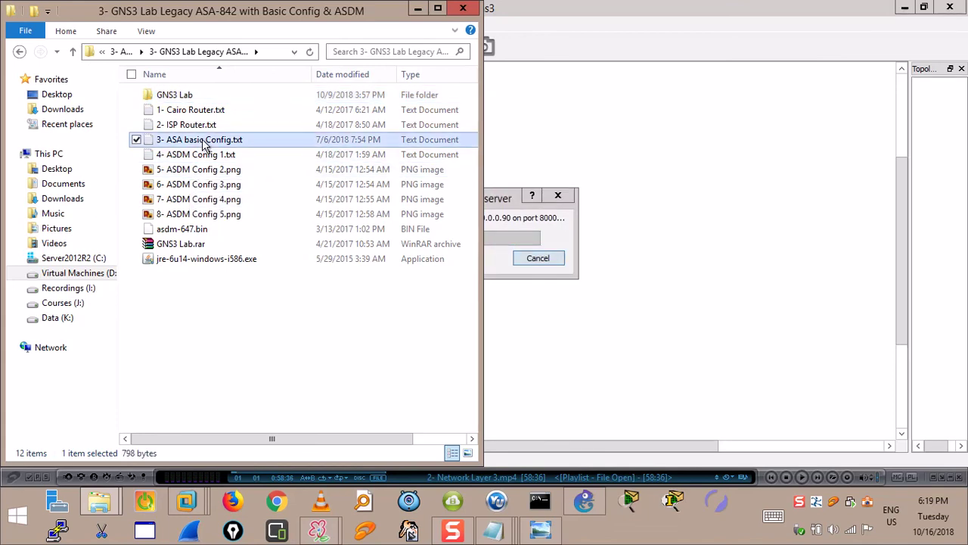
click(205, 155)
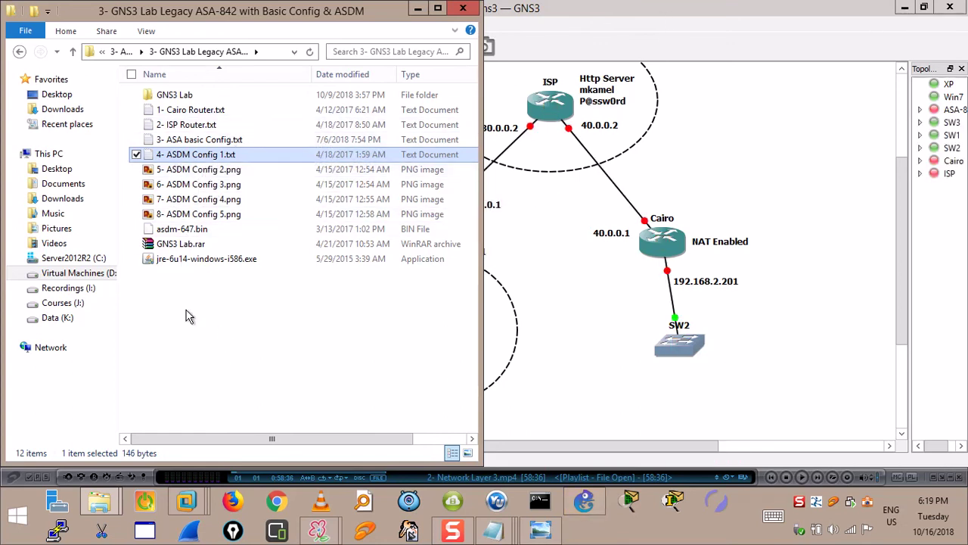
click(179, 259)
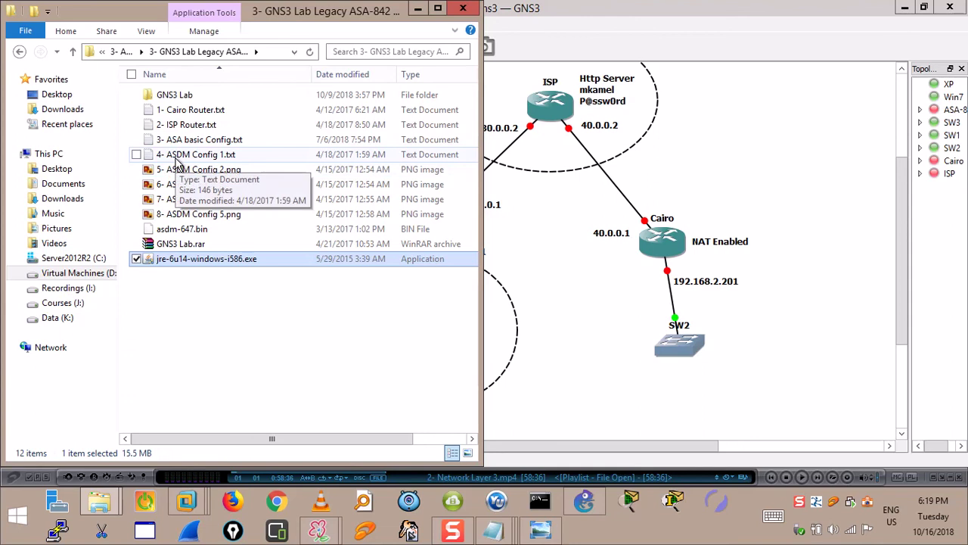
click(182, 229)
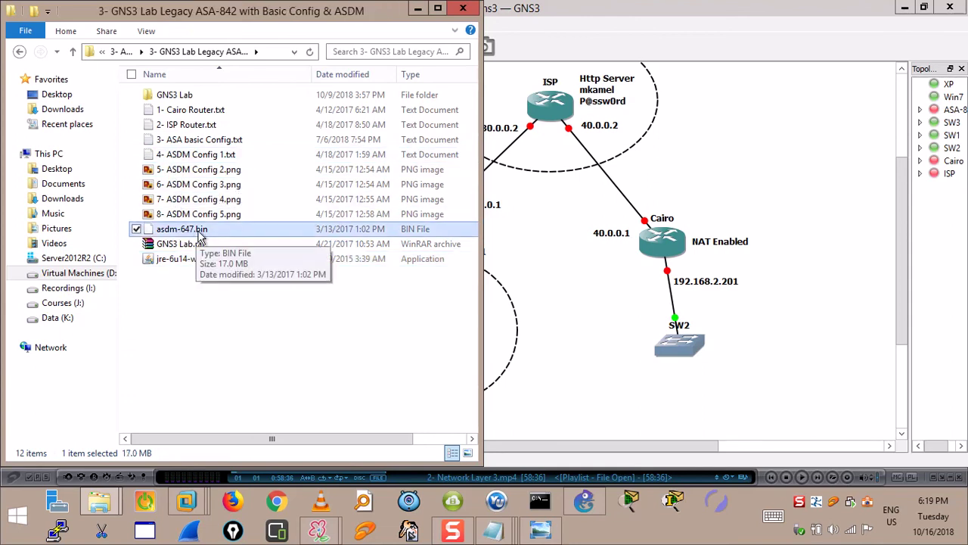
click(179, 262)
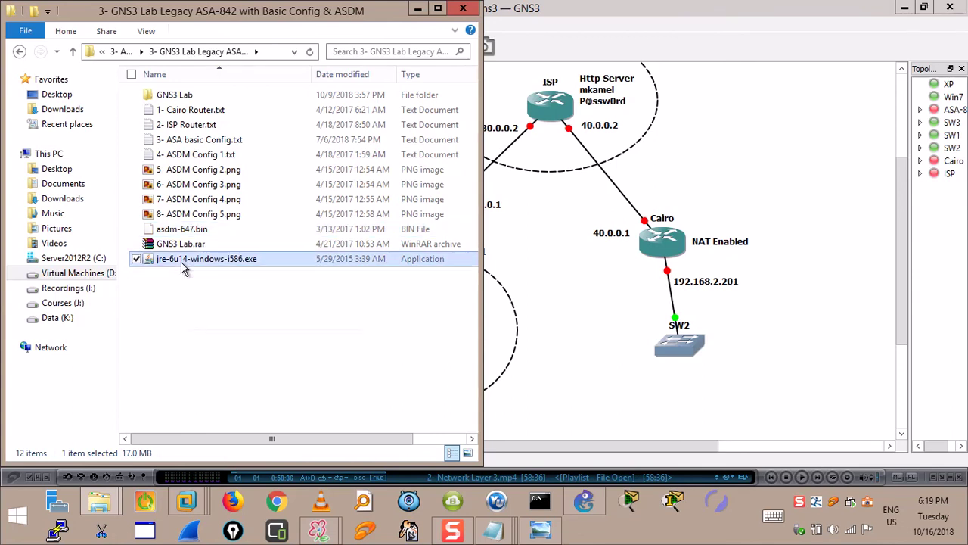
double_click(193, 261)
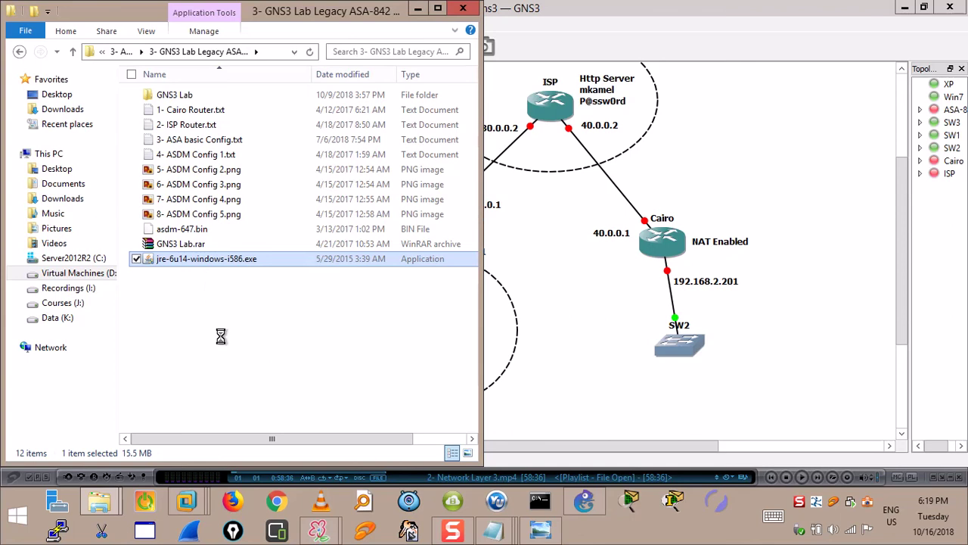
key(shift+F10)
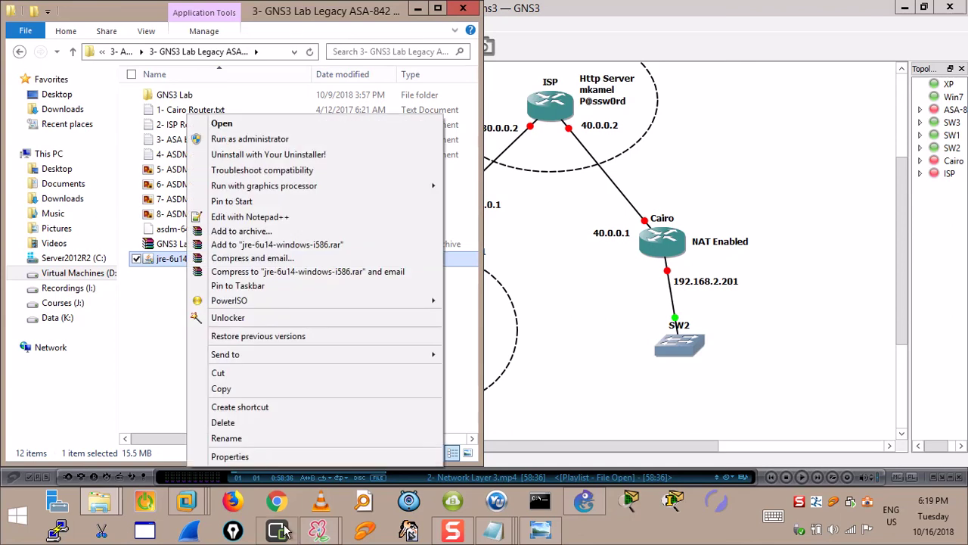
click(187, 501)
click(260, 403)
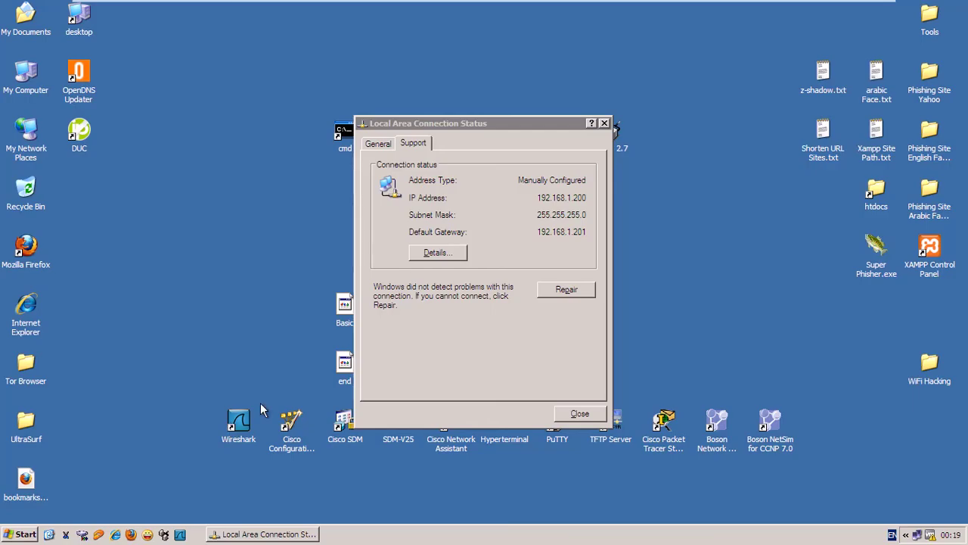
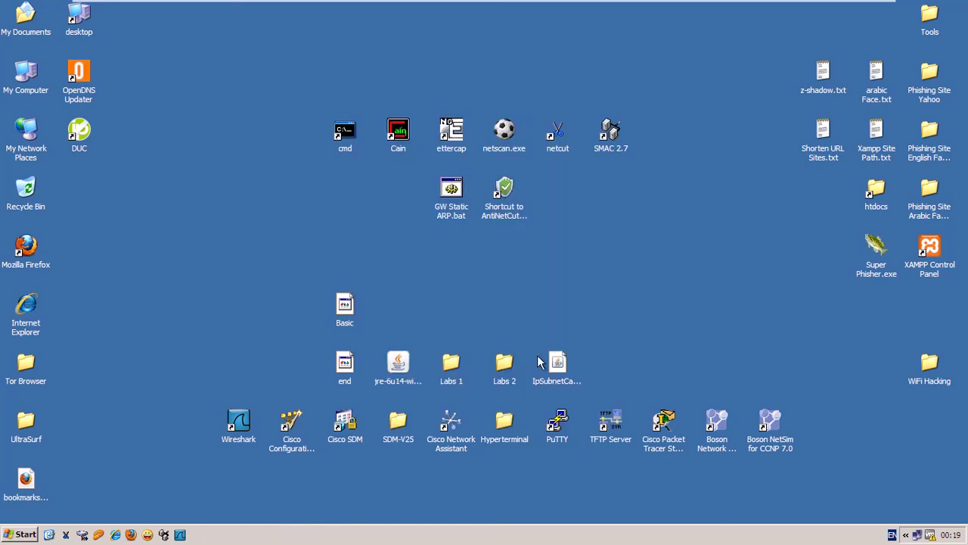
- Select the jre-6u14-windows-i586.exe installer on the XP desktop, then minimize the virtual machine
click(394, 368)
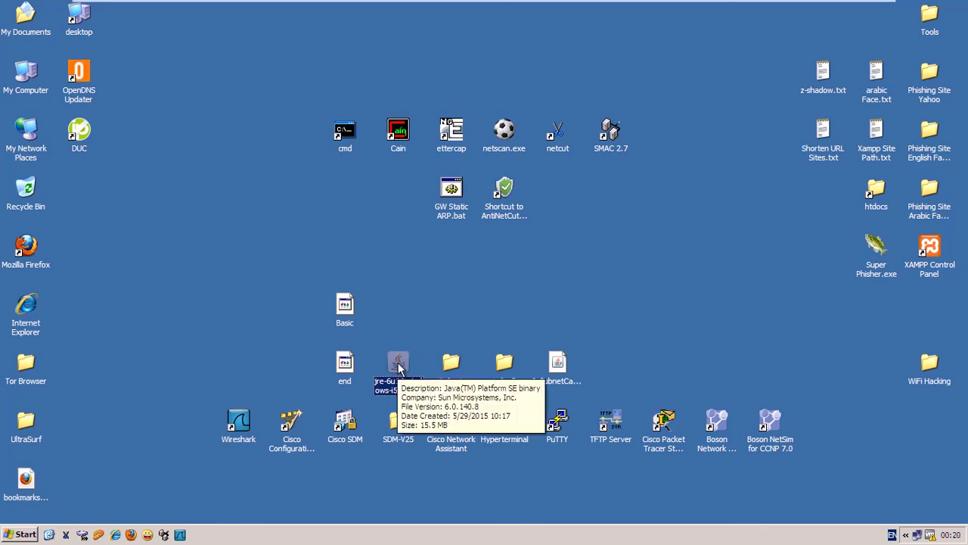
click(841, 10)
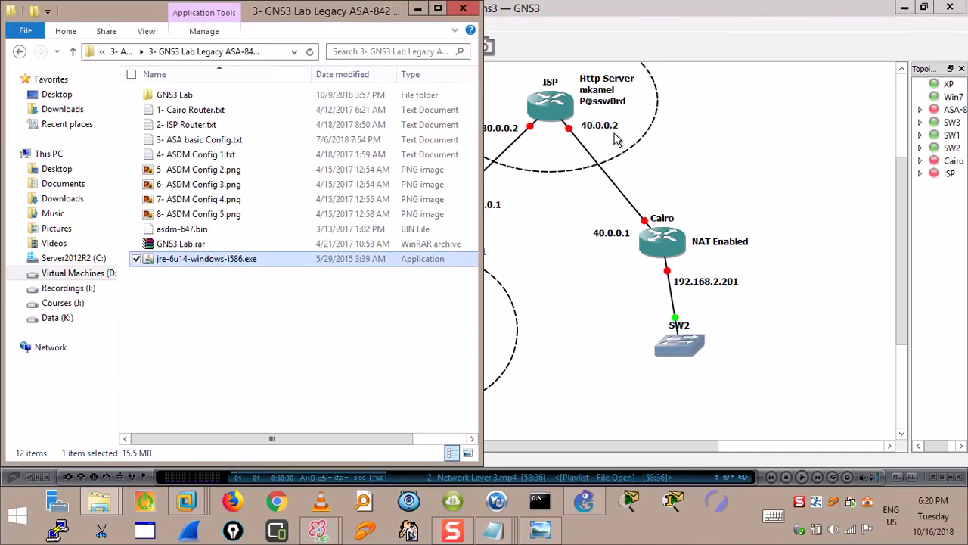
- Start the ASA-8.42 firewall in GNS3 and put its QEMU boot window away
click(584, 502)
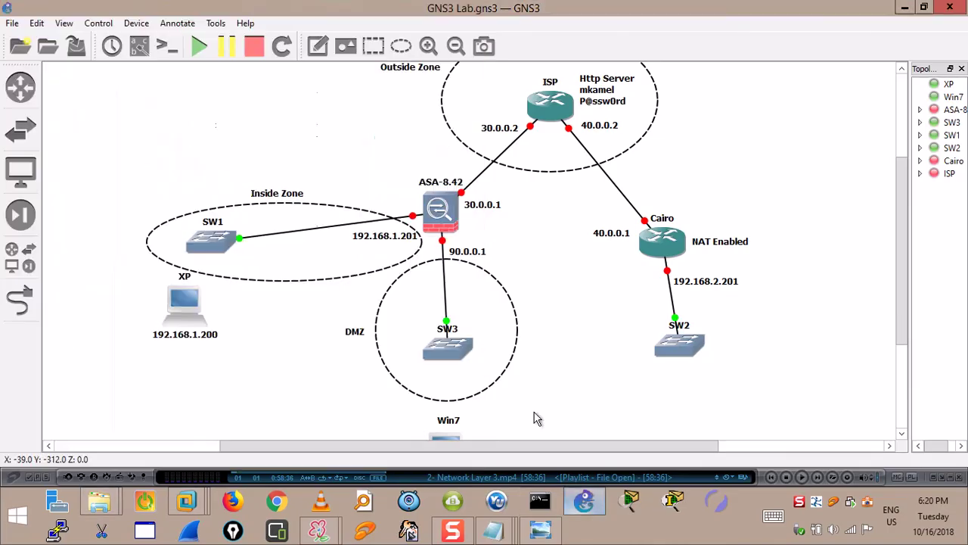
right_click(434, 212)
click(464, 282)
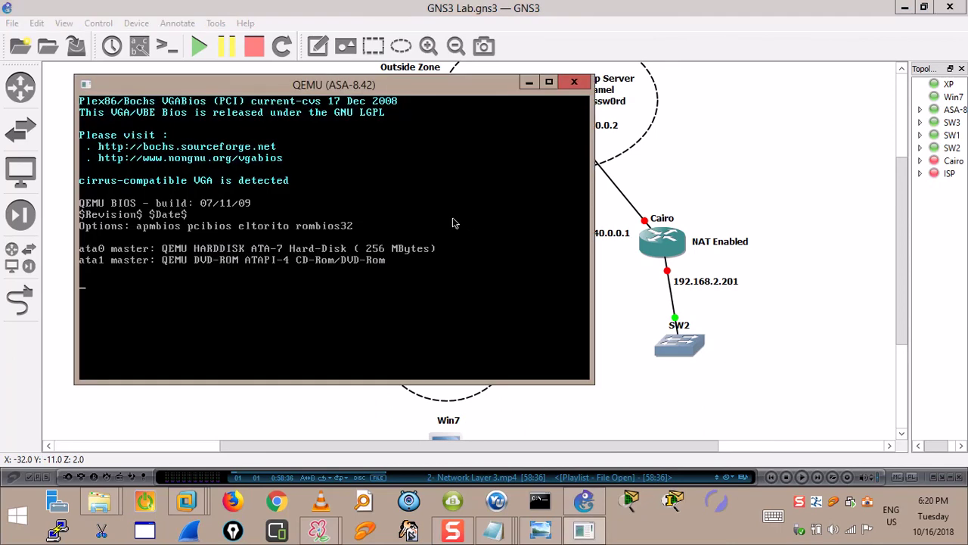
click(530, 85)
- Open a console session to ASA-8.42, then return to the GNS3 topology
right_click(443, 211)
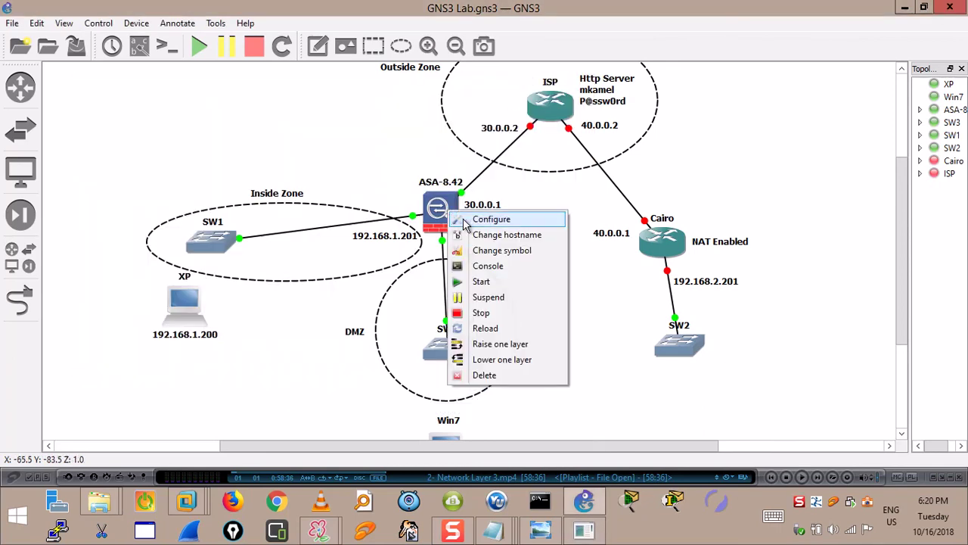
click(484, 267)
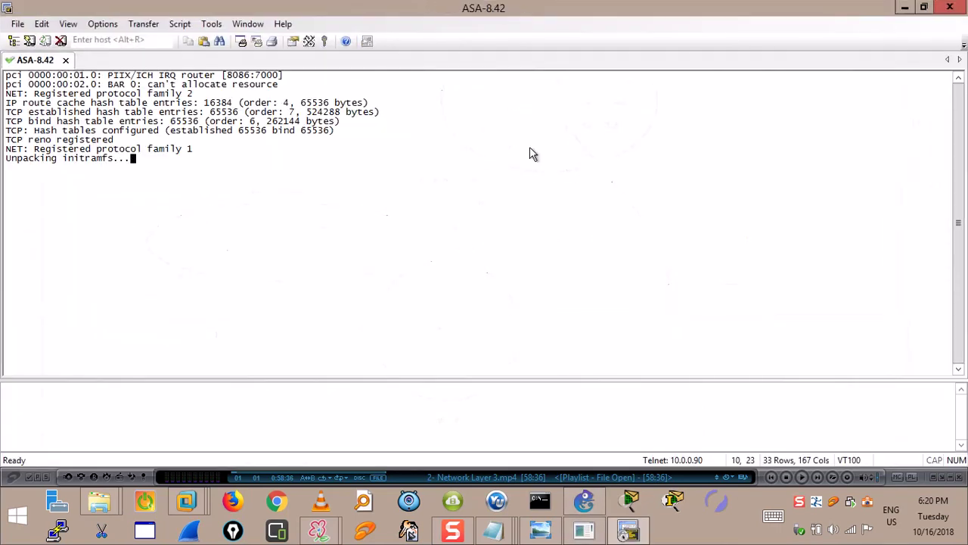
click(408, 529)
right_click(219, 301)
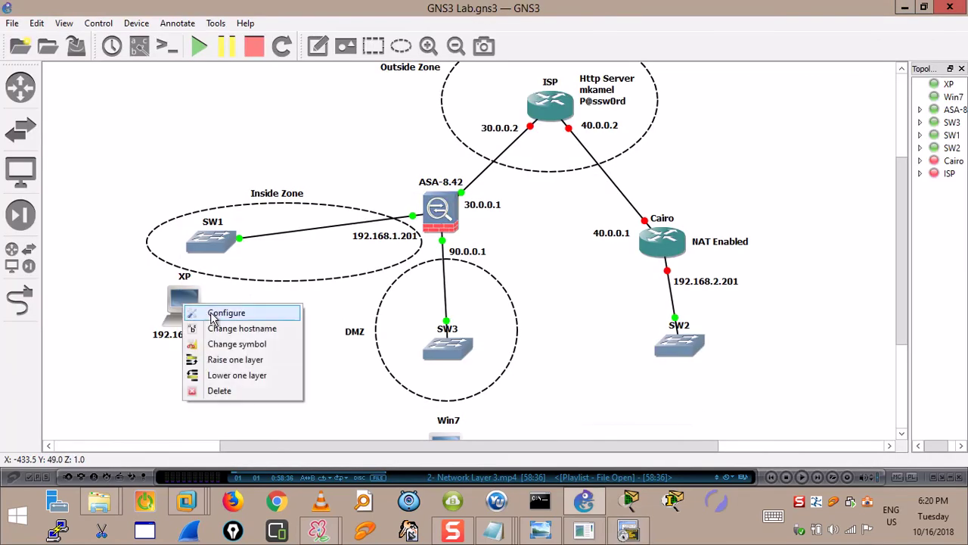
- Bind the XP cloud to VMware Network Adapter VMnet1 and save its configuration
click(225, 313)
click(283, 107)
click(507, 164)
click(478, 175)
click(613, 182)
click(579, 419)
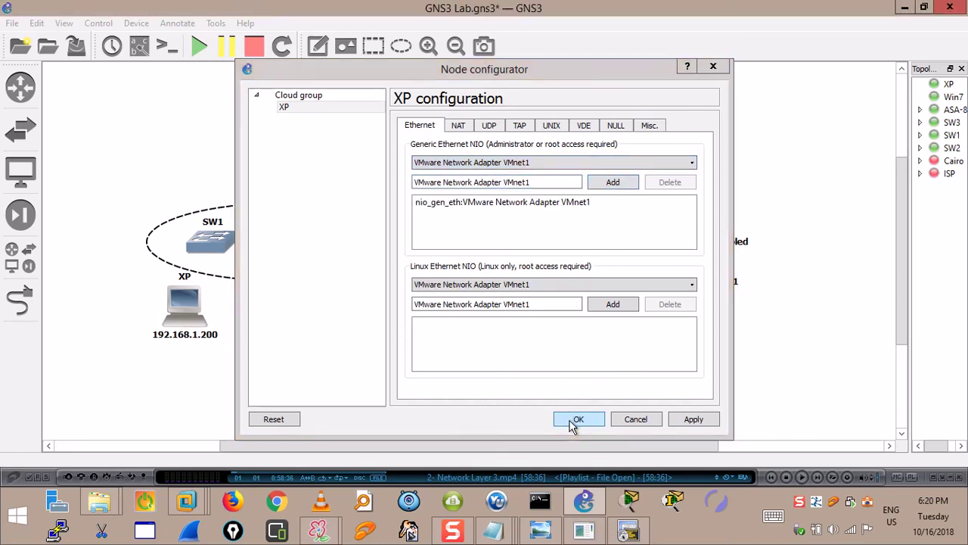
- Bind the Win7 cloud to VMnet8 instead of VMnet1 and save its configuration
scroll(452, 386, down, 3)
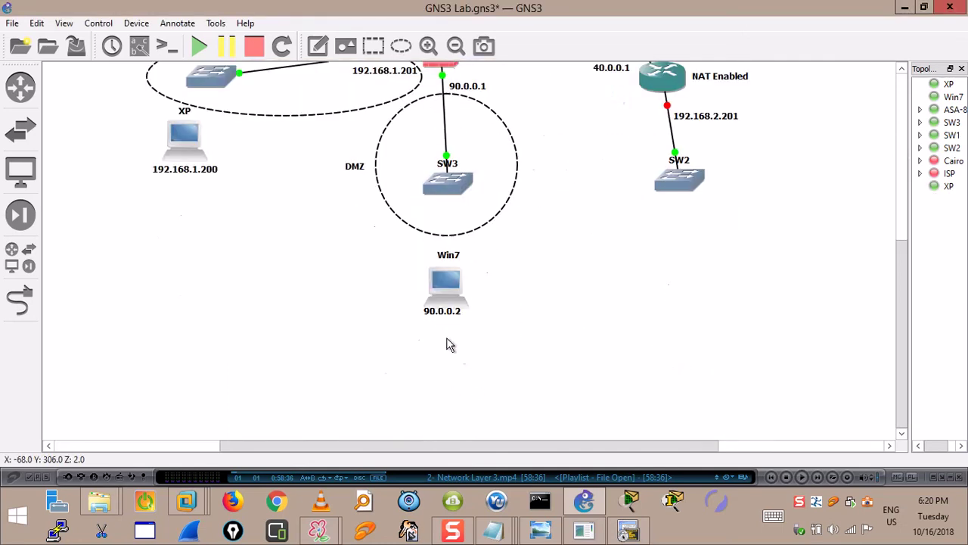
right_click(444, 283)
click(476, 290)
click(299, 110)
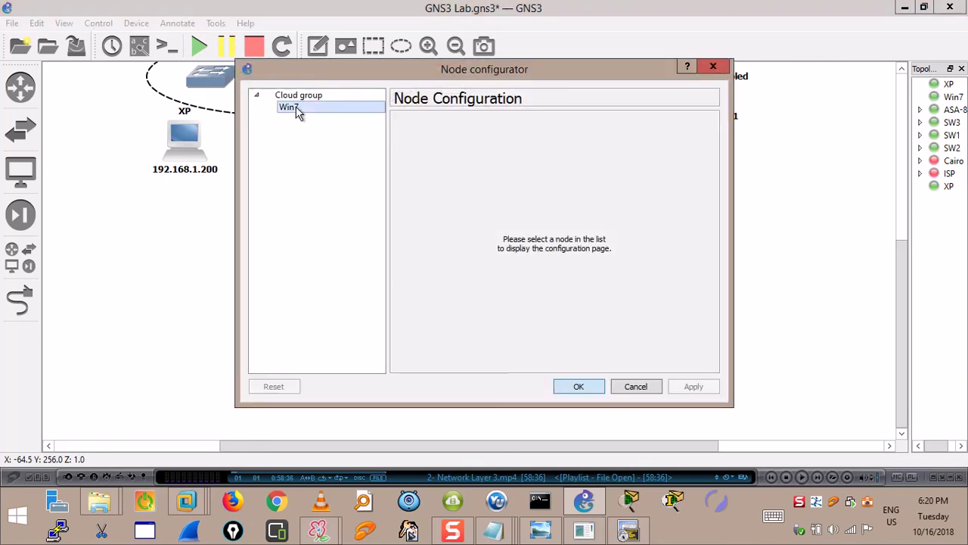
click(609, 183)
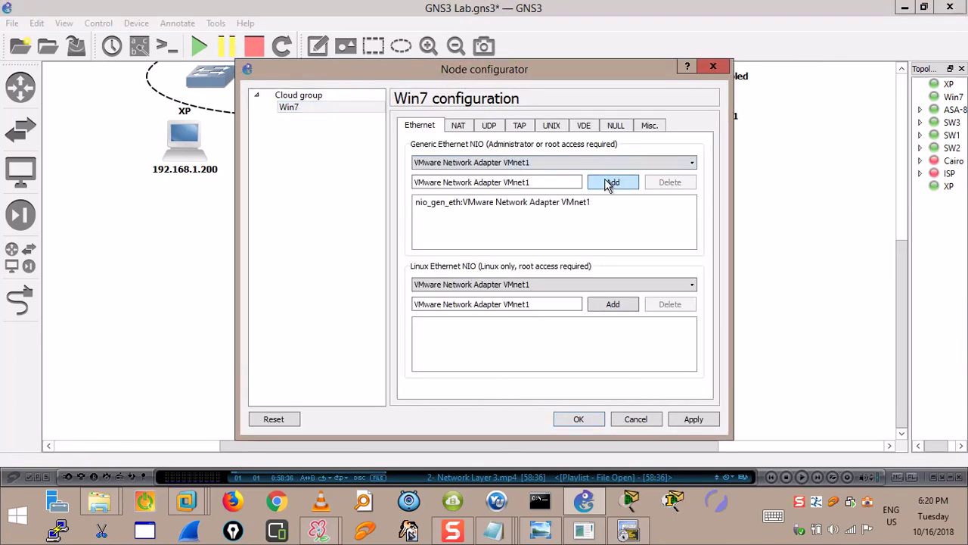
click(580, 202)
click(667, 182)
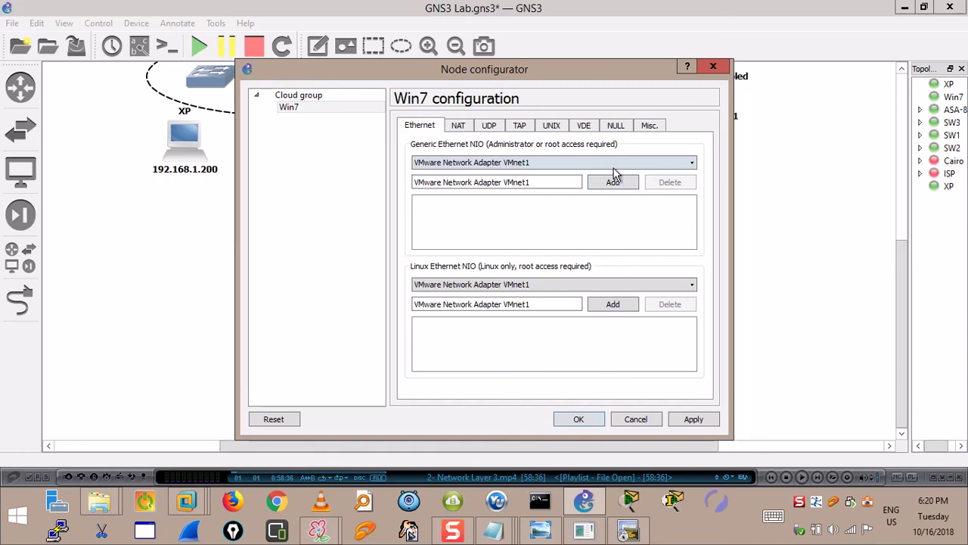
click(545, 162)
click(529, 184)
click(611, 182)
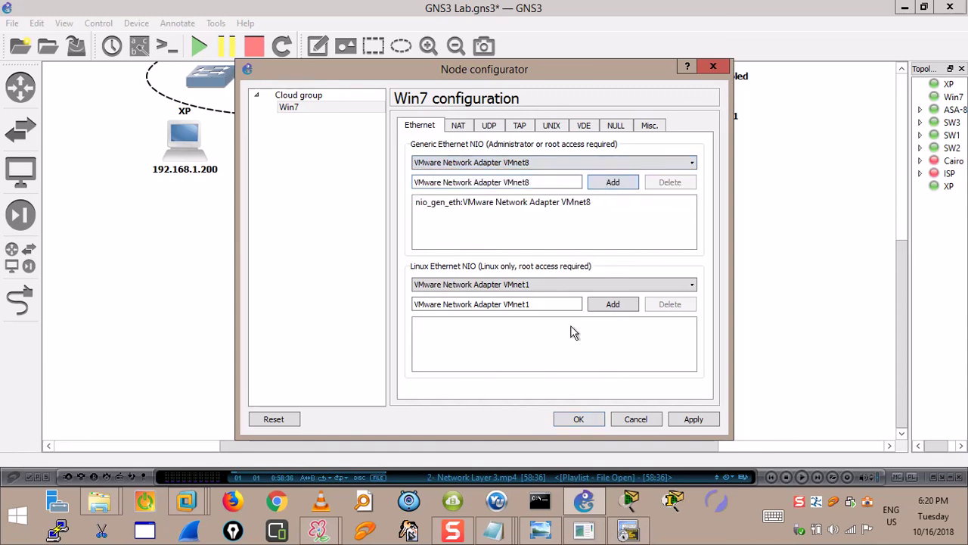
click(578, 419)
click(20, 300)
click(185, 140)
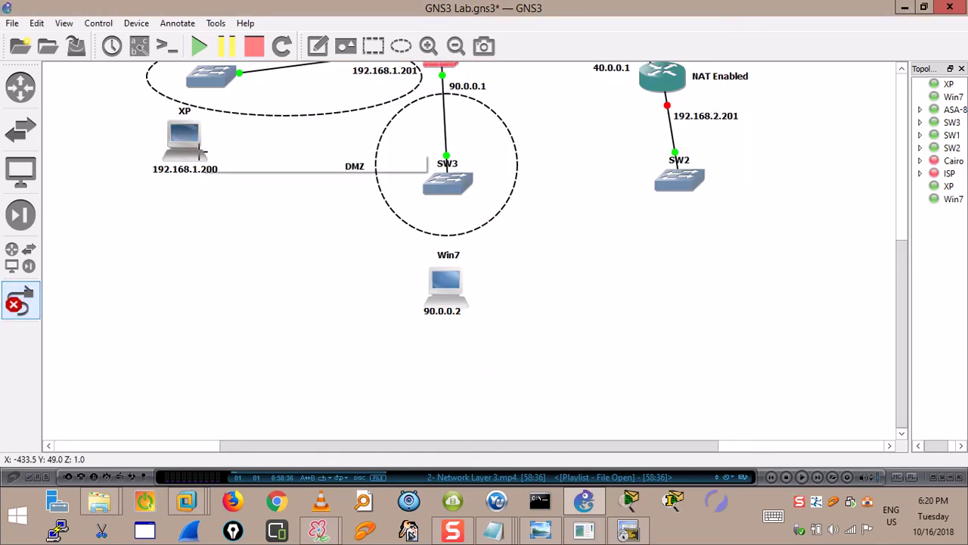
- Link XP's VMnet1 to switch SW1 and Win7's VMnet8 to SW3 port 2
click(228, 164)
click(213, 82)
click(298, 129)
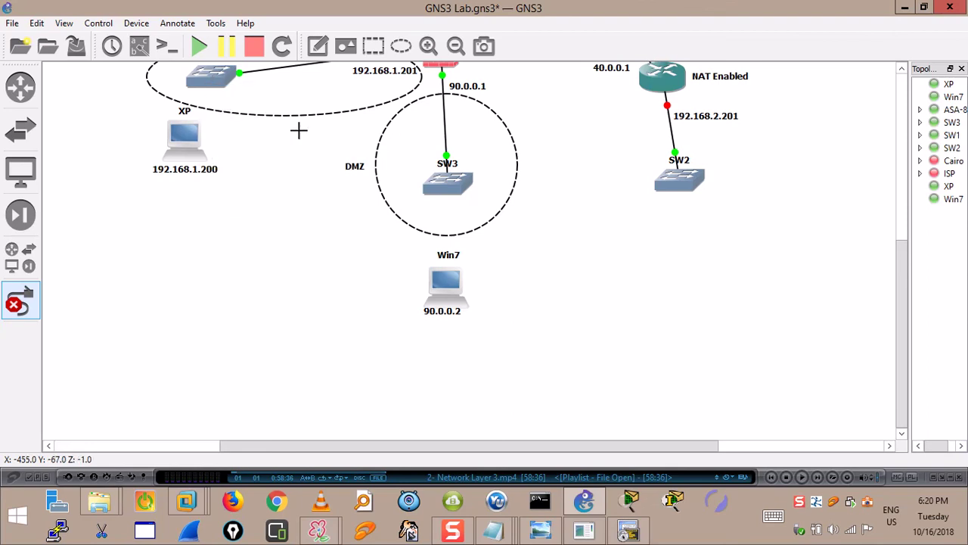
click(446, 286)
click(477, 297)
click(447, 184)
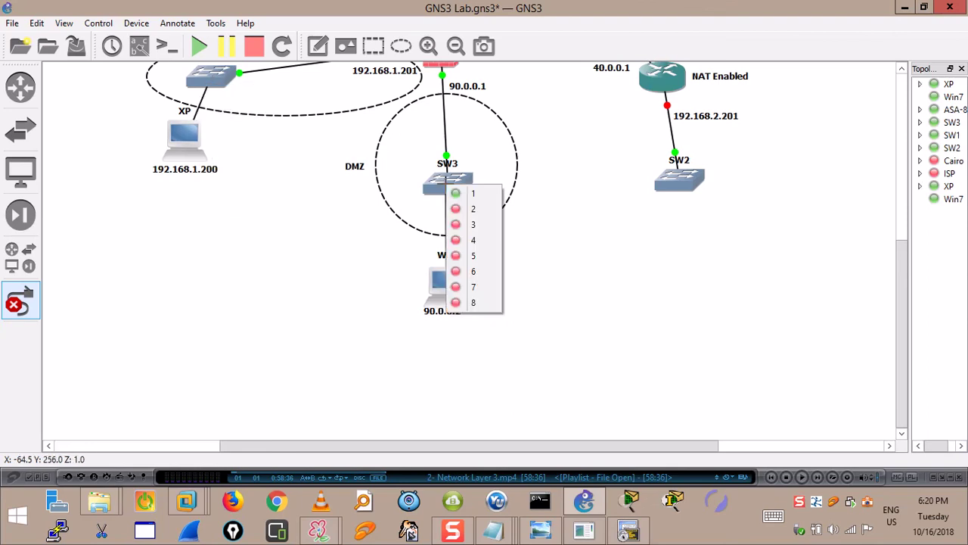
click(465, 210)
- Start the ISP and Cairo routers so all links turn green
scroll(603, 289, up, 3)
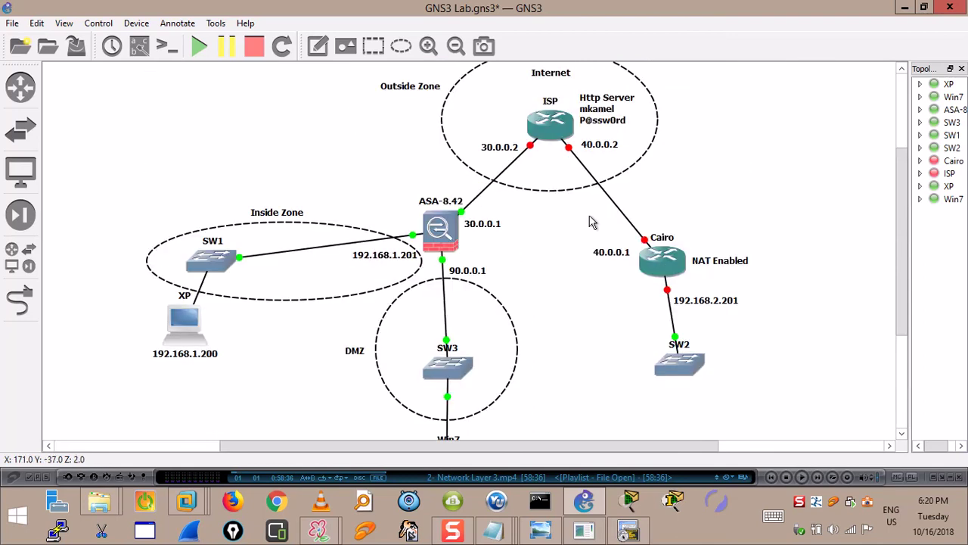
right_click(534, 120)
click(570, 302)
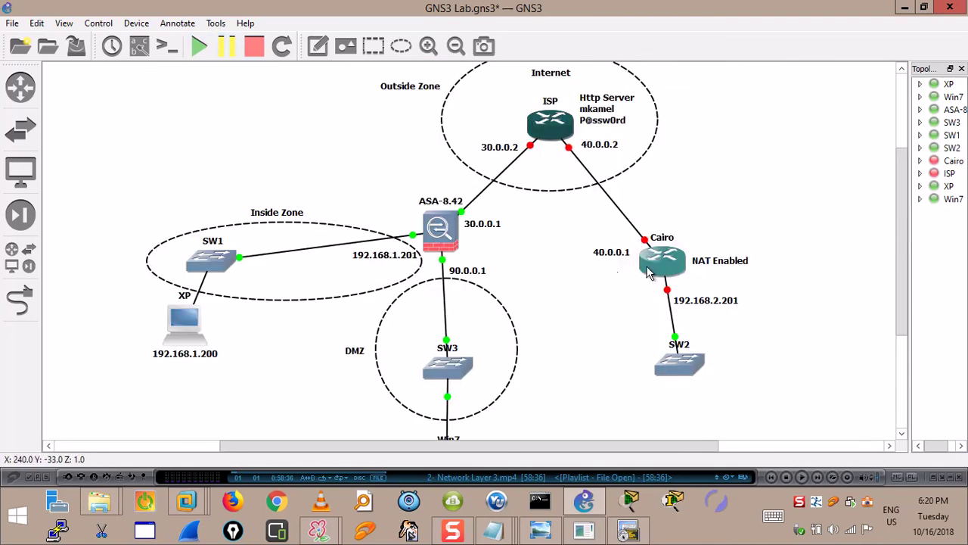
right_click(658, 268)
click(696, 188)
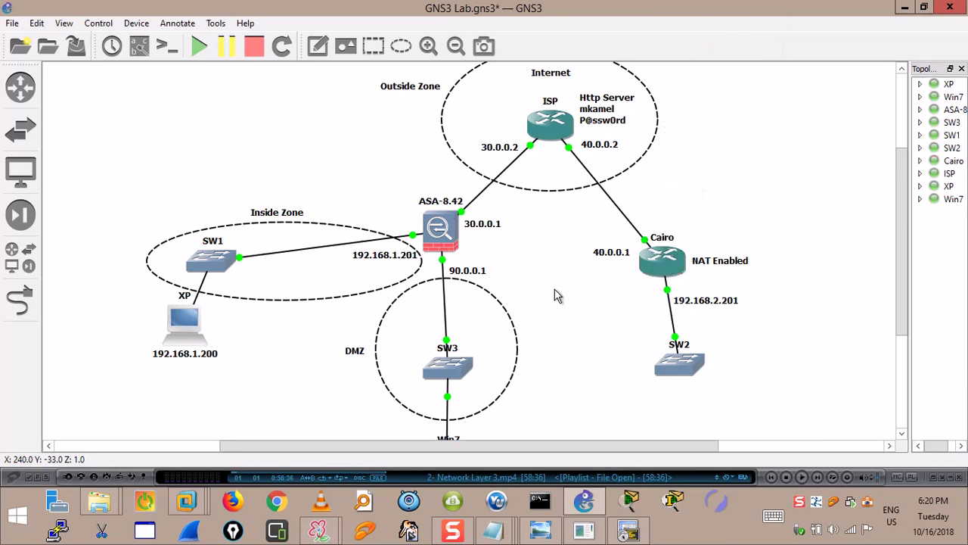
- Check the ASA-8.42 console, then bring the Windows XP virtual machine back to the front
key(alt+Tab)
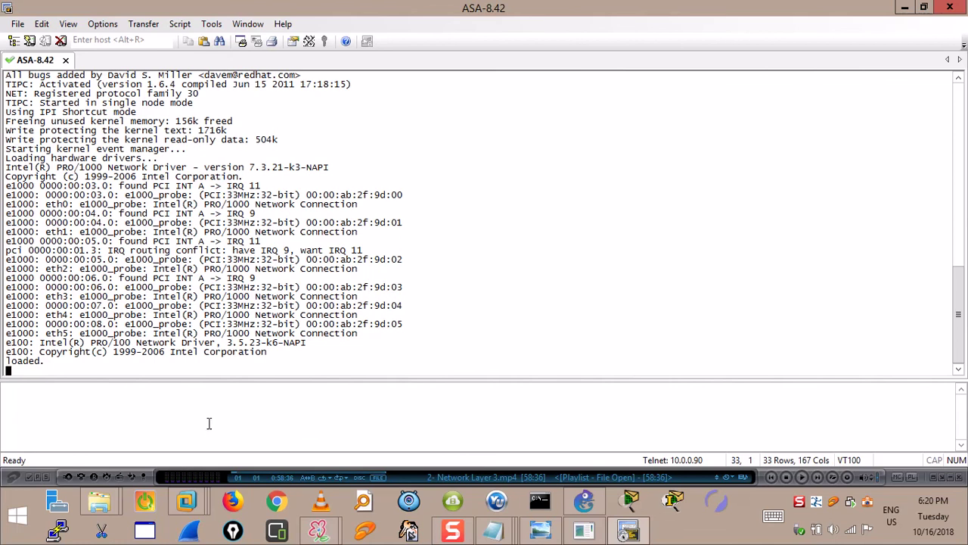
click(587, 500)
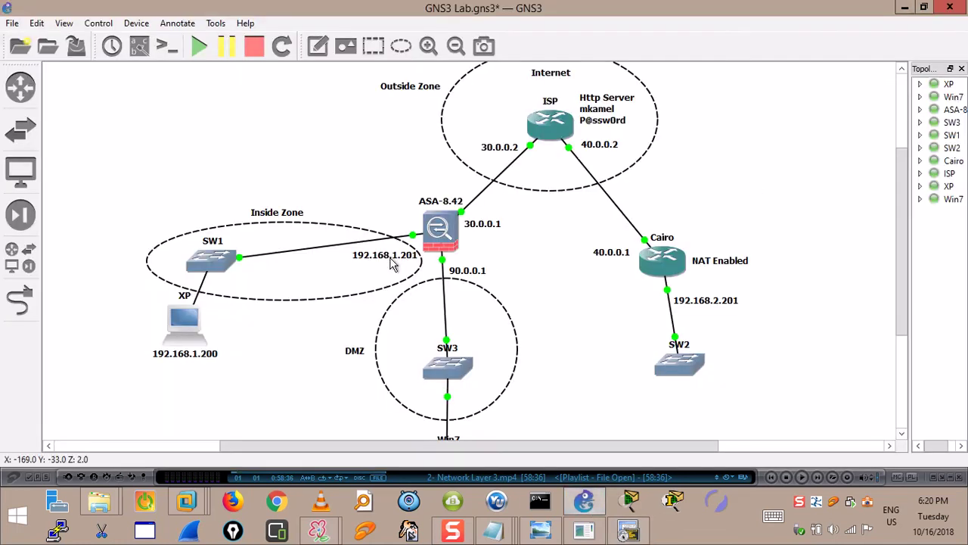
mouse_move(185, 505)
click(237, 420)
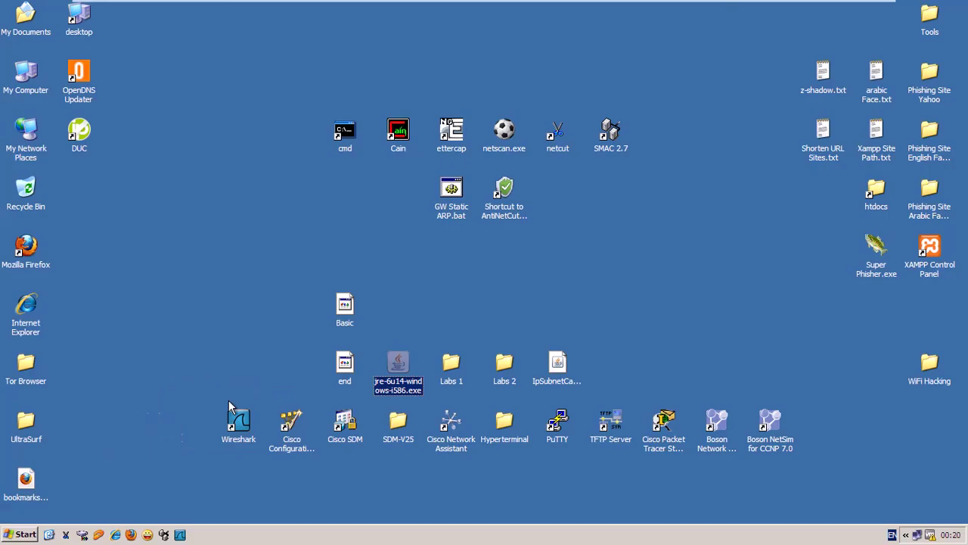
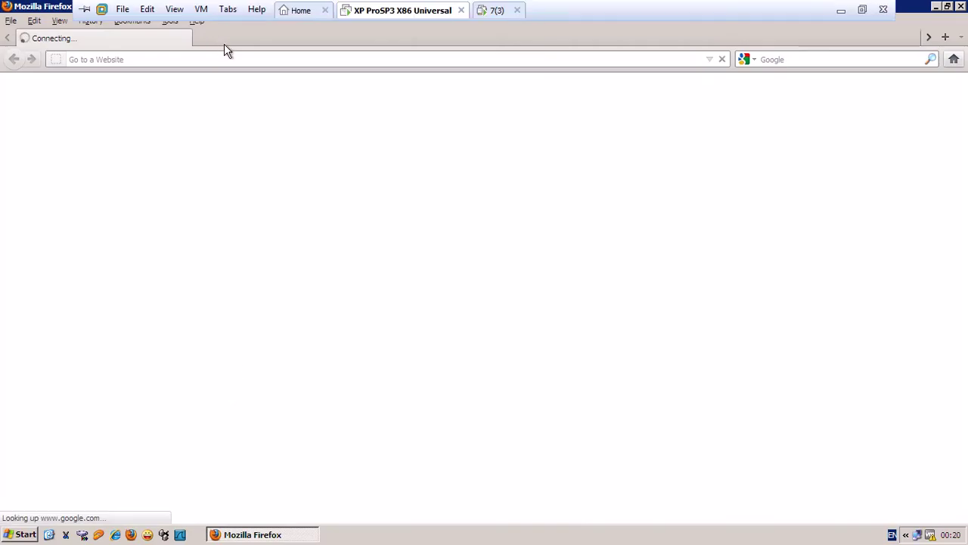
click(710, 60)
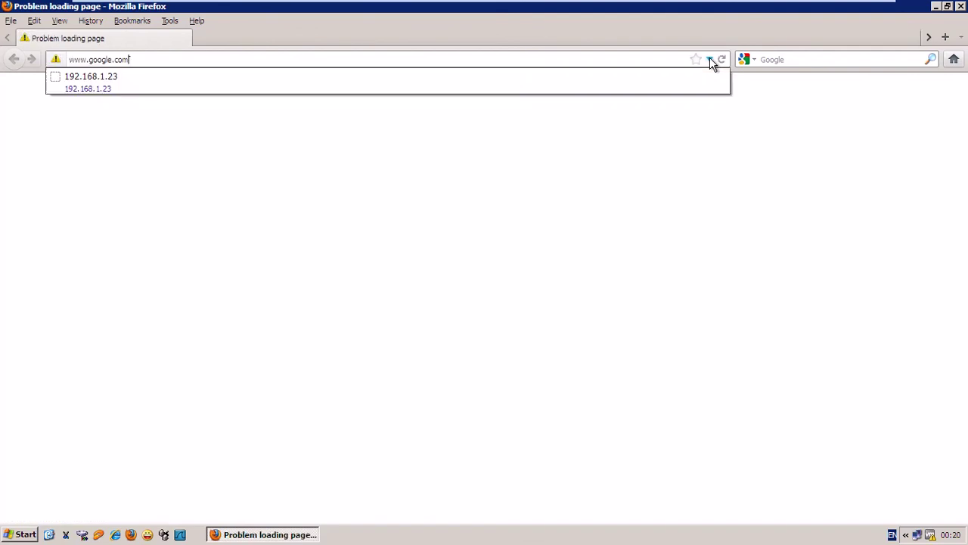
click(379, 64)
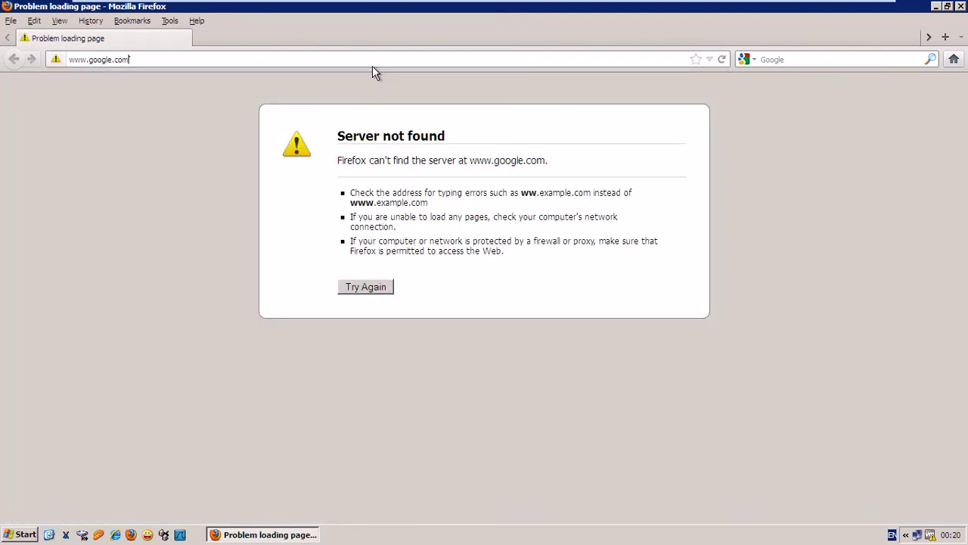
double_click(142, 59)
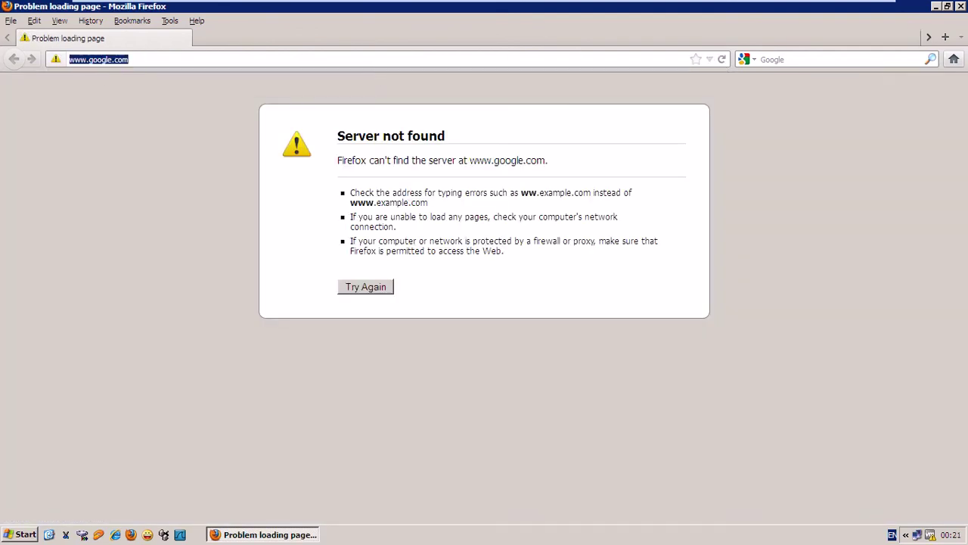
text(192.16)
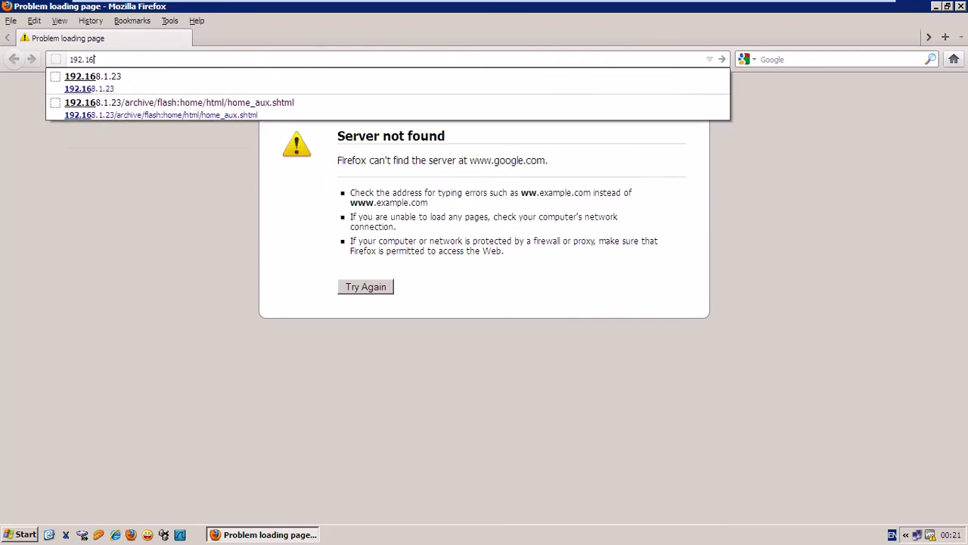
text(8.1.201)
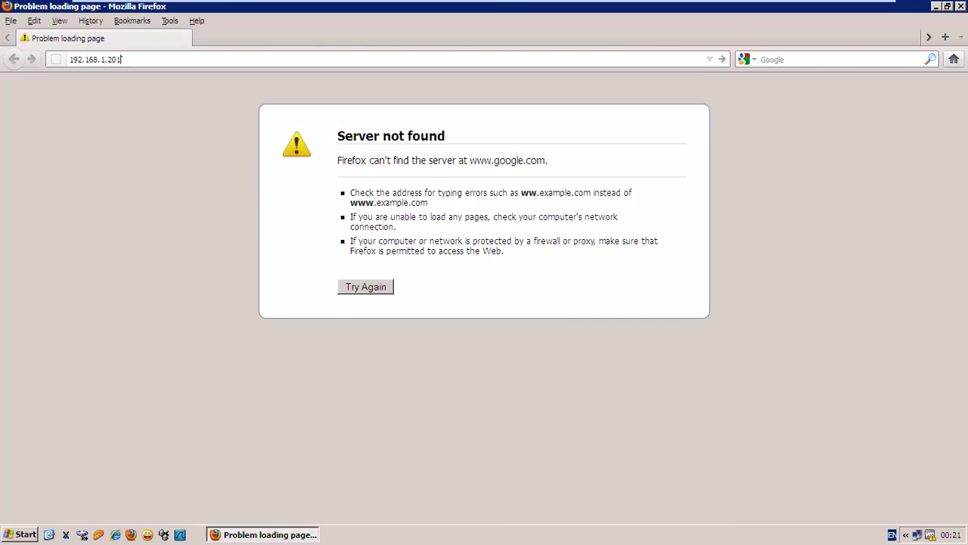
key(Return)
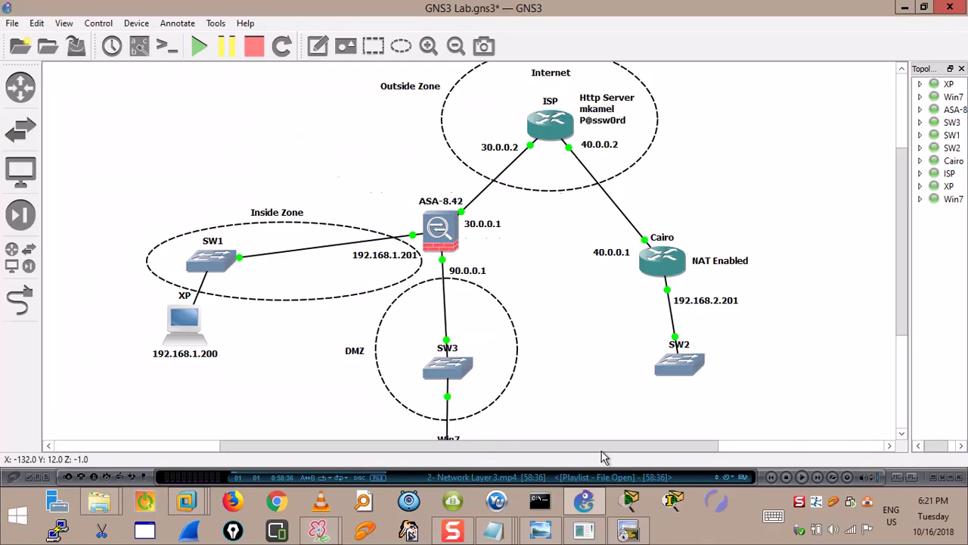
- Watch the ASA boot in the SecureCRT console while retrying 192.168.1.201 in Firefox three times
click(627, 534)
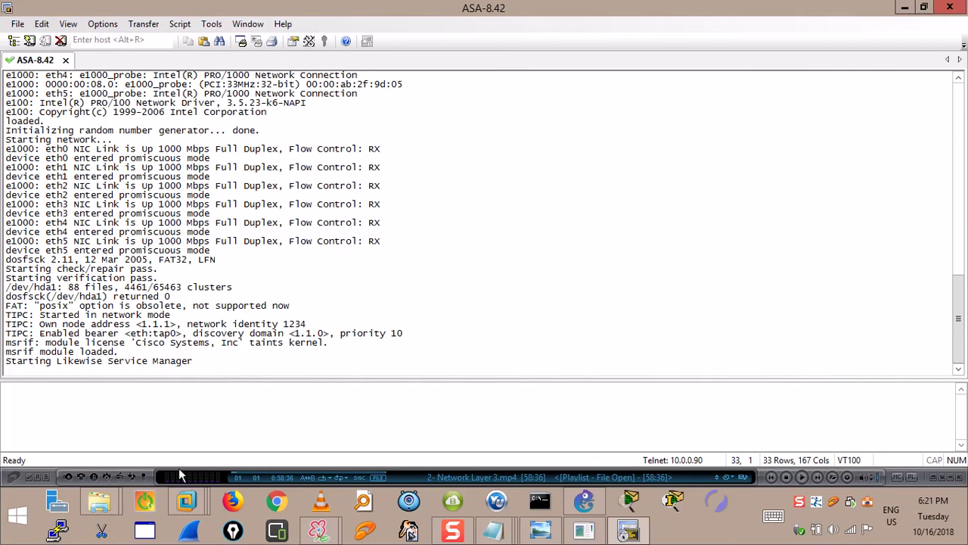
click(219, 392)
click(369, 288)
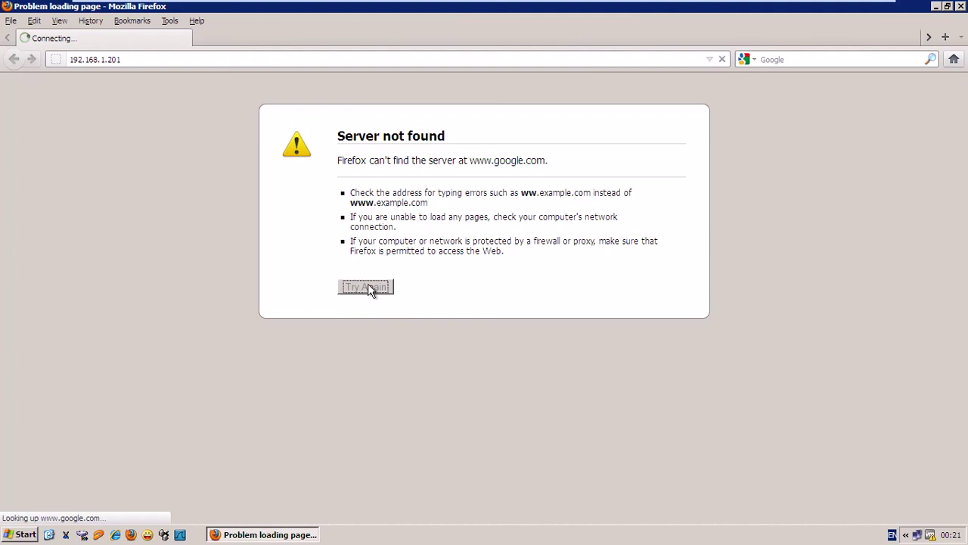
click(830, 13)
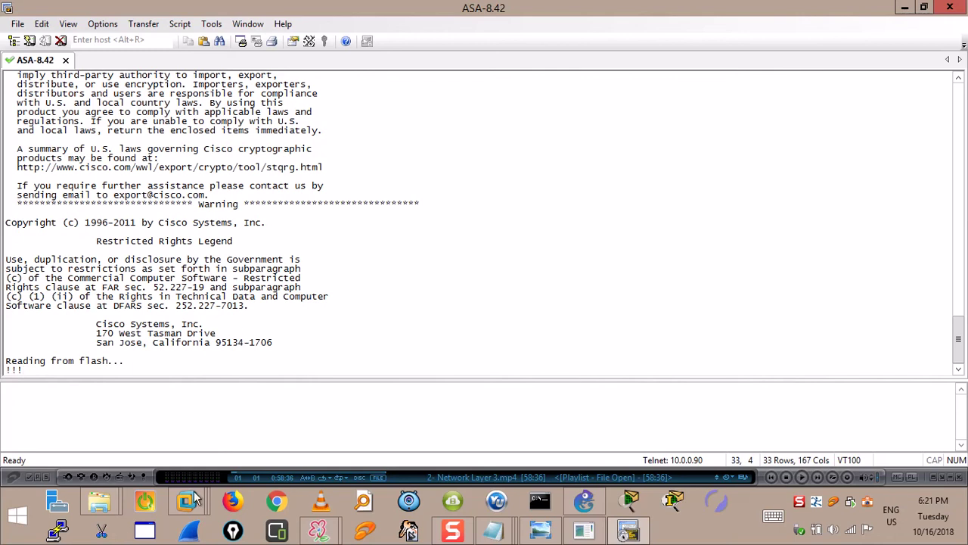
mouse_move(185, 506)
click(221, 423)
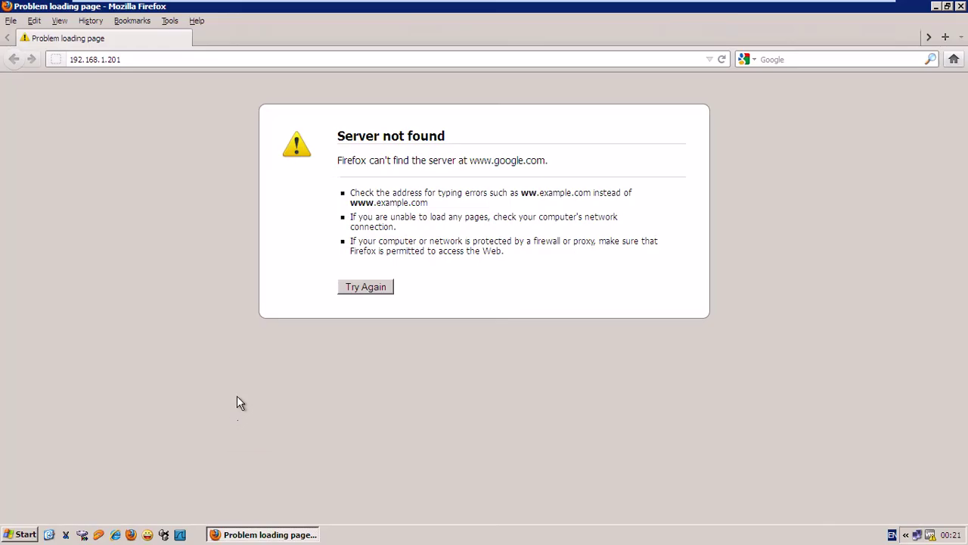
click(357, 289)
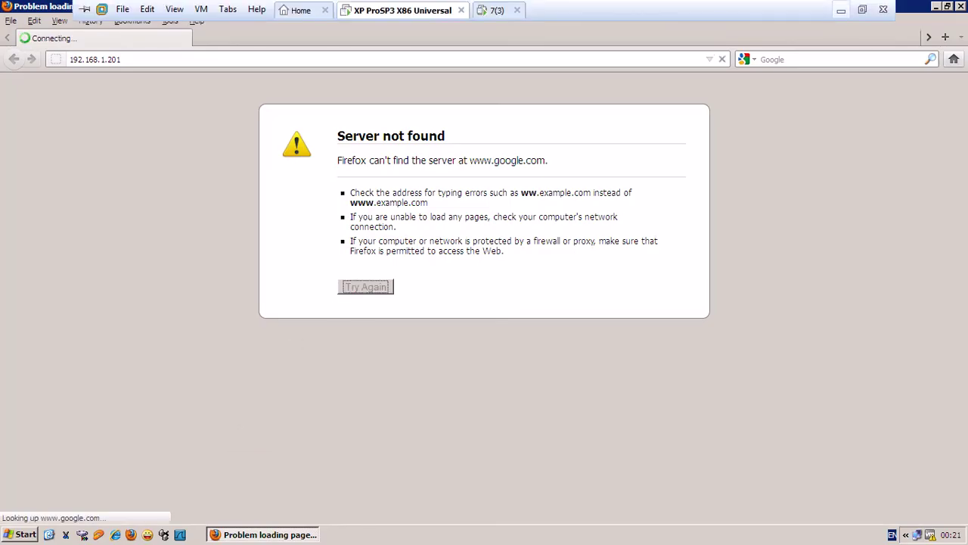
click(827, 14)
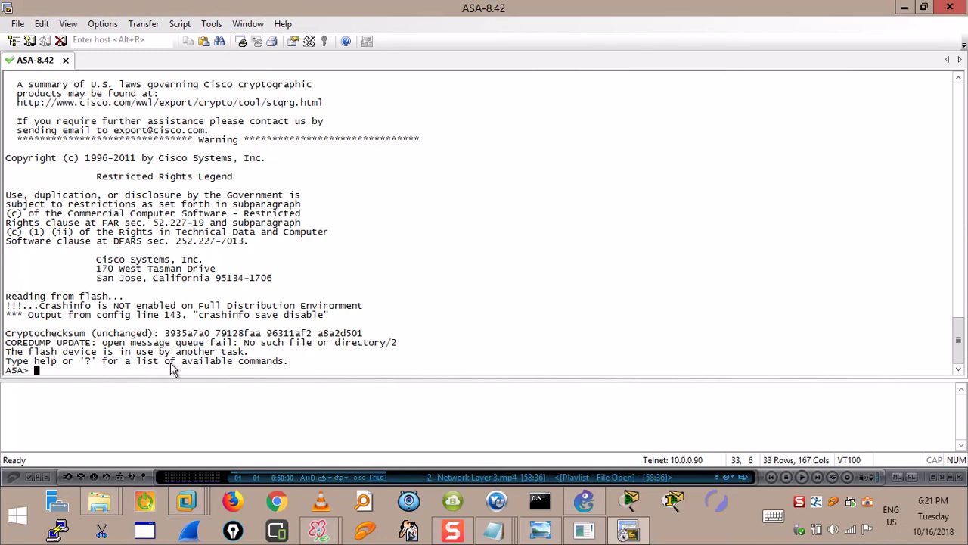
mouse_move(185, 506)
click(220, 424)
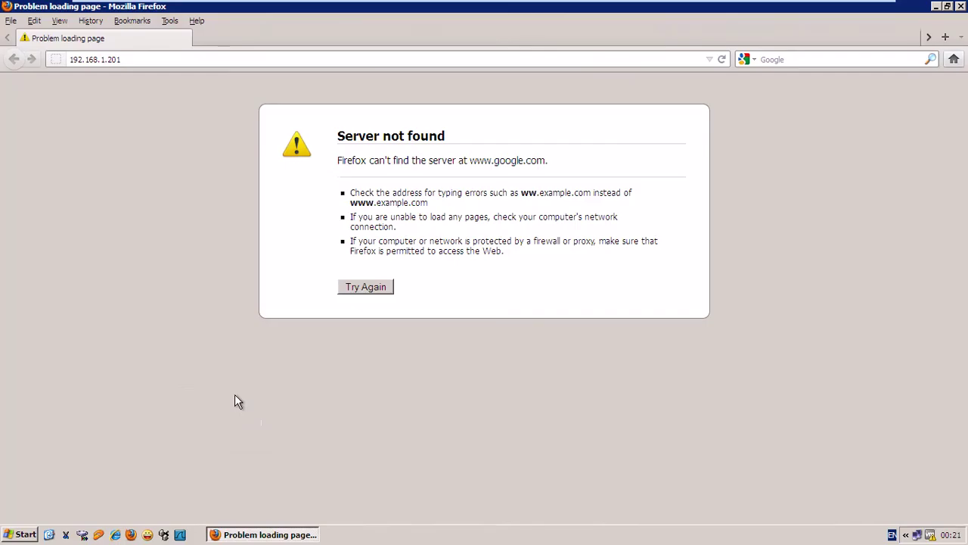
click(355, 291)
click(374, 287)
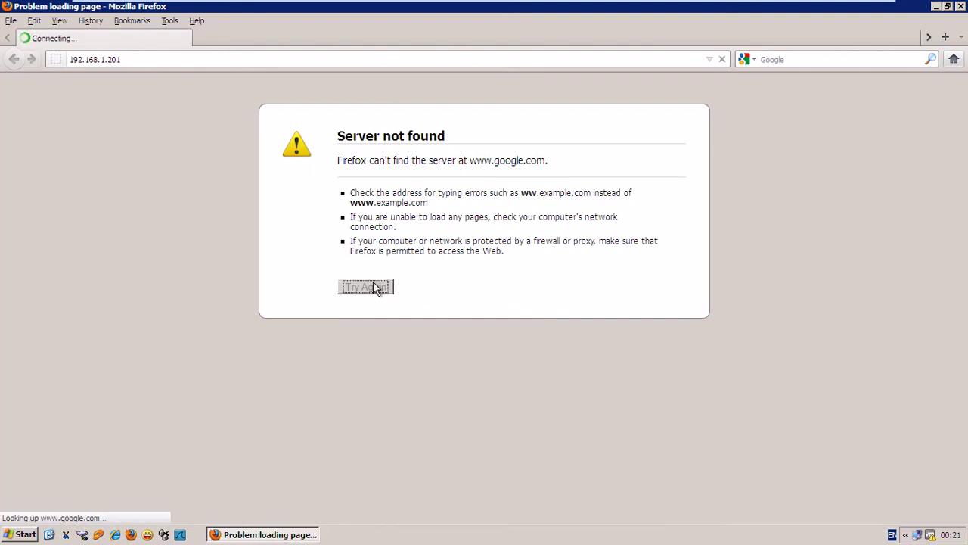
click(70, 61)
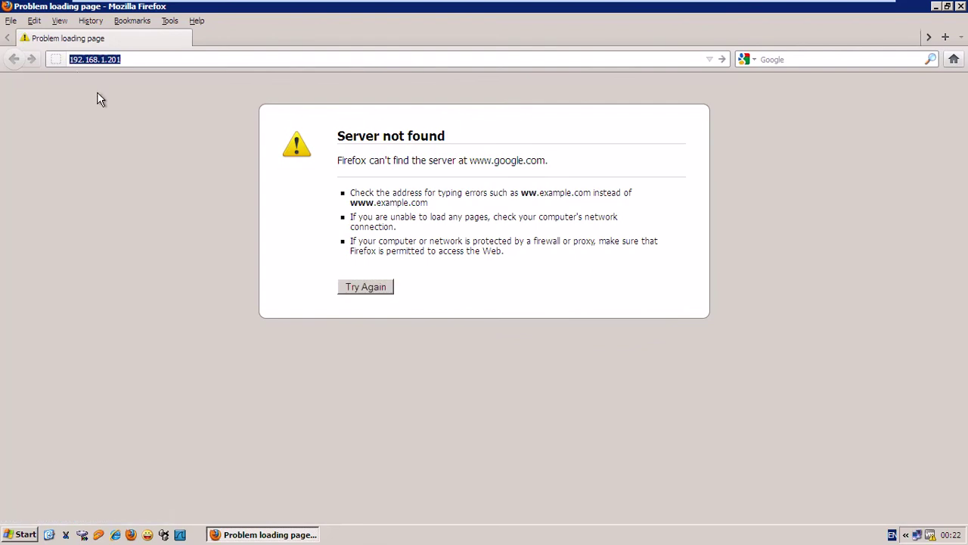
double_click(70, 60)
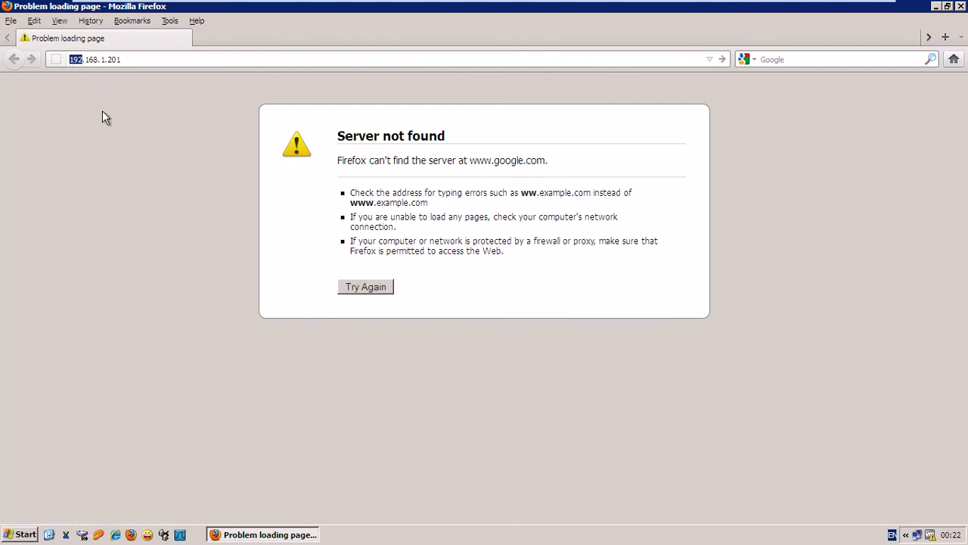
click(134, 59)
key(Home)
text(https)
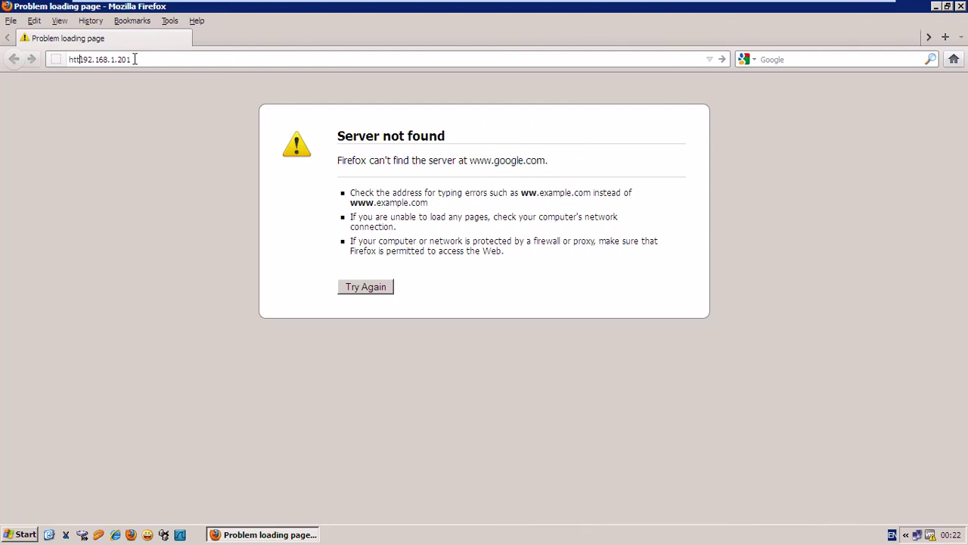
text(://)
key(Return)
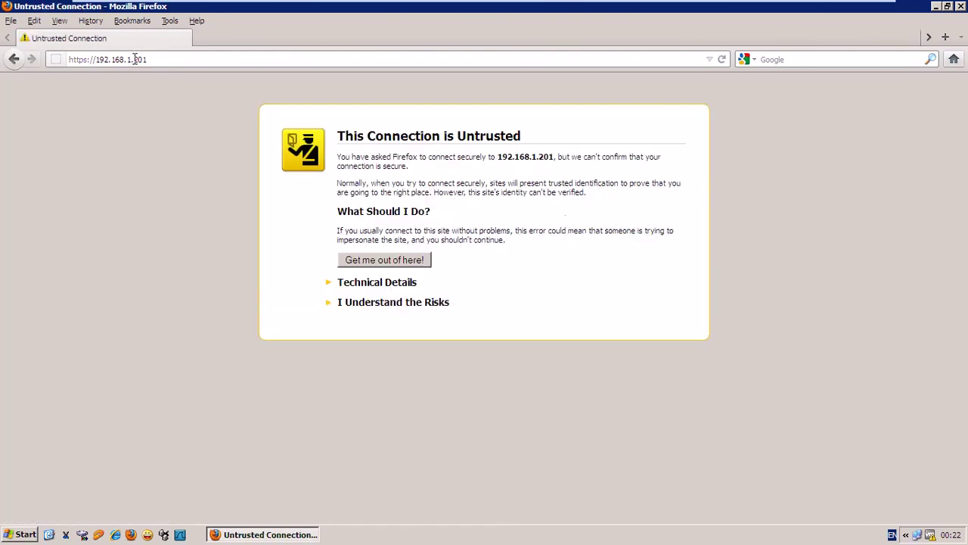
- Add and confirm a security exception for the ASA's self-signed certificate
drag(354, 283, 371, 313)
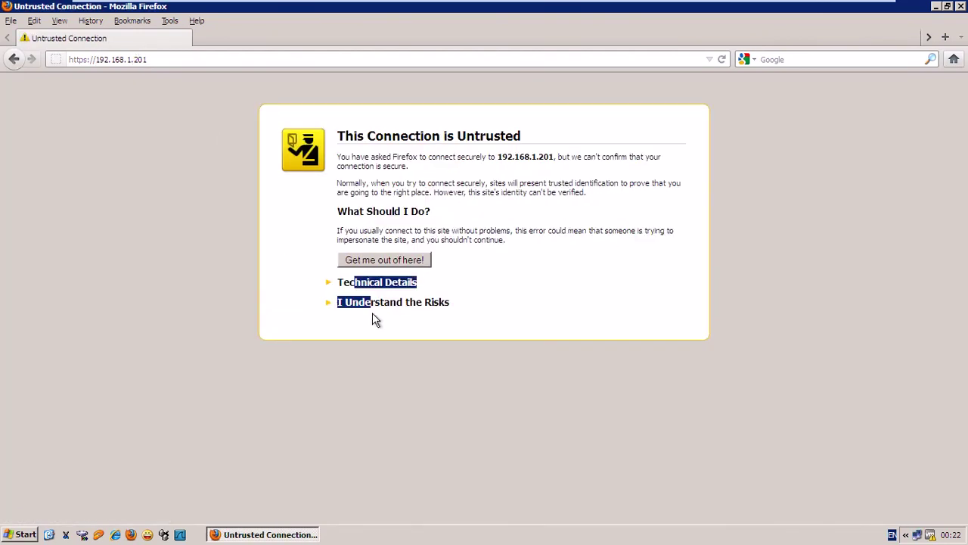
click(492, 285)
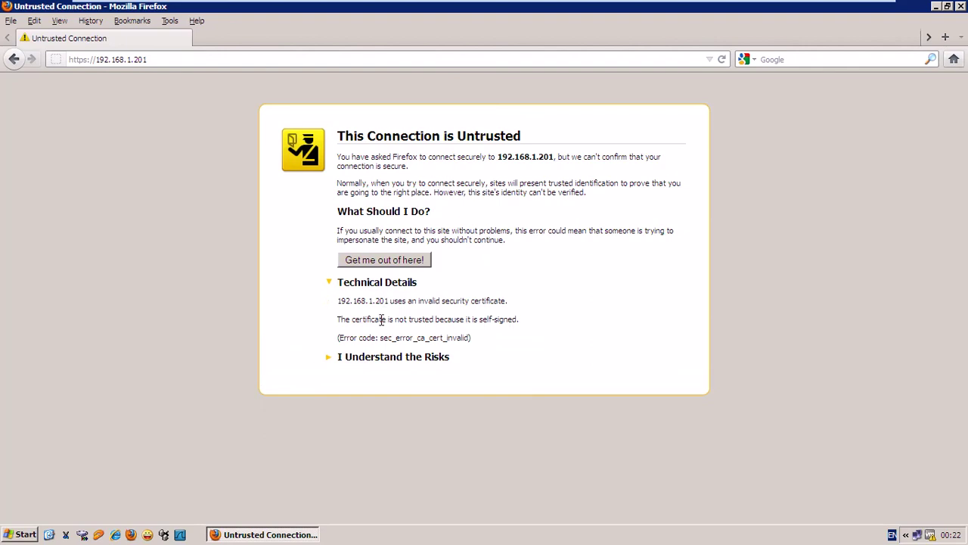
click(360, 360)
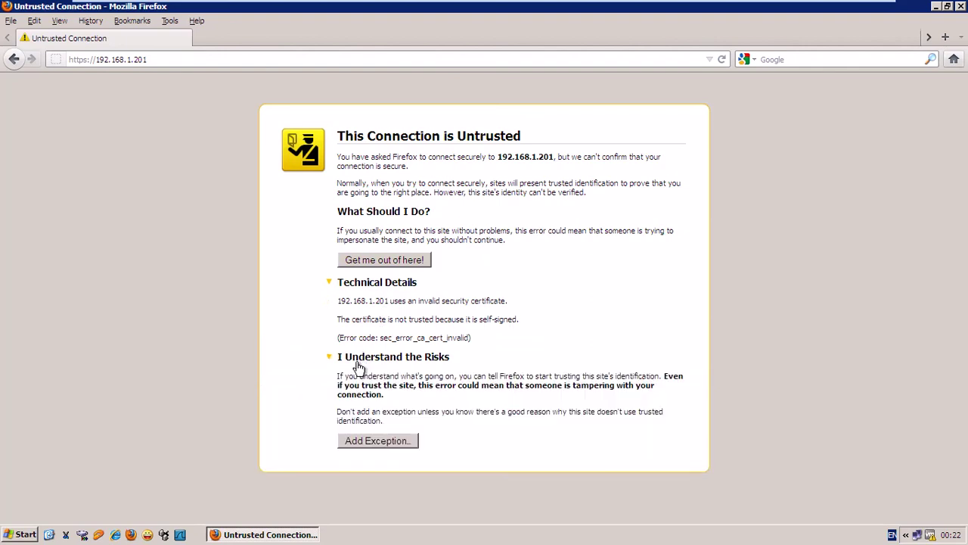
click(378, 442)
click(554, 420)
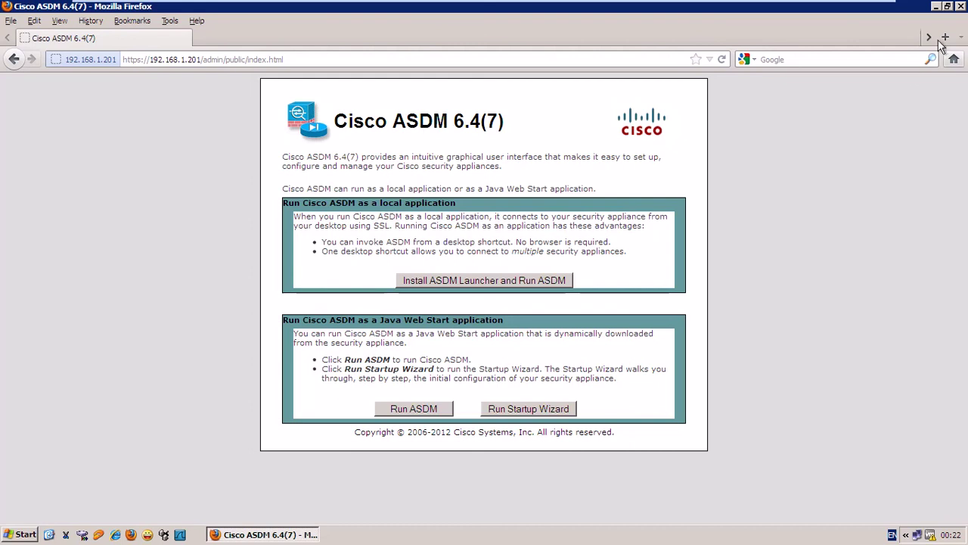
- Choose Install ASDM Launcher on the ASDM 6.4(7) page and start the installer download
key(super+d)
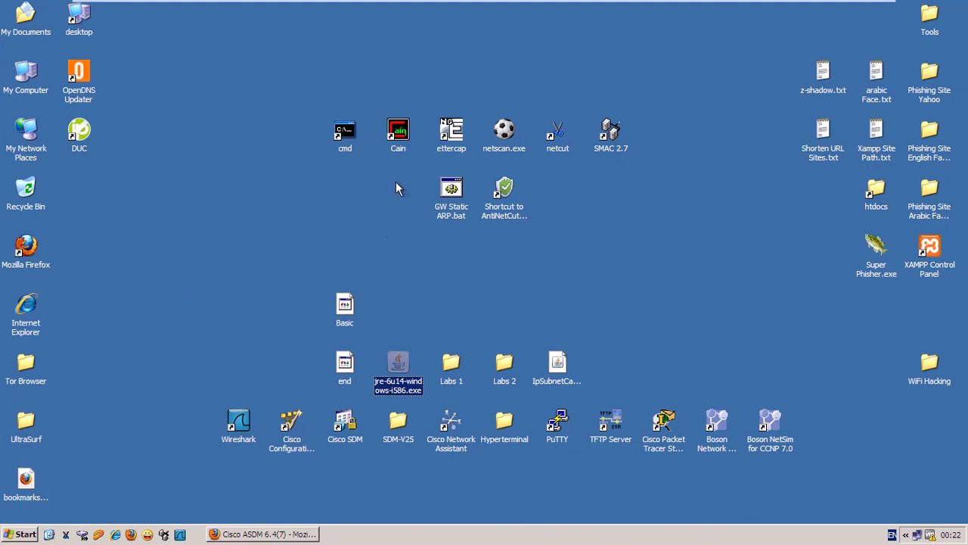
key(super+d)
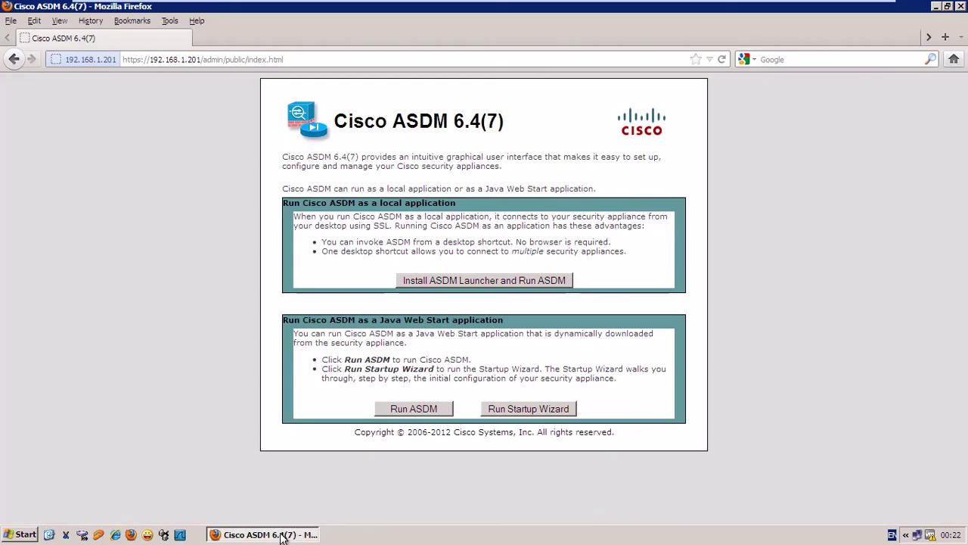
click(439, 281)
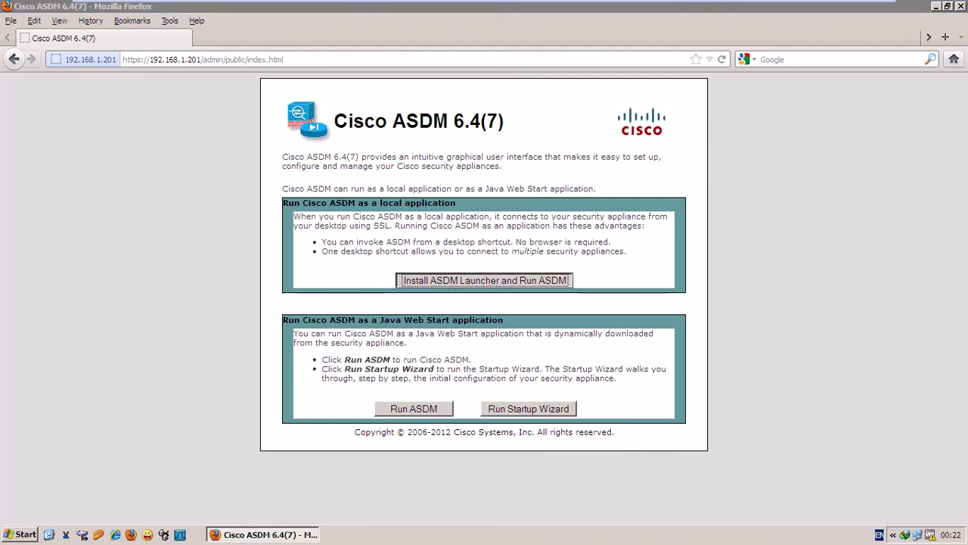
click(479, 316)
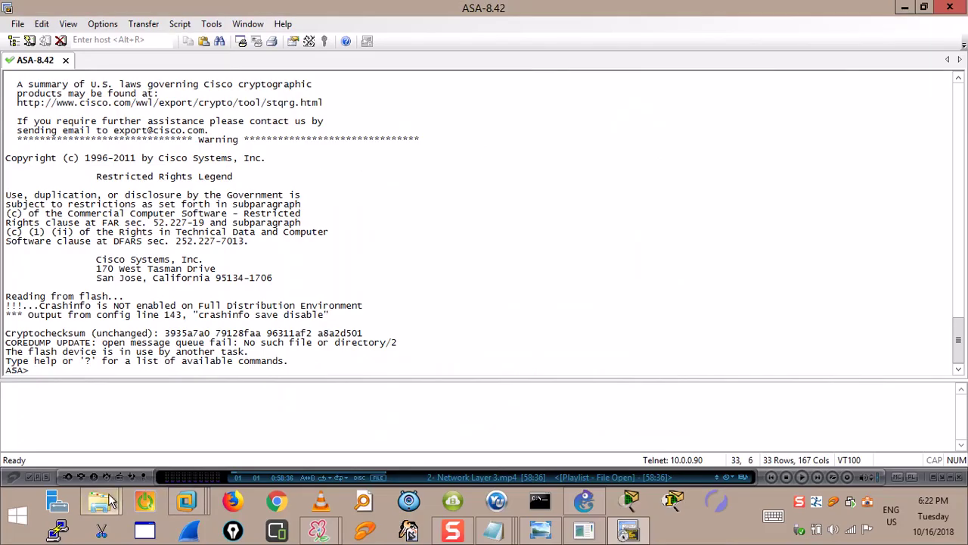
- Open 3- ASA basic Config.txt in Notepad and select the username configured for HTTP access
mouse_move(114, 503)
click(76, 422)
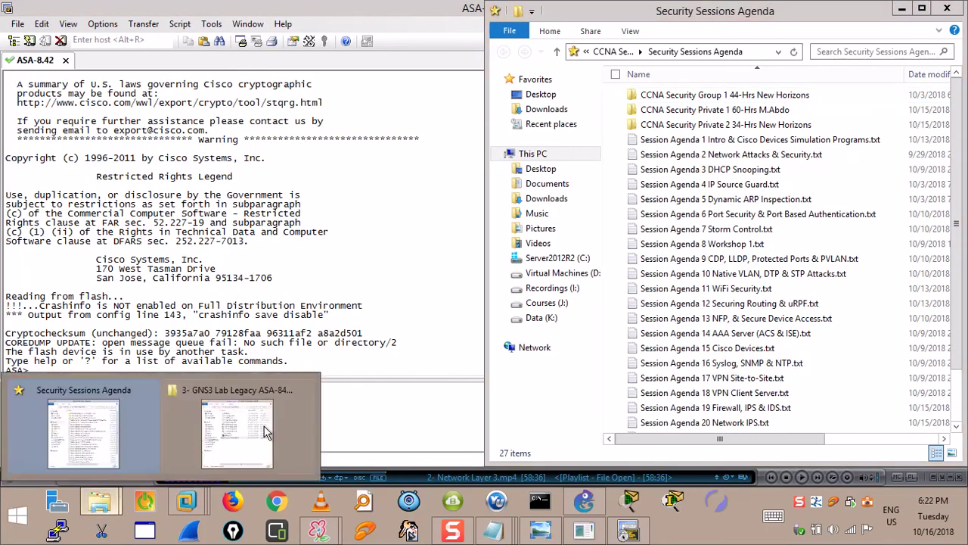
click(234, 432)
double_click(191, 142)
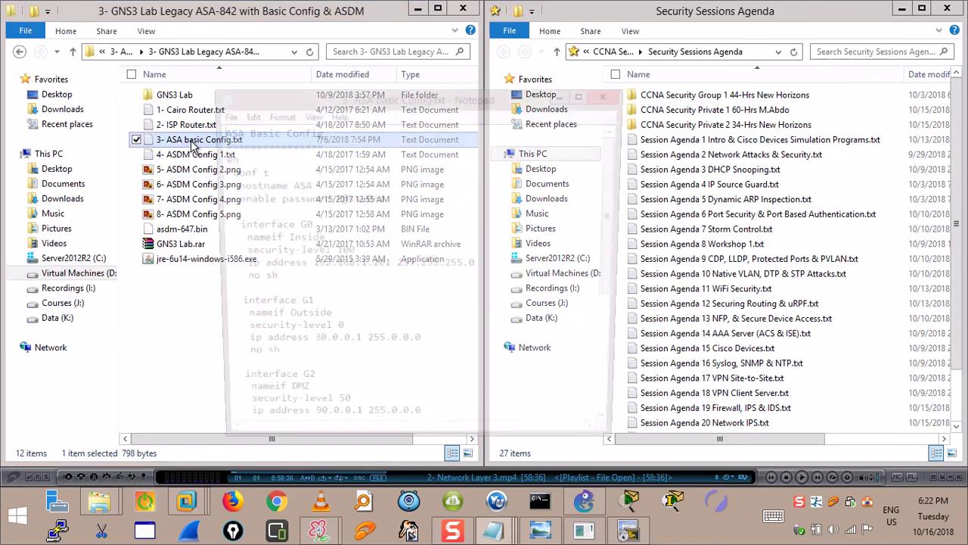
scroll(337, 233, down, 6)
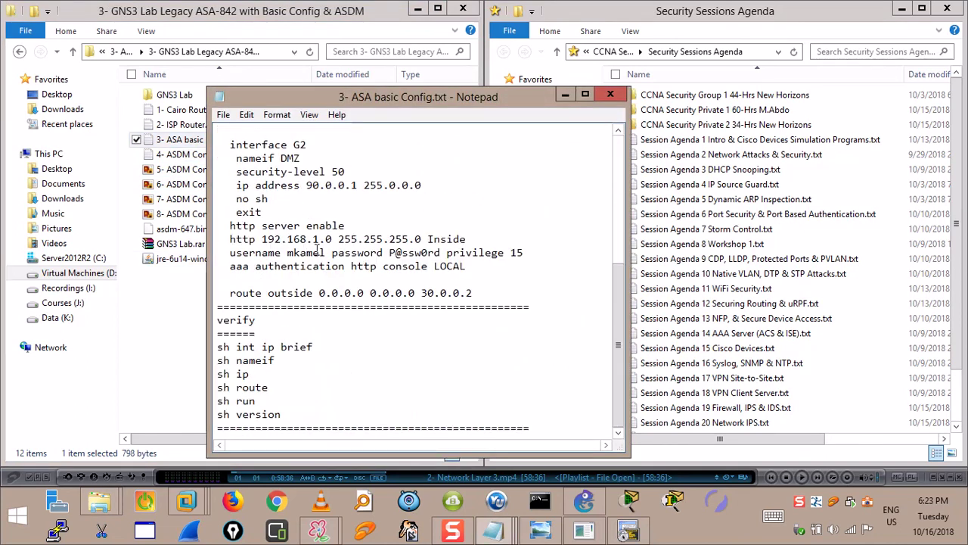
drag(326, 252, 288, 253)
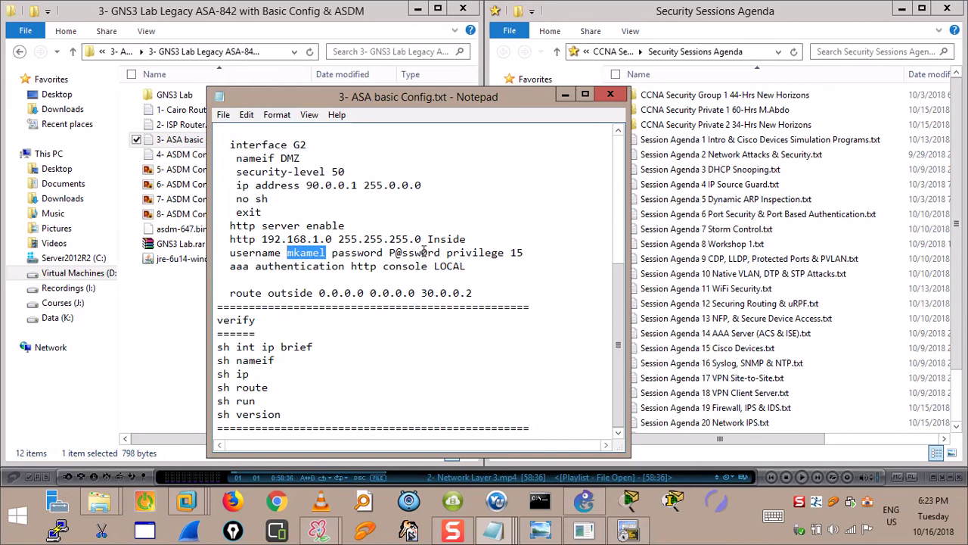
- Log in to the ASA with the admin username and password, then open the folder holding dm-launcher.msi
mouse_move(185, 497)
click(234, 421)
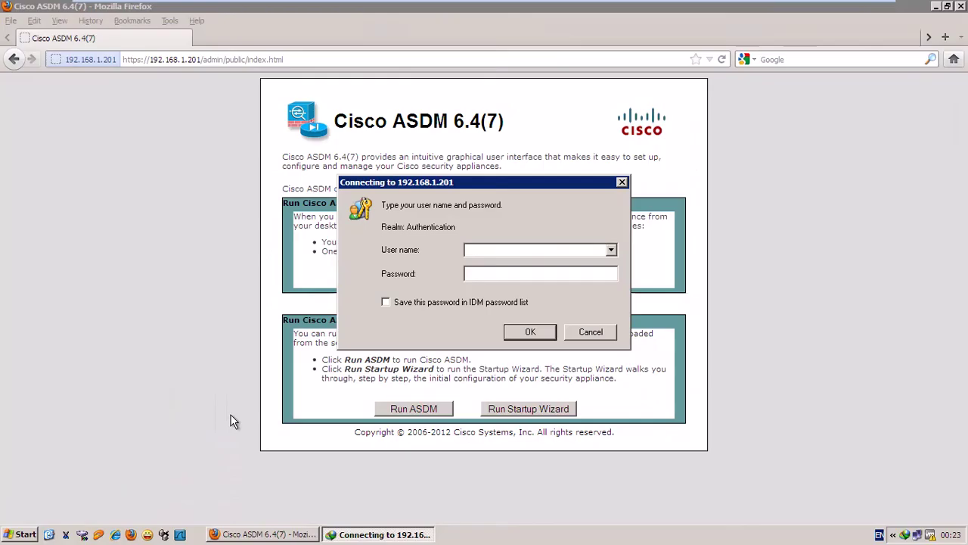
text(mkame••)
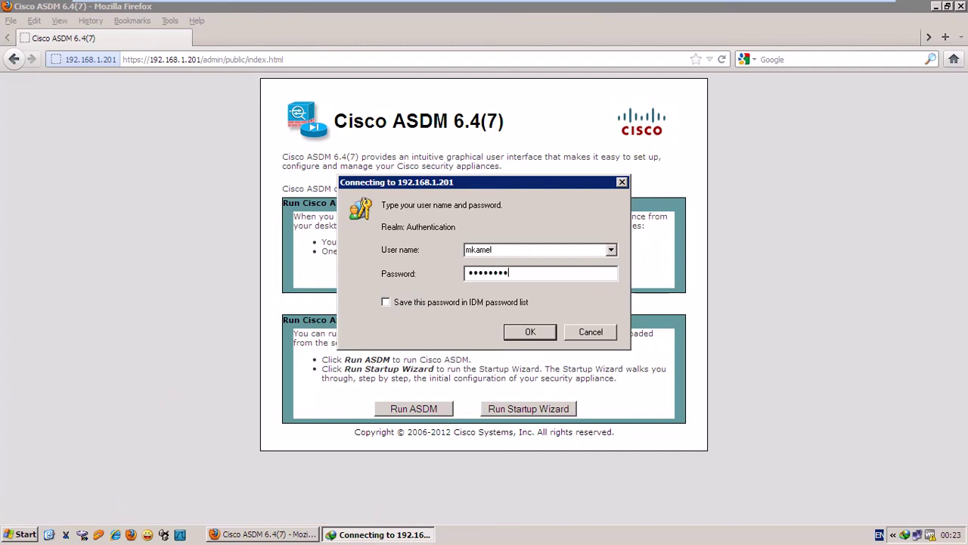
click(533, 332)
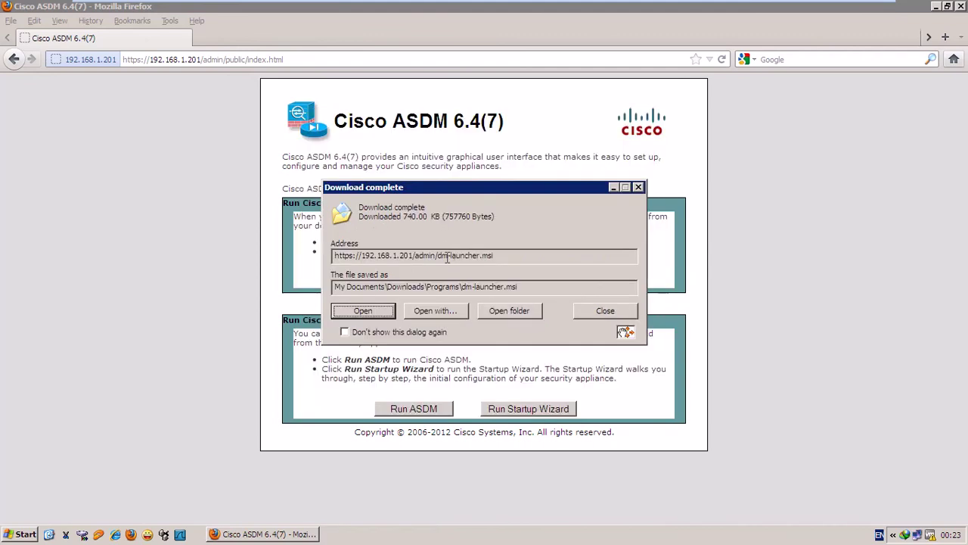
click(500, 307)
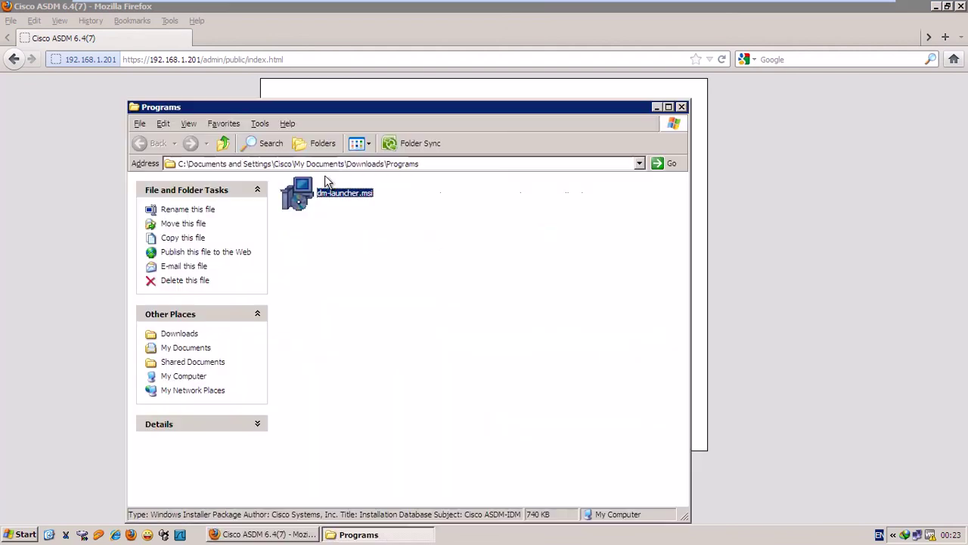
- Install Cisco ASDM-IDM Launcher from dm-launcher.msi using the default wizard settings
click(322, 196)
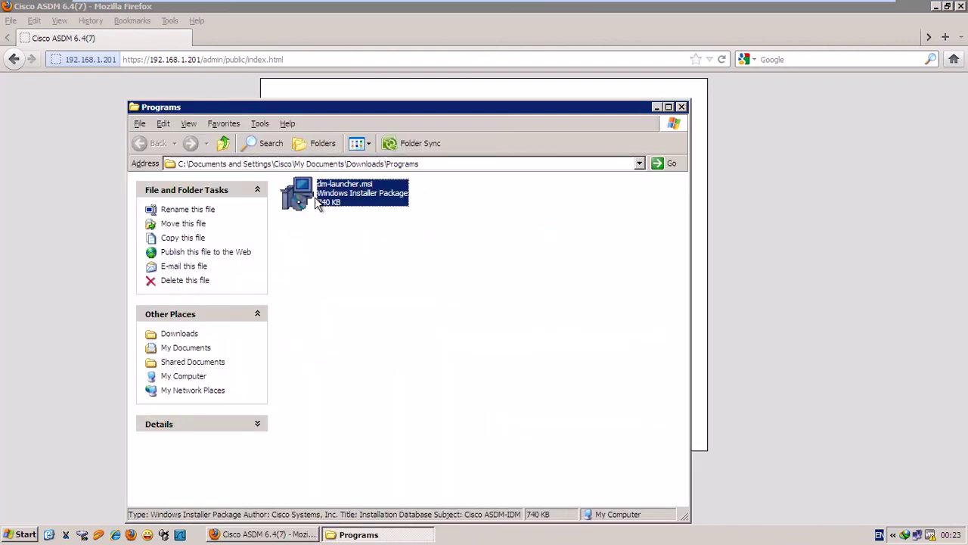
double_click(318, 198)
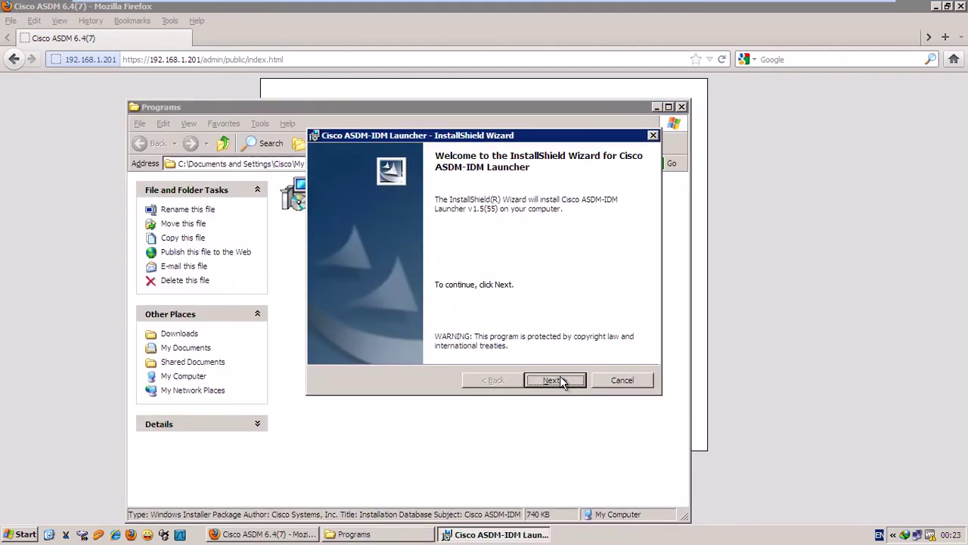
click(559, 381)
click(560, 381)
click(562, 382)
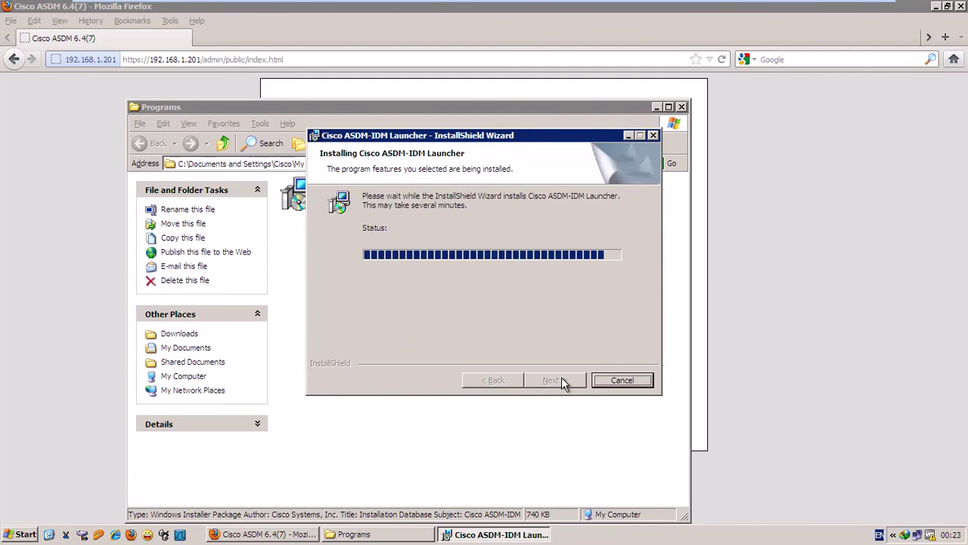
click(564, 382)
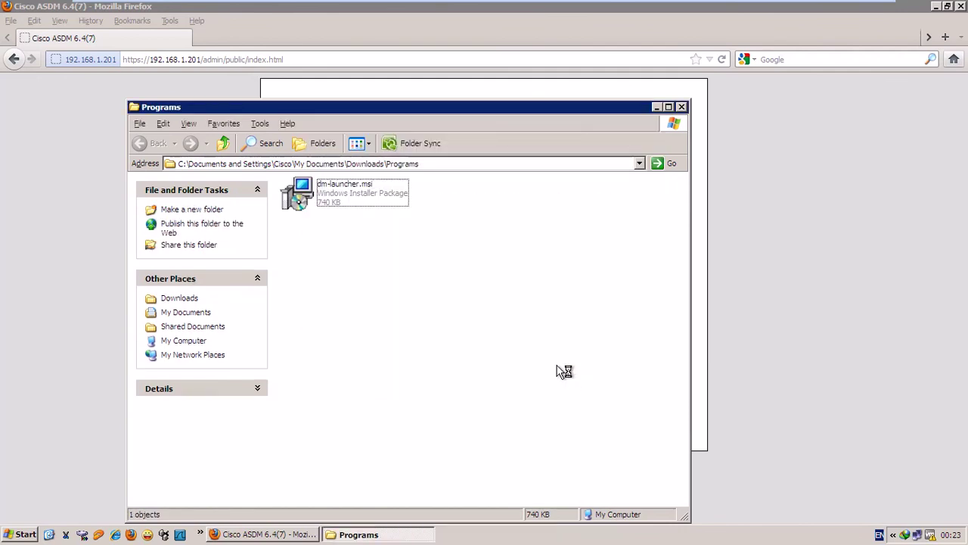
- Close the Programs folder, minimize Firefox and launch Cisco ASDM-IDM Launcher from its desktop shortcut
click(683, 107)
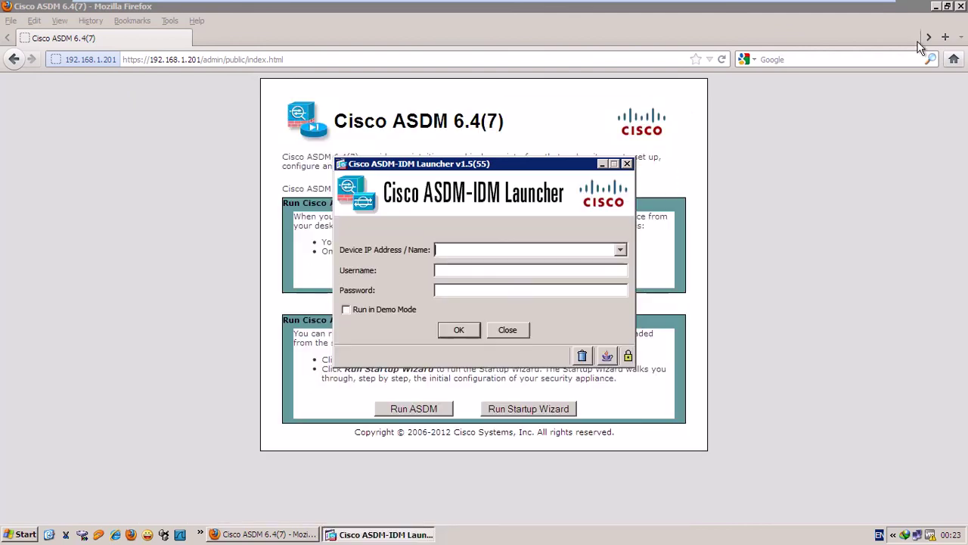
click(935, 7)
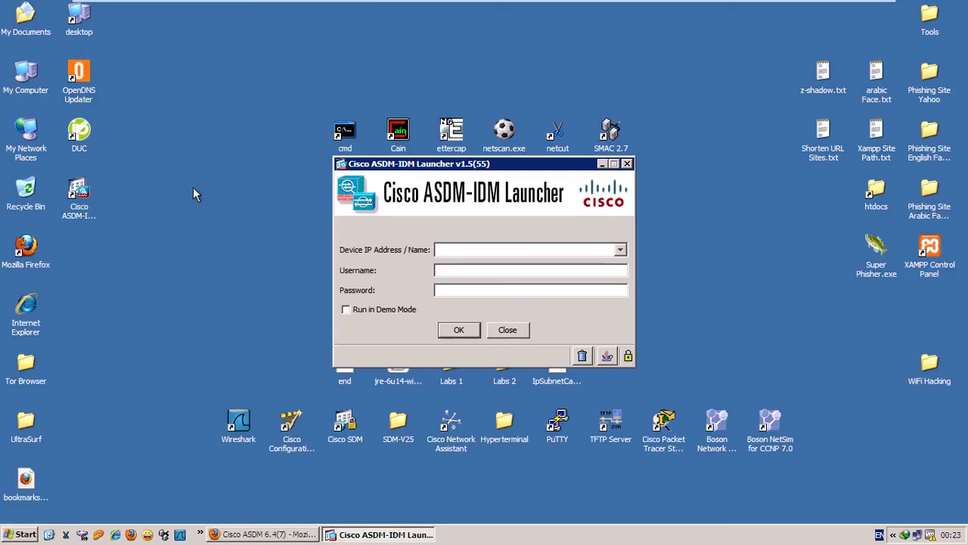
click(82, 196)
double_click(81, 197)
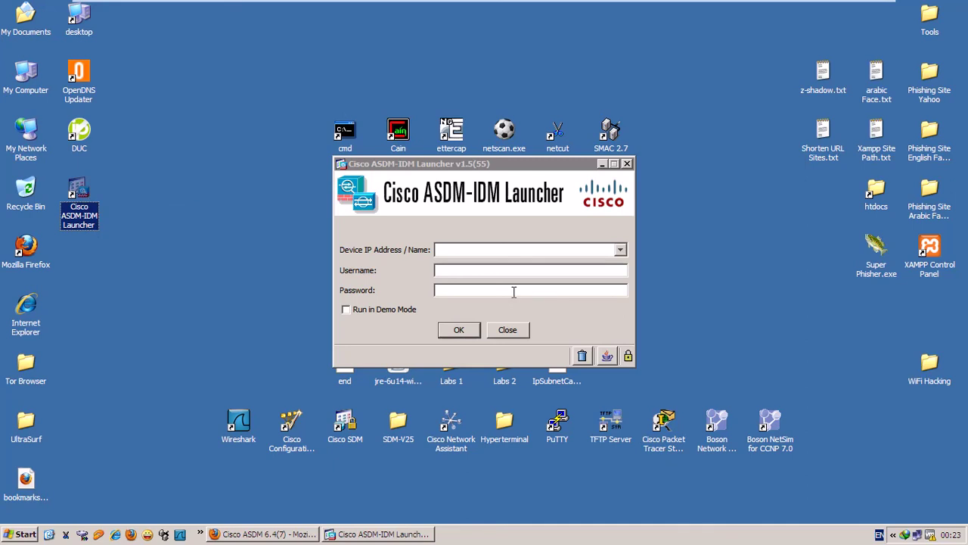
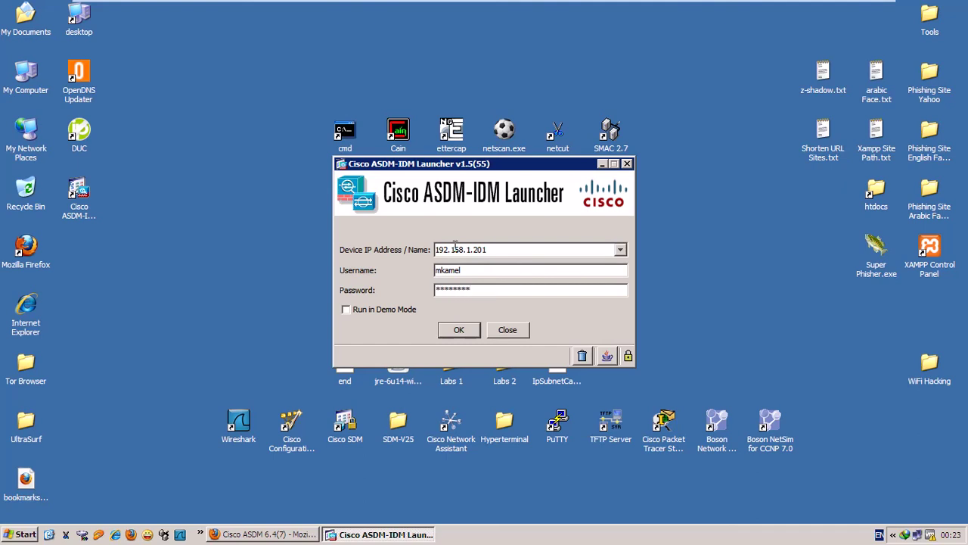
- Submit the login for 192.168.1.201 and mark its certificate as always trusted
click(459, 329)
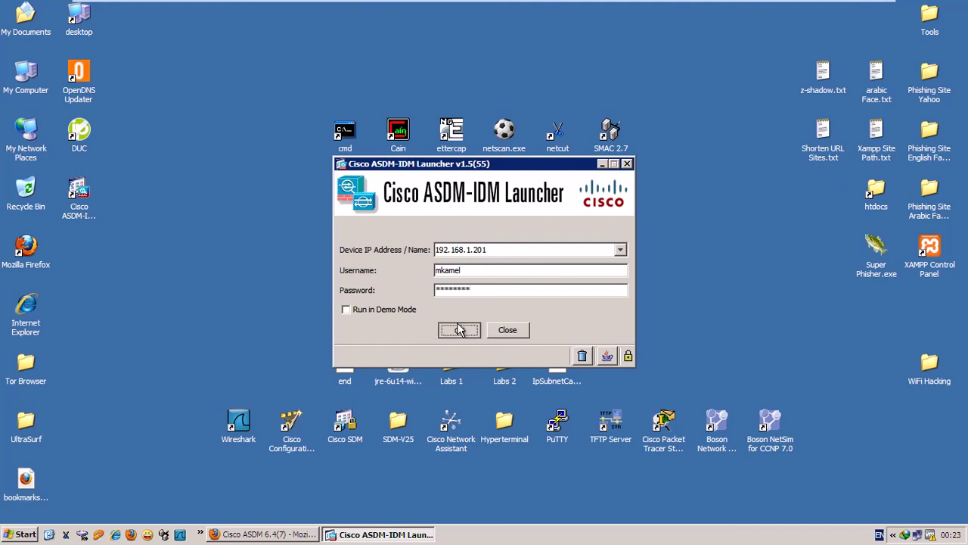
click(459, 330)
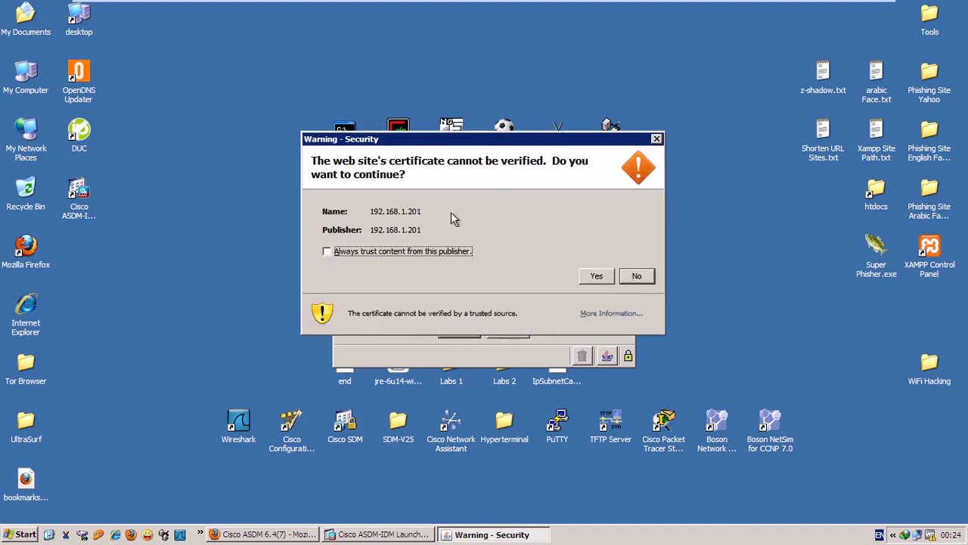
click(386, 255)
- Accept the certificate and move the launcher window up while the ASDM update downloads to 51%
click(587, 278)
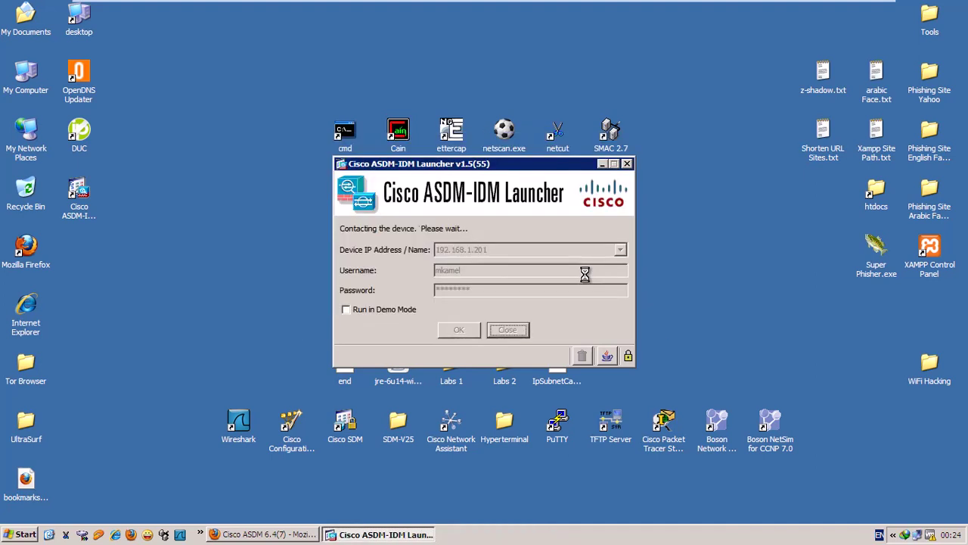
drag(506, 167, 469, 159)
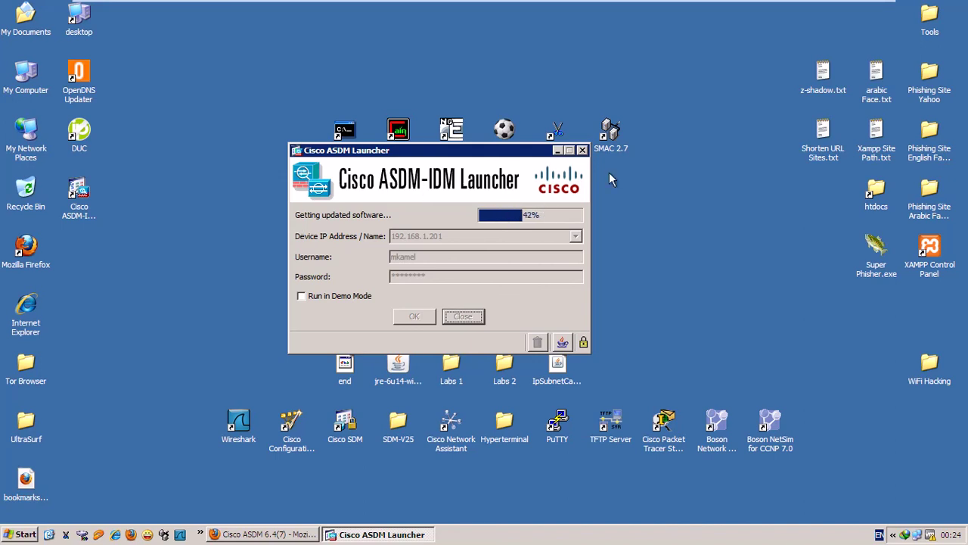
drag(418, 152, 417, 74)
mouse_move(453, 3)
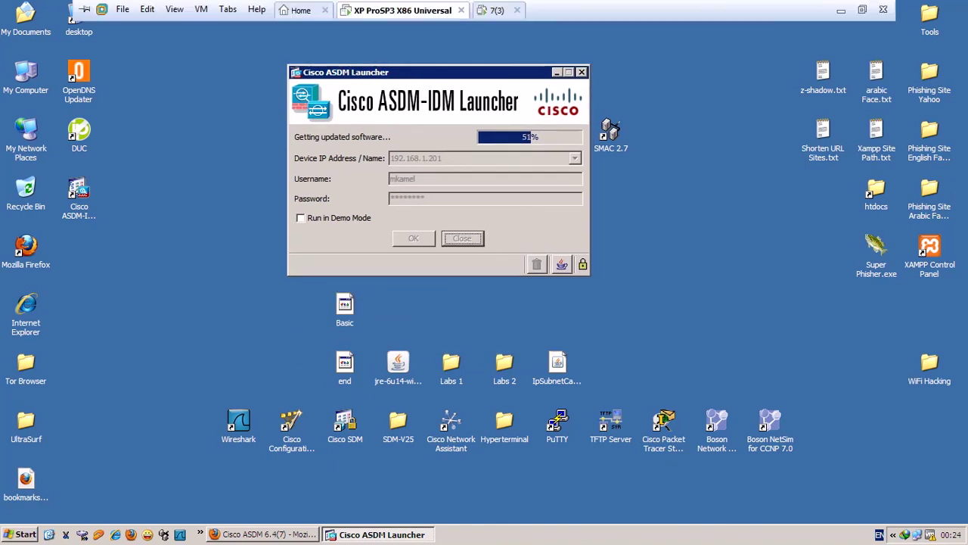
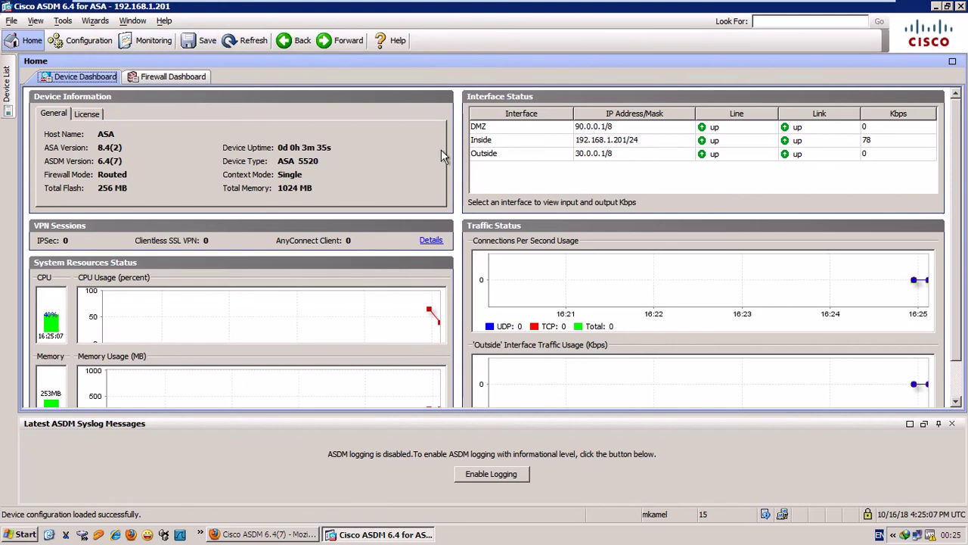
- View the traffic figures for the DMZ, Inside and Outside interfaces in Interface Status
click(537, 128)
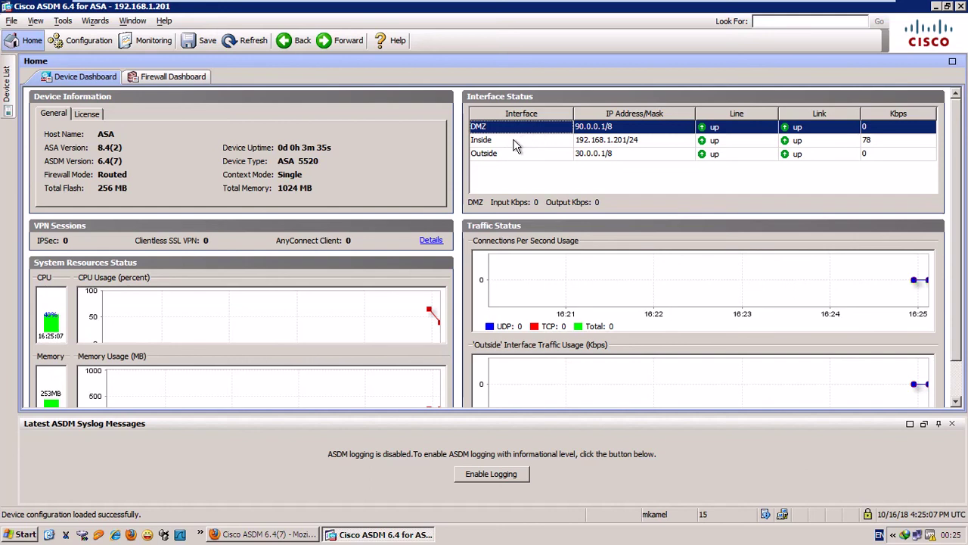
click(515, 141)
click(514, 154)
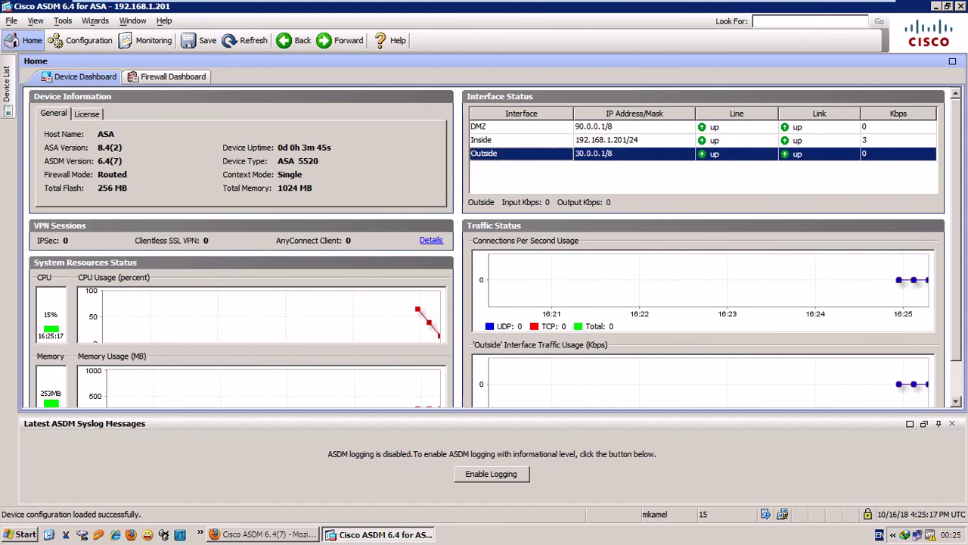
- Minimize ASDM and the VMware window, then close the ASA basic config notes
click(936, 6)
mouse_move(845, 11)
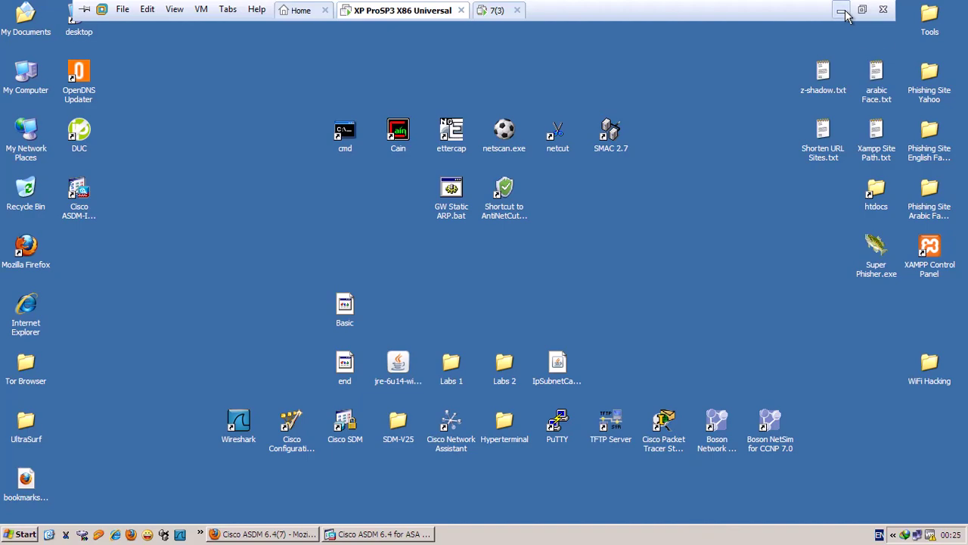
click(845, 15)
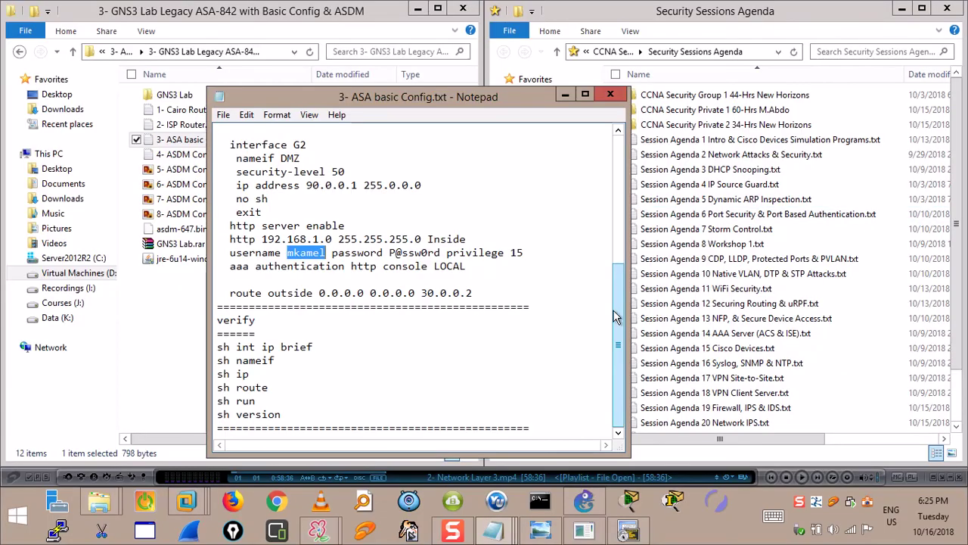
click(611, 96)
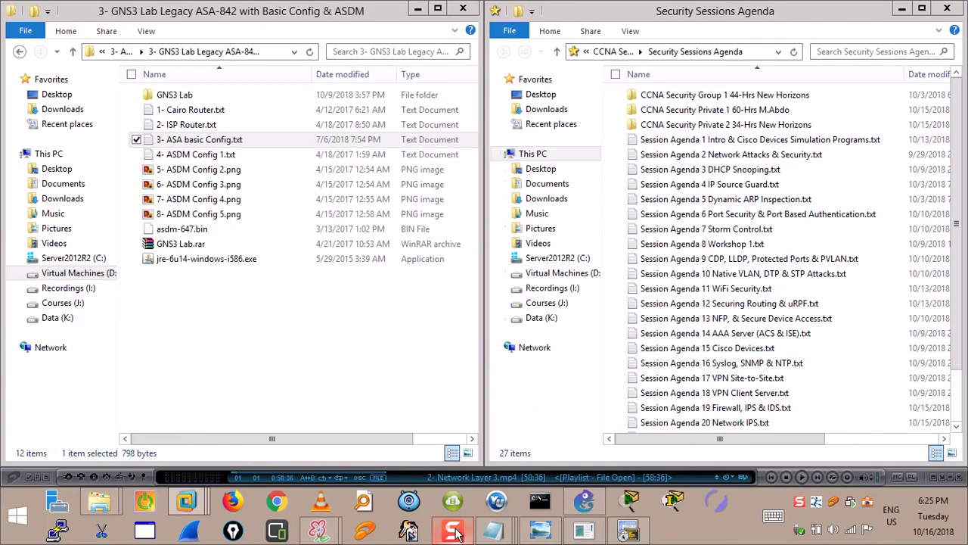